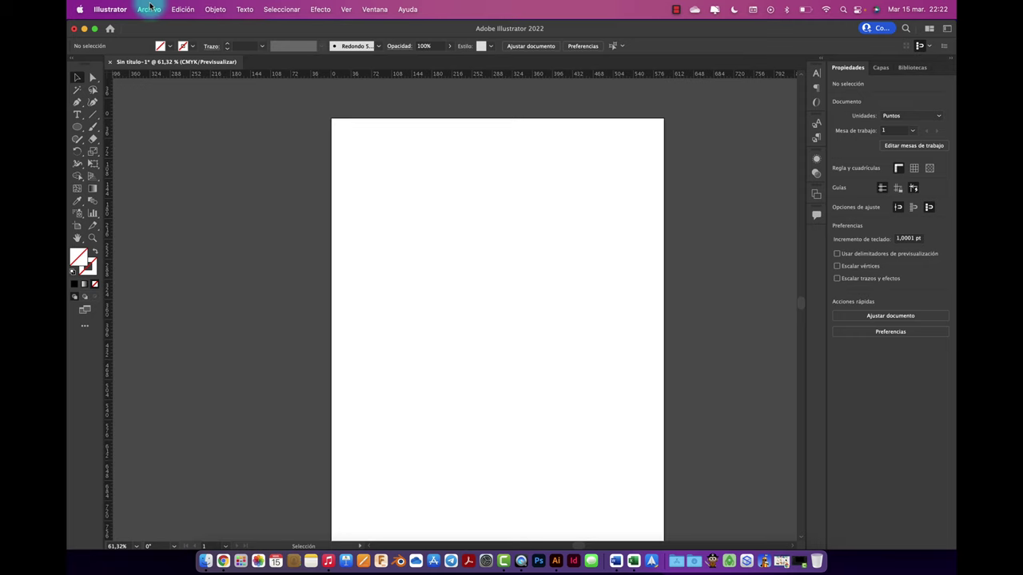
# Place the city-and-mountains webp photo into the document.
pyautogui.click(148, 9)
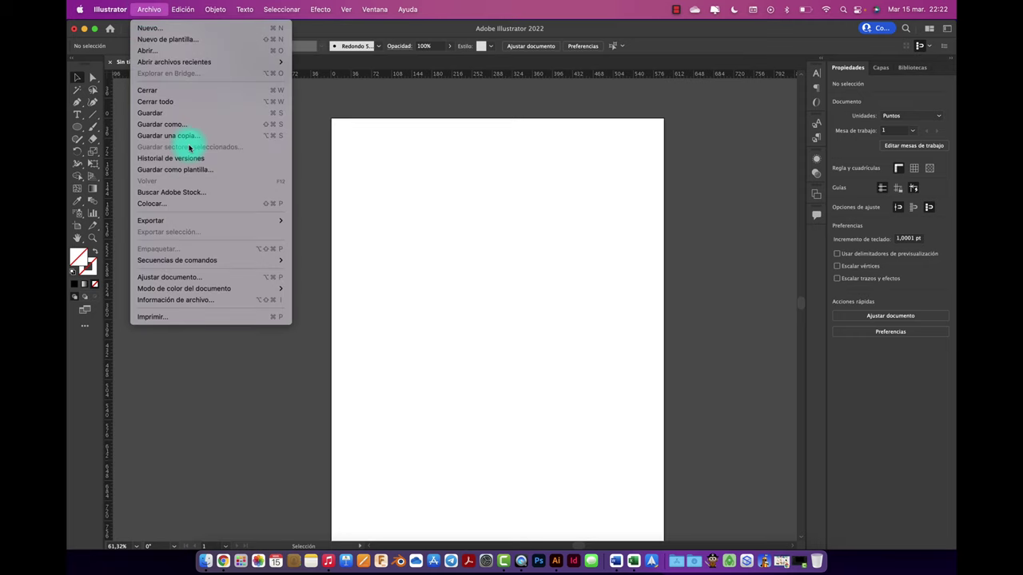
pyautogui.click(198, 203)
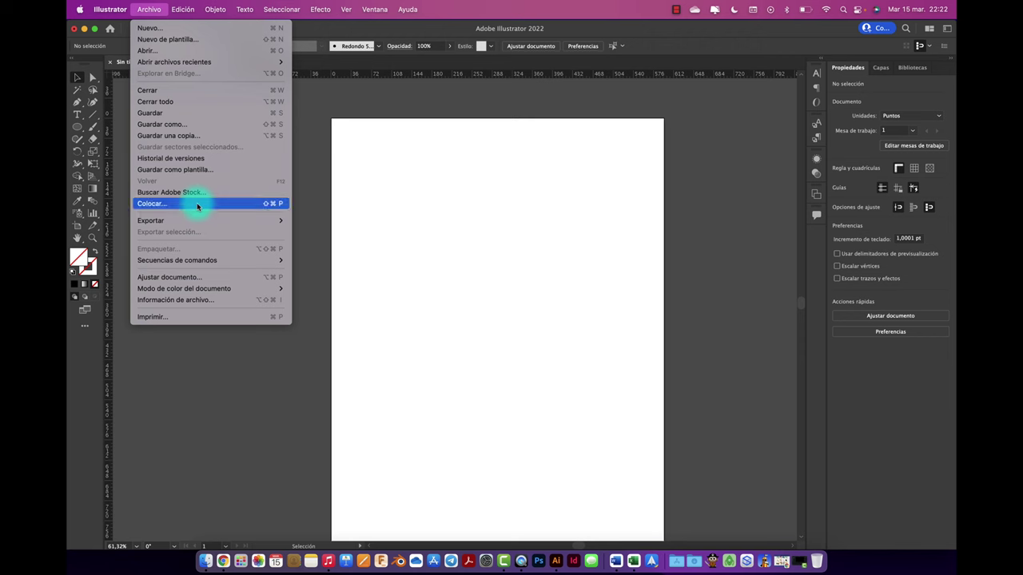
pyautogui.click(466, 184)
pyautogui.click(685, 309)
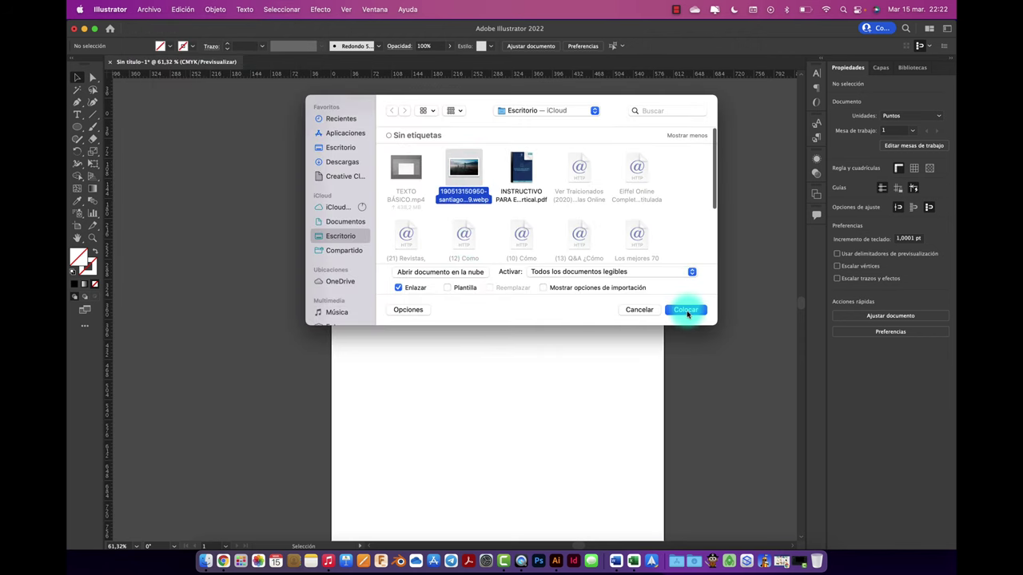
pyautogui.click(396, 161)
# Scale the photo down to about 458.67 × 258 pt in the artboard's upper half.
pyautogui.scroll(-5, 480, 251)
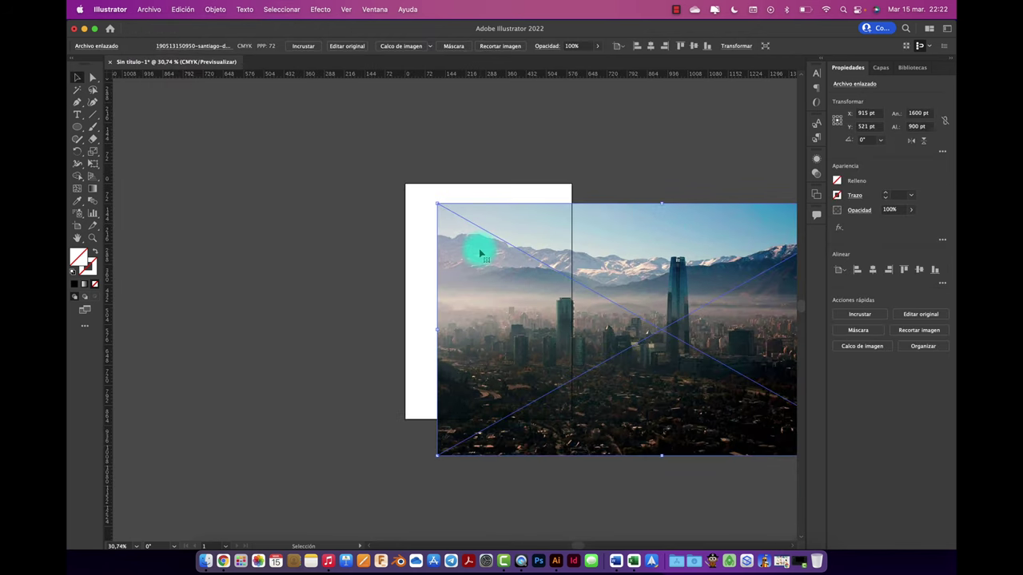
pyautogui.moveTo(584, 274); pyautogui.dragTo(527, 263)
pyautogui.scroll(2, 526, 262)
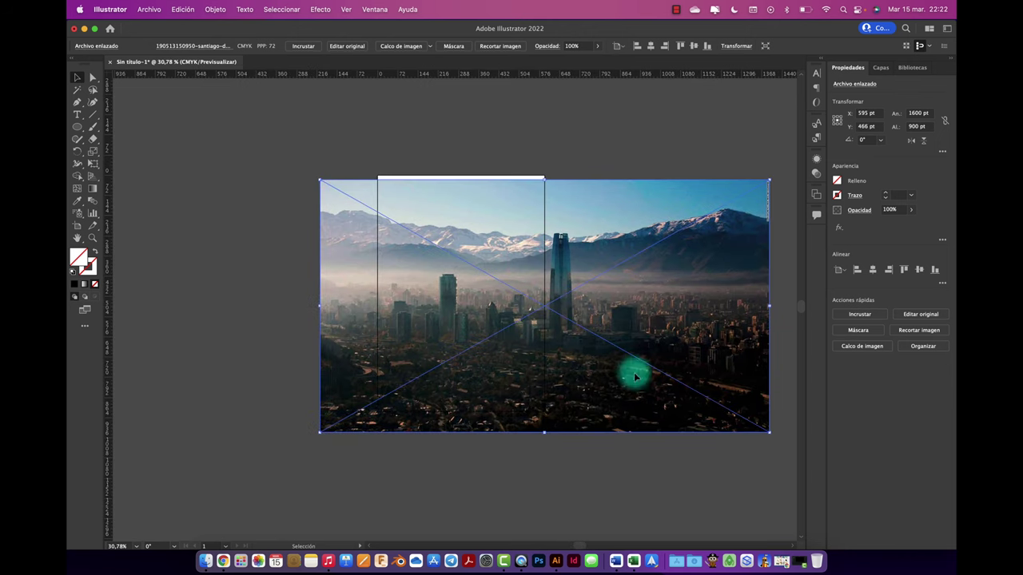
pyautogui.moveTo(771, 435); pyautogui.dragTo(450, 251)
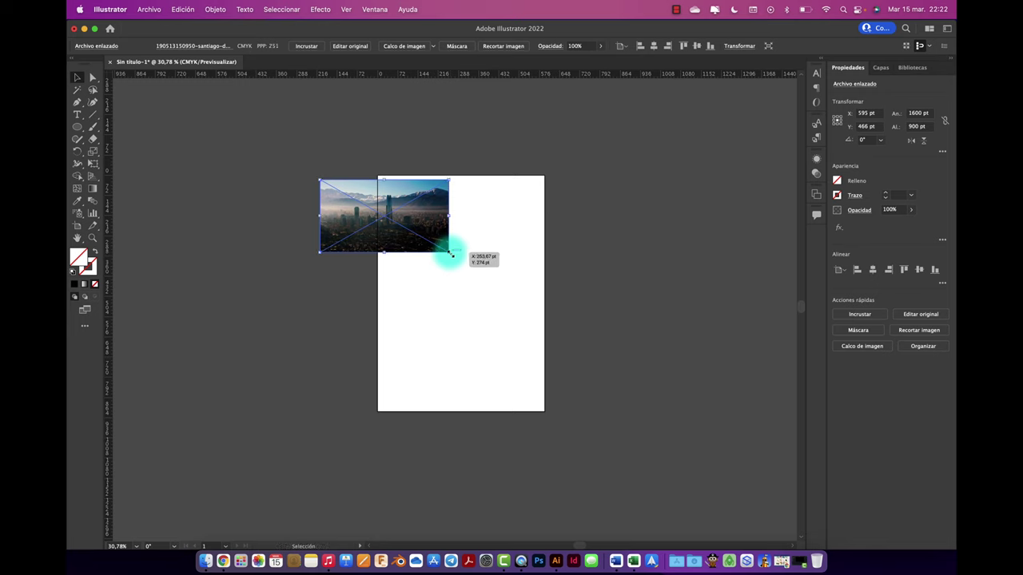
pyautogui.moveTo(415, 220); pyautogui.dragTo(491, 252)
pyautogui.scroll(2, 492, 252)
pyautogui.scroll(1, 491, 252)
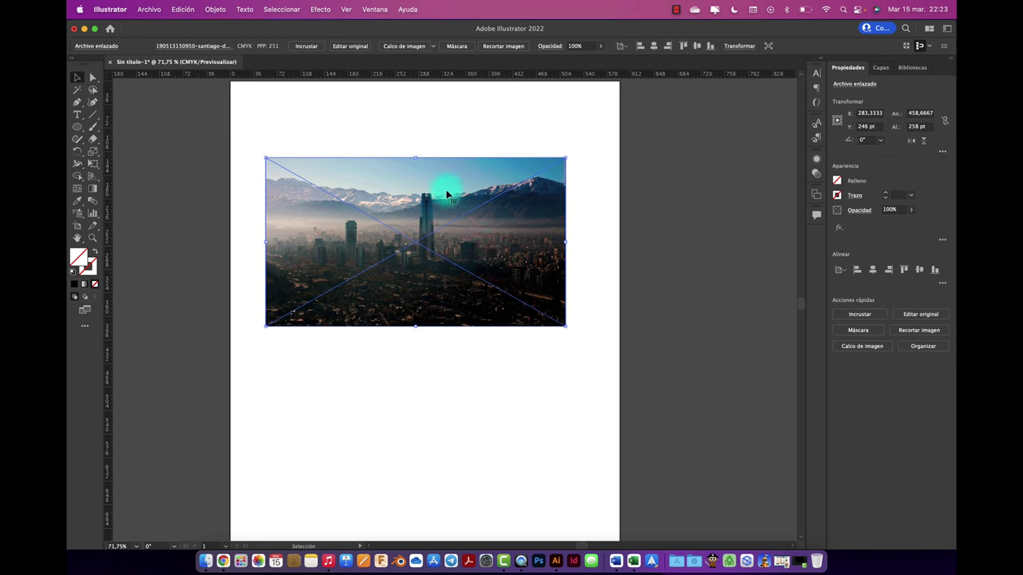
pyautogui.moveTo(446, 190); pyautogui.dragTo(452, 193)
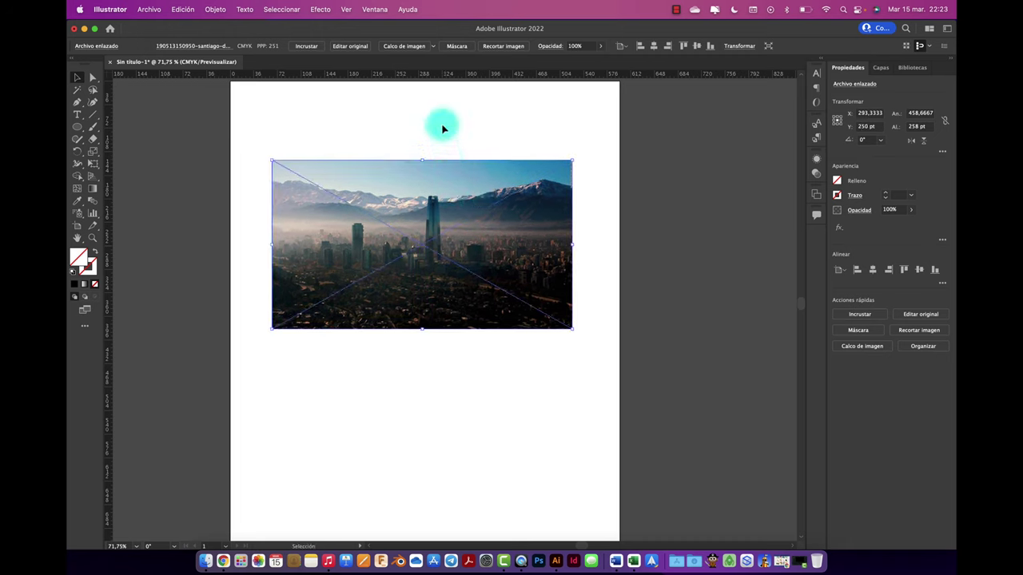
# Add a text object below the photo and change it to 'Santiago de Chile'.
pyautogui.click(387, 119)
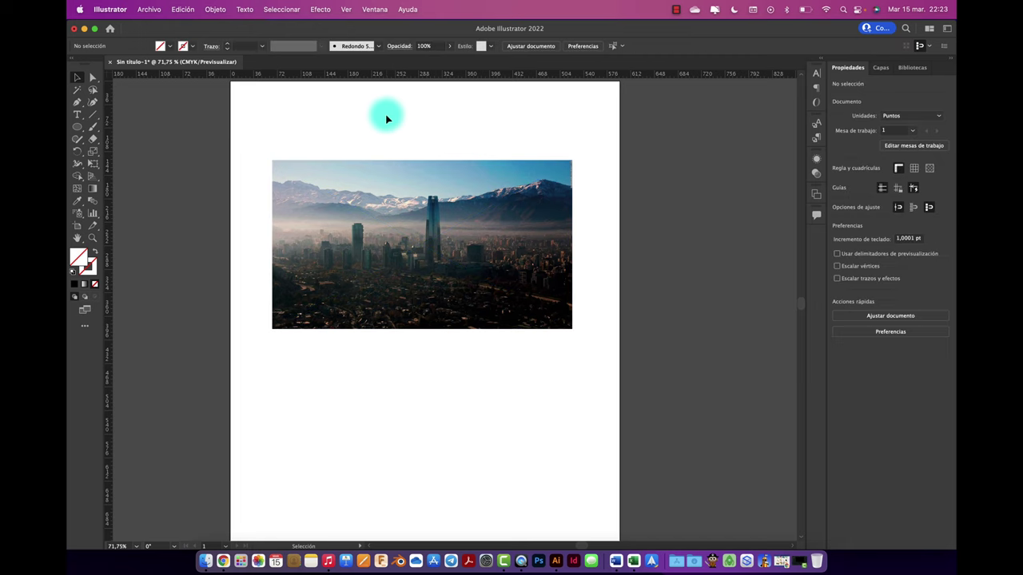
pyautogui.click(79, 117)
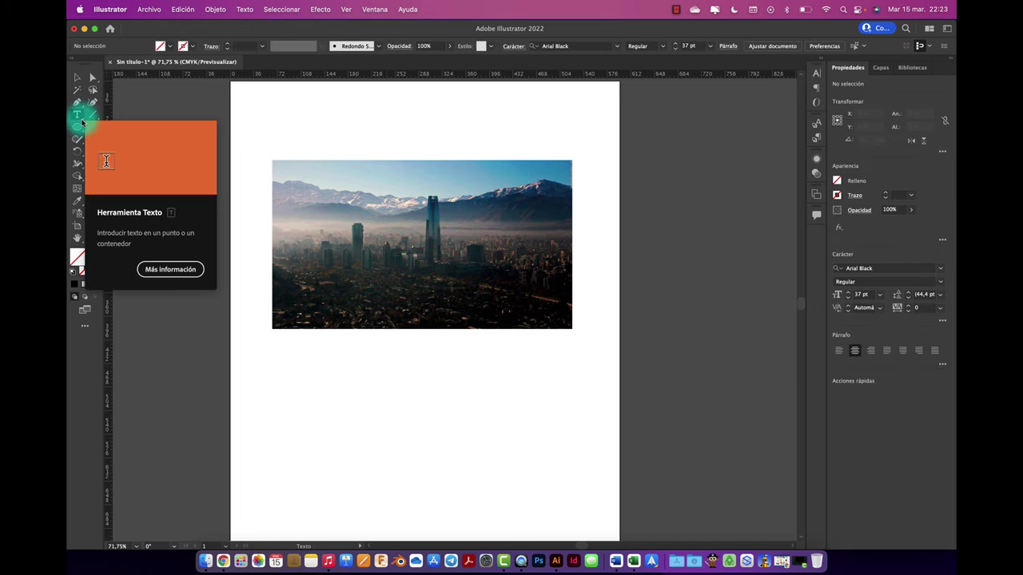
pyautogui.click(291, 356)
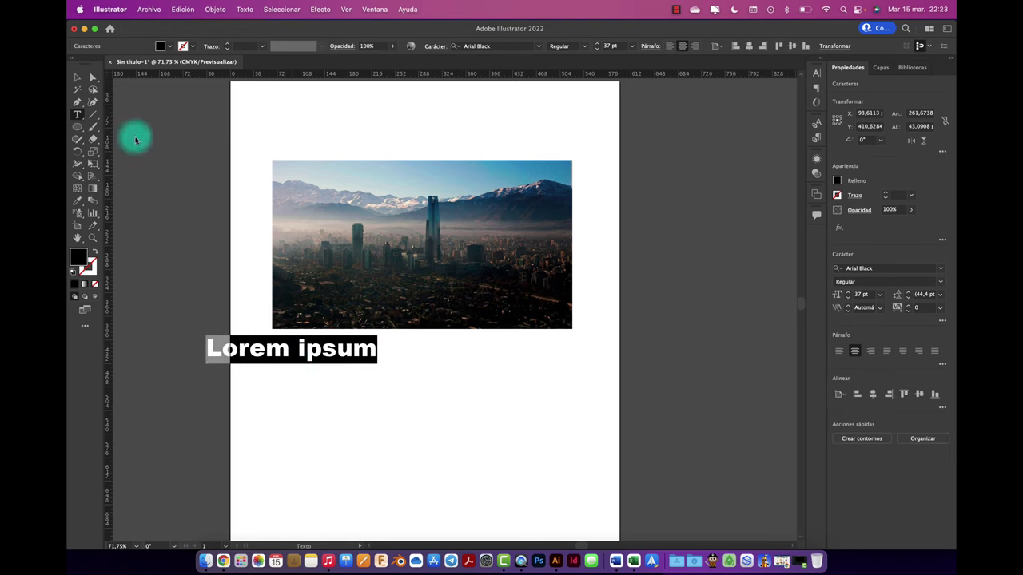
pyautogui.click(78, 78)
pyautogui.moveTo(312, 349); pyautogui.dragTo(405, 364)
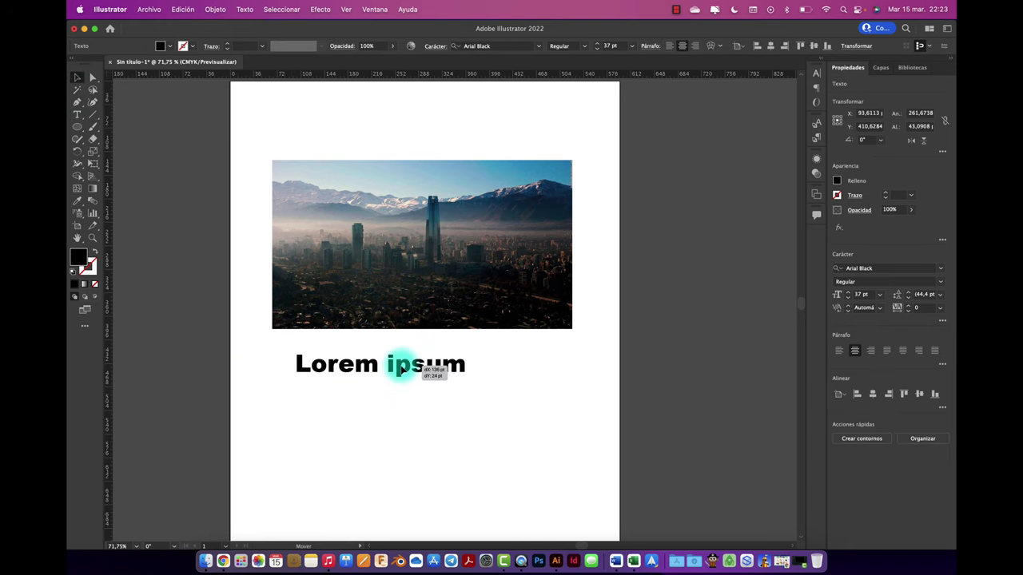
pyautogui.doubleClick(406, 366)
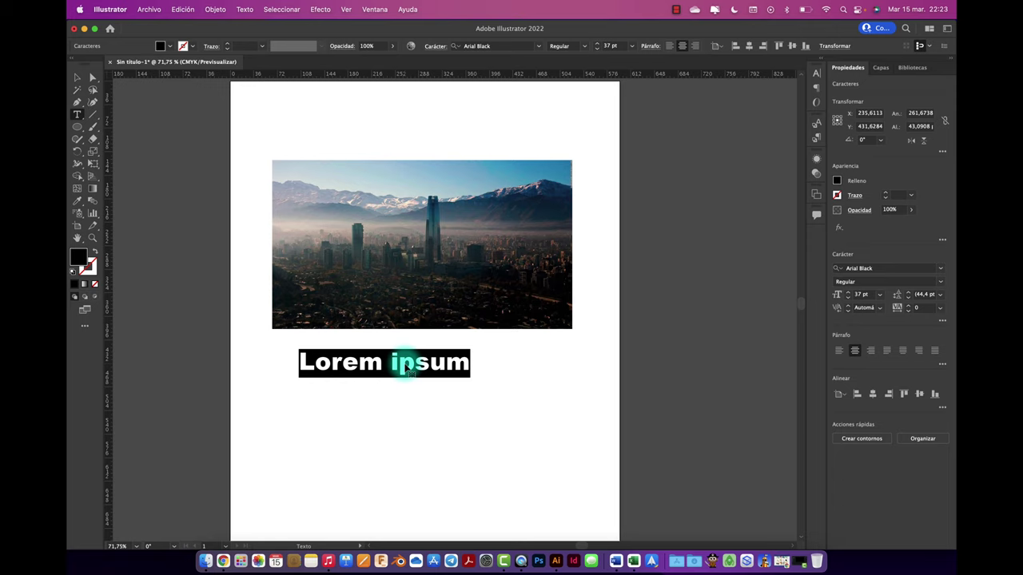
pyautogui.write('Santiag')
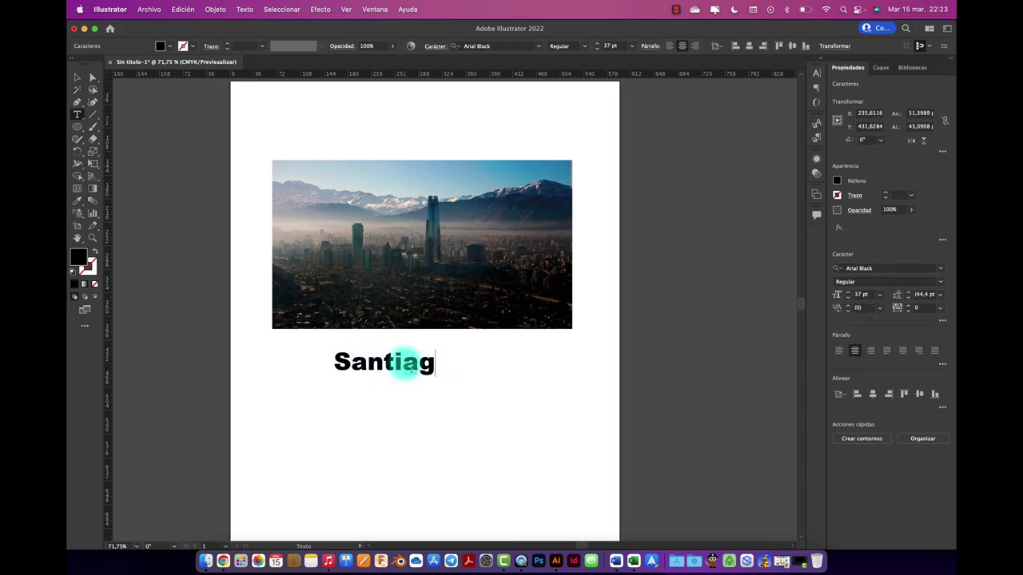
pyautogui.write('o de Ch')
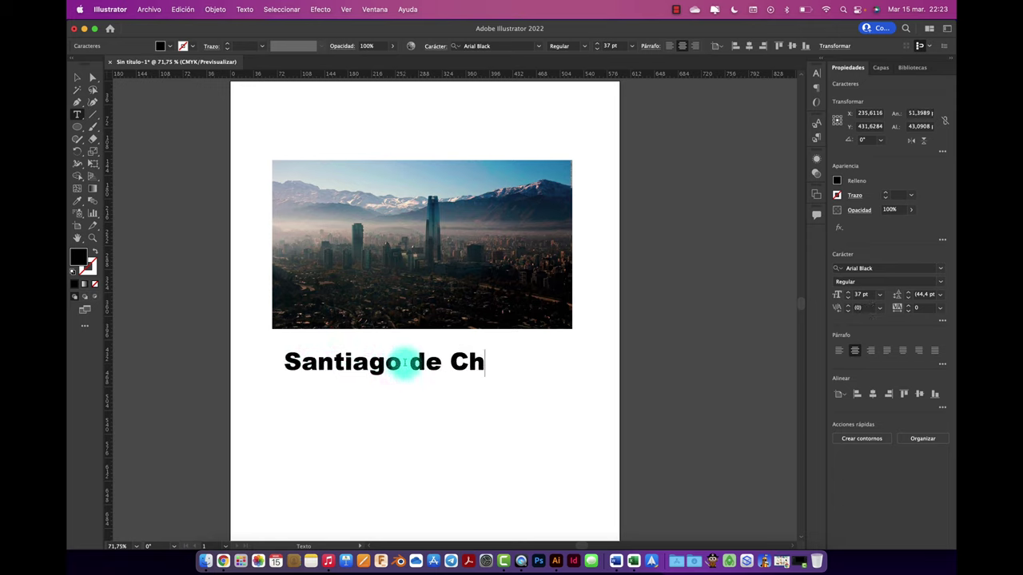
pyautogui.write('ile')
# Move the 'Santiago de Chile' text onto the photo's middle and stretch it taller.
pyautogui.click(78, 77)
pyautogui.moveTo(416, 358); pyautogui.dragTo(442, 244)
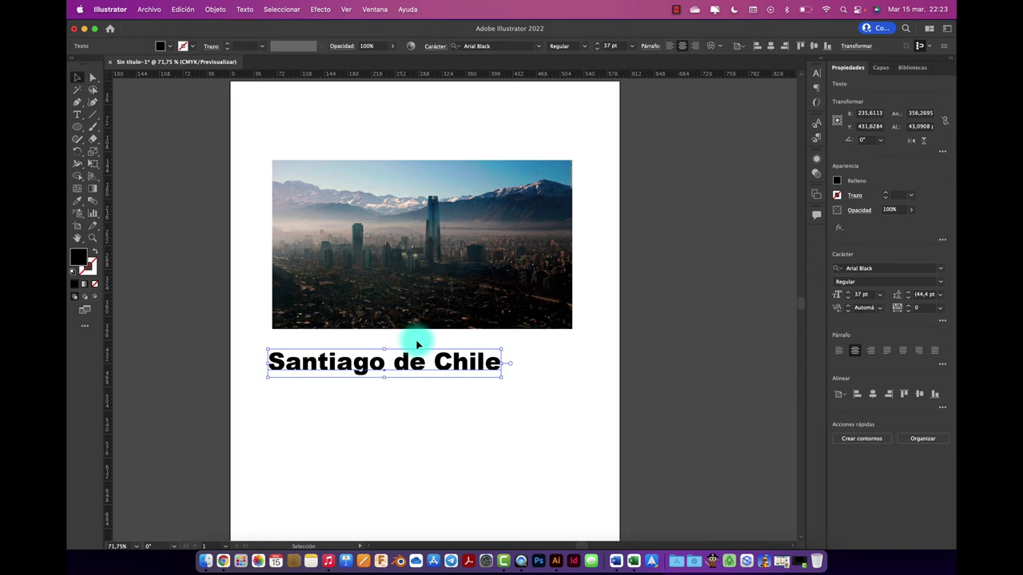
pyautogui.click(432, 253)
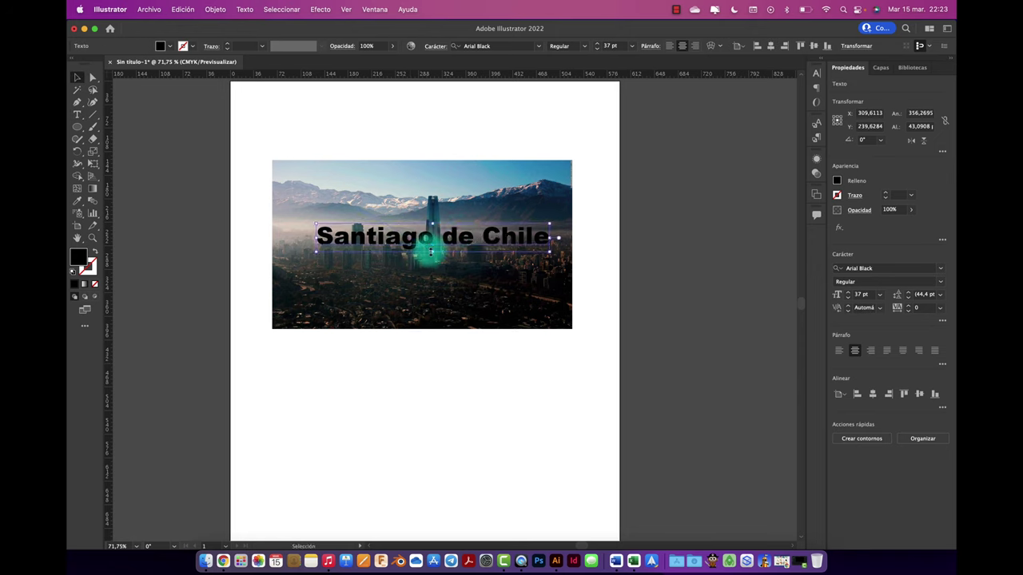
pyautogui.moveTo(432, 253)
pyautogui.mouseDown()
pyautogui.moveTo(432, 280)
pyautogui.moveTo(440, 250)
pyautogui.moveTo(423, 281)
pyautogui.mouseUp()
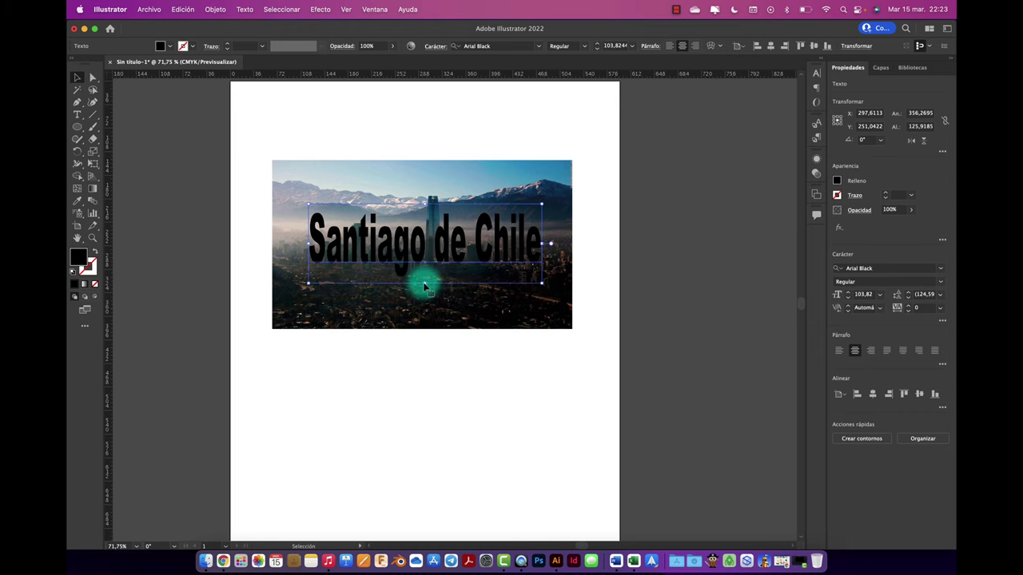
pyautogui.moveTo(440, 242); pyautogui.dragTo(433, 245)
# Select the 'Santiago de Chile' text and city photo and make a clipping mask.
pyautogui.click(468, 135)
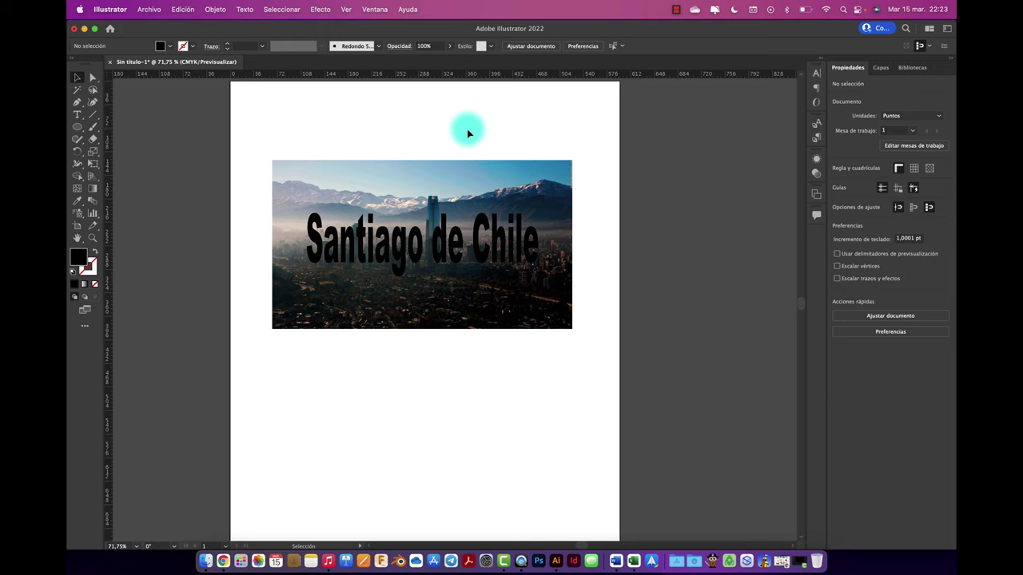
pyautogui.click(387, 250)
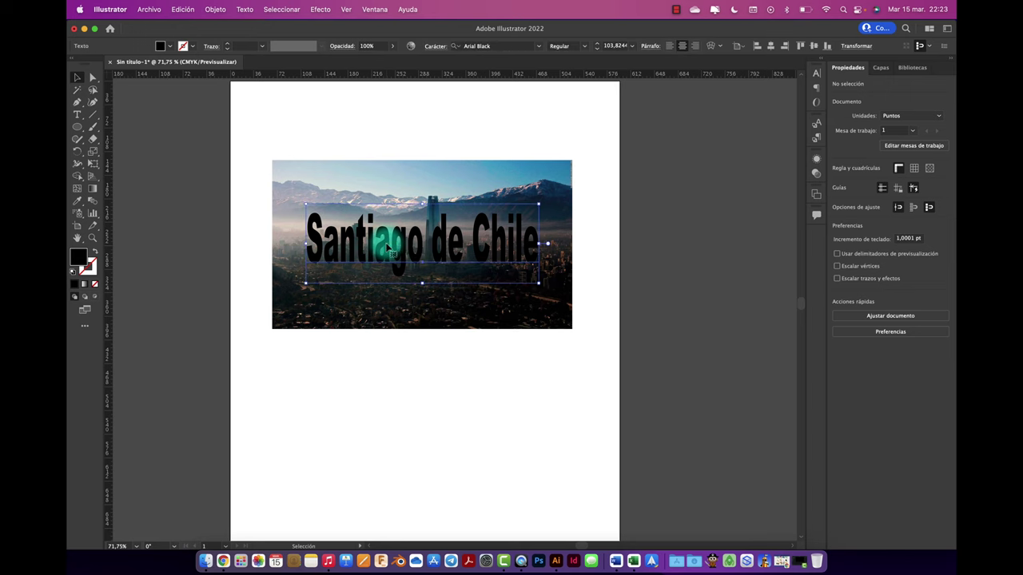
pyautogui.keyDown('shift'); pyautogui.click(409, 178); pyautogui.keyUp('shift')
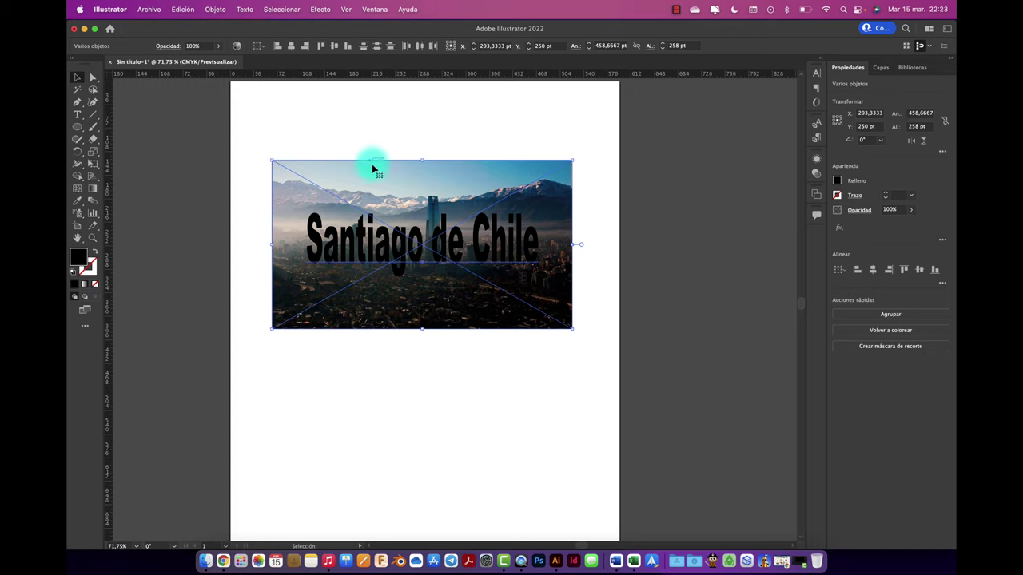
pyautogui.rightClick(382, 179)
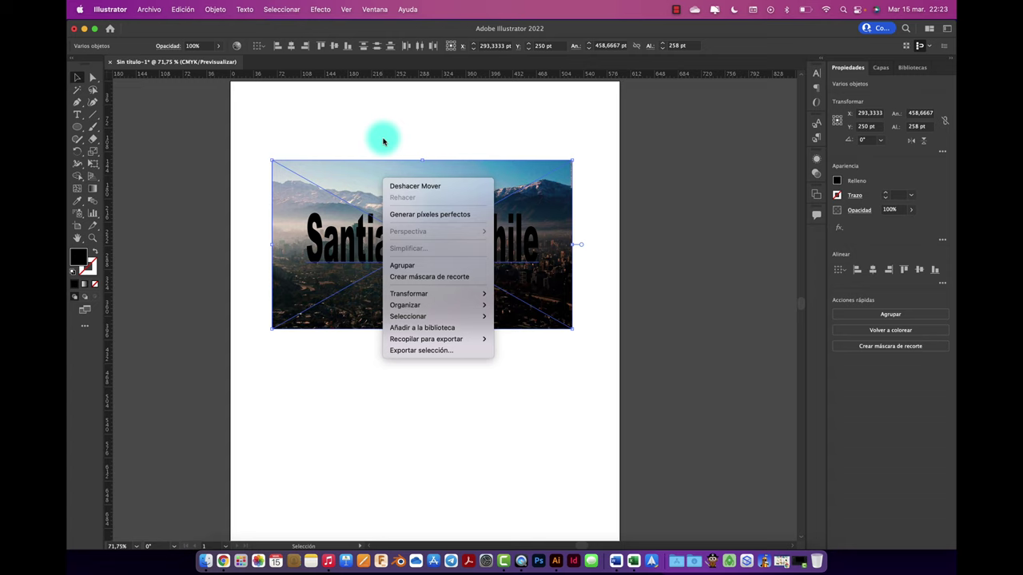
pyautogui.click(381, 142)
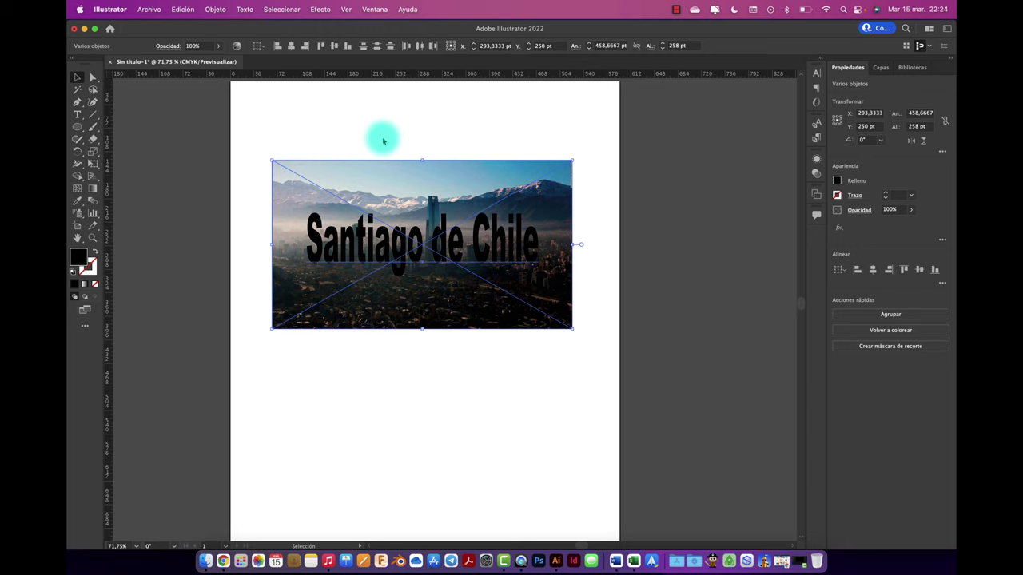
pyautogui.click(224, 12)
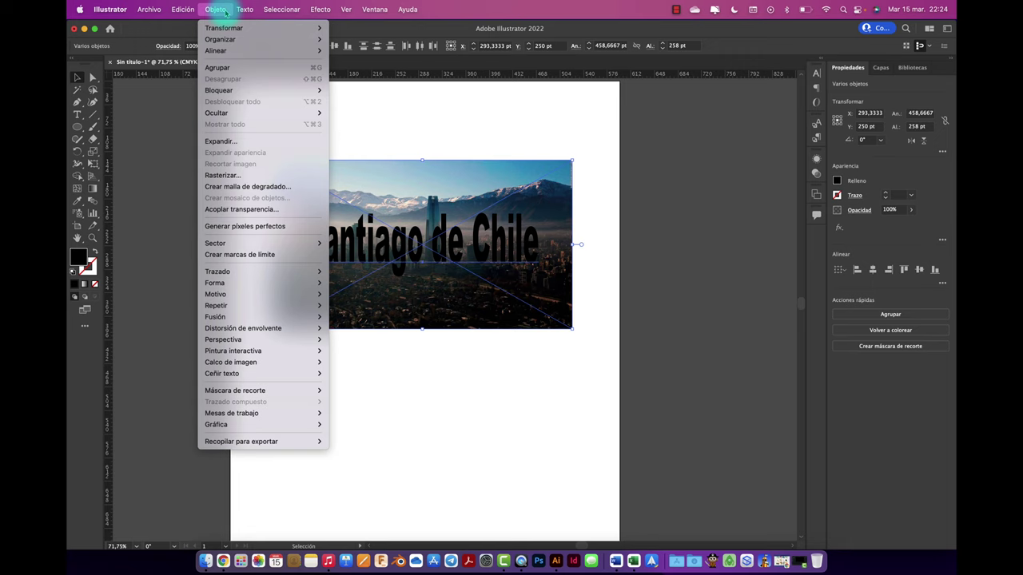
pyautogui.moveTo(235, 390)
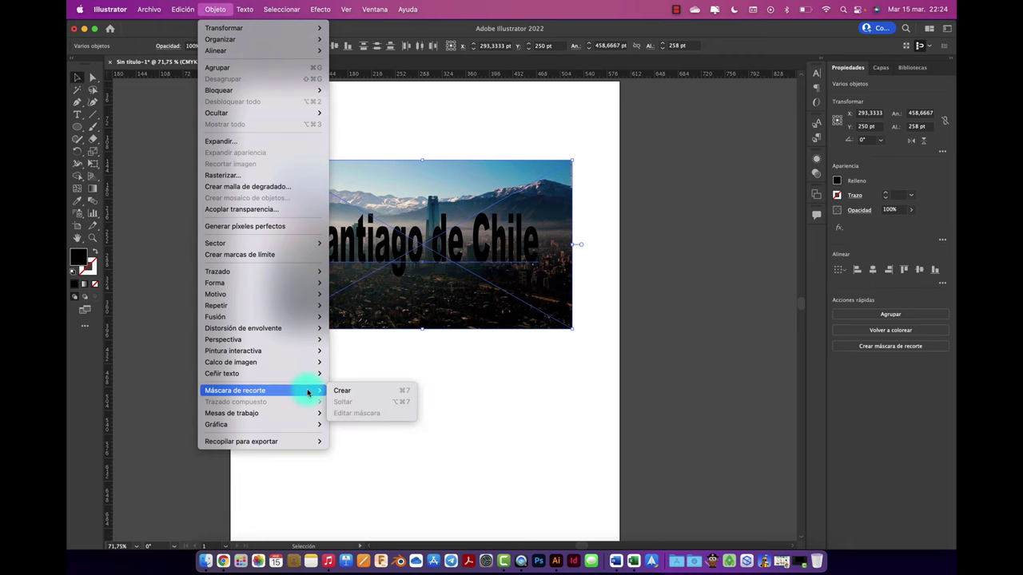
pyautogui.click(340, 390)
# Shift the photo down inside the 'Santiago de Chile' lettering.
pyautogui.click(393, 364)
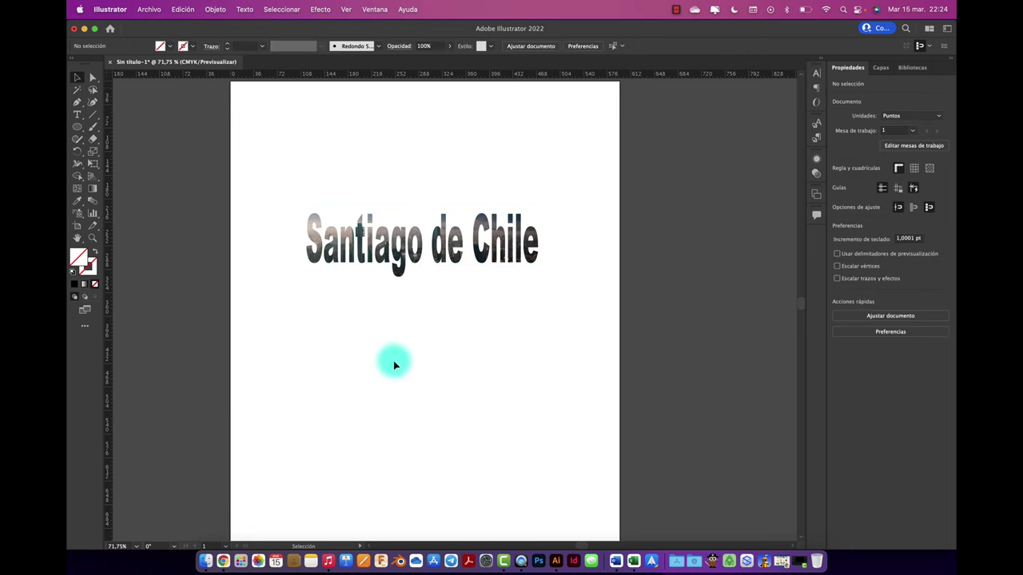
pyautogui.scroll(2, 393, 336)
pyautogui.scroll(5, 395, 264)
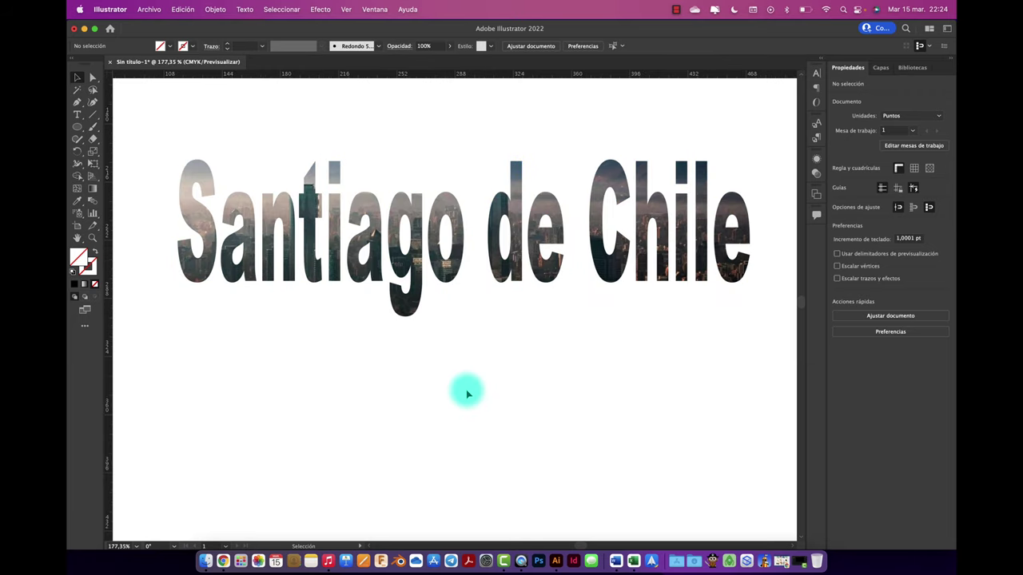
pyautogui.scroll(-2, 469, 392)
pyautogui.scroll(-2, 468, 388)
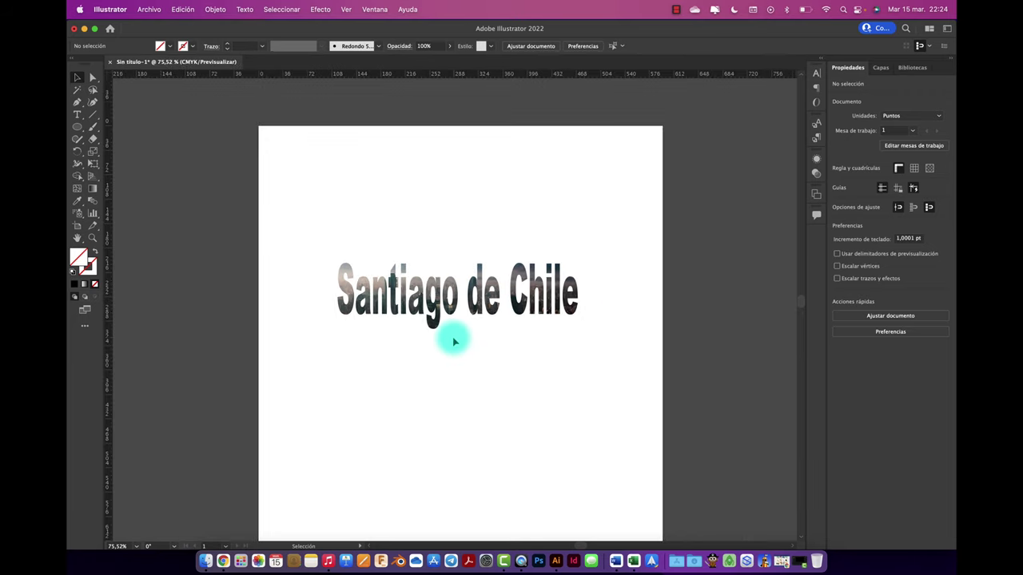
pyautogui.scroll(-2, 466, 382)
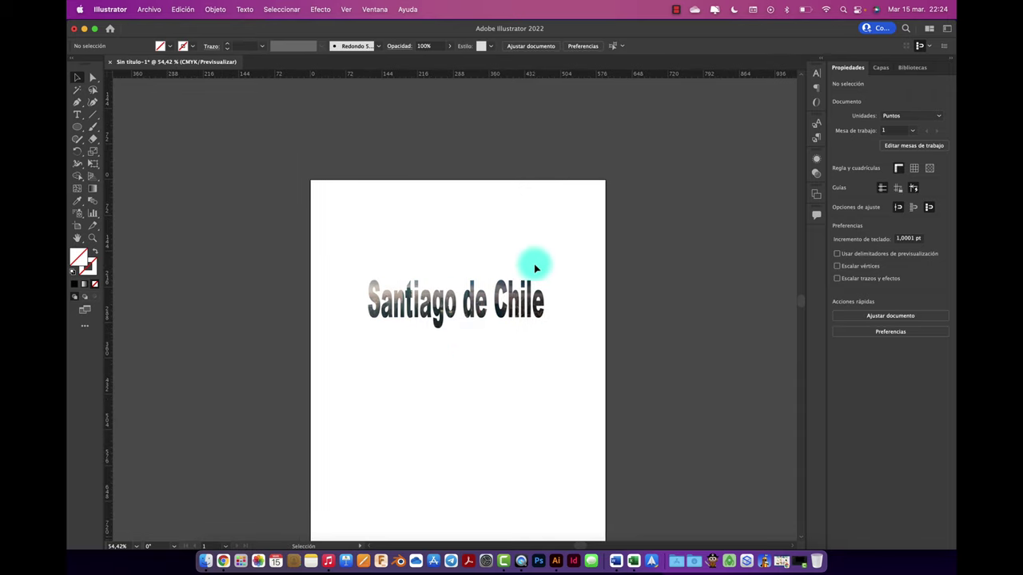
pyautogui.scroll(-1, 511, 280)
pyautogui.click(444, 286)
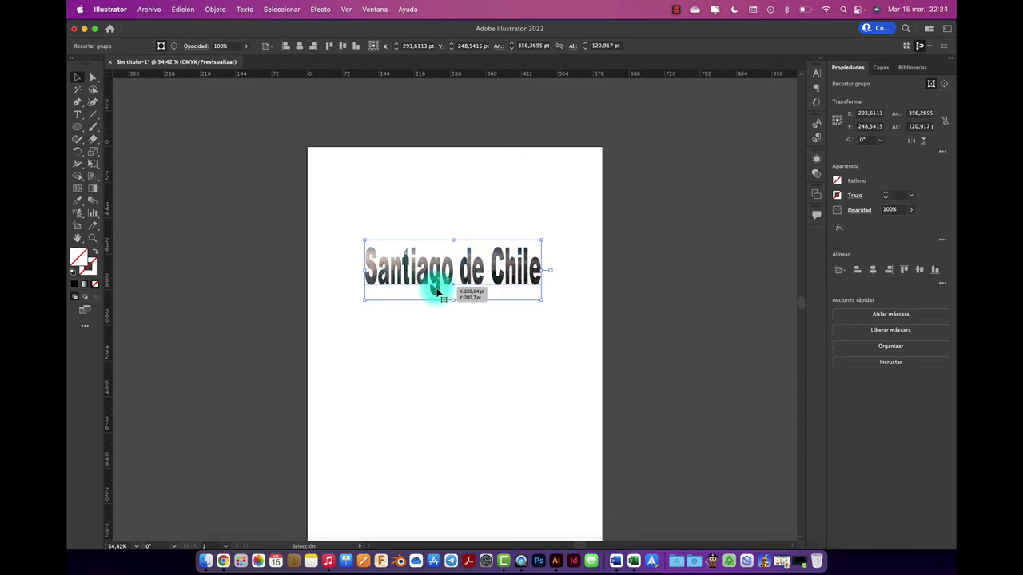
pyautogui.doubleClick(442, 290)
pyautogui.moveTo(443, 312); pyautogui.dragTo(444, 337)
pyautogui.click(442, 422)
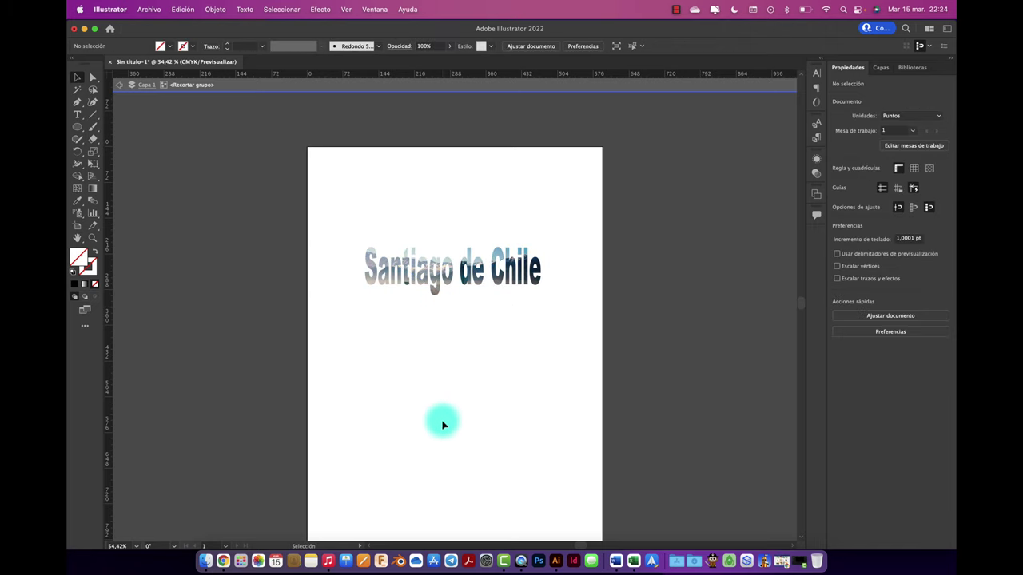
pyautogui.doubleClick(443, 425)
# Move the clipped 'Santiago de Chile' group lower, toward the artboard's middle.
pyautogui.scroll(5, 456, 402)
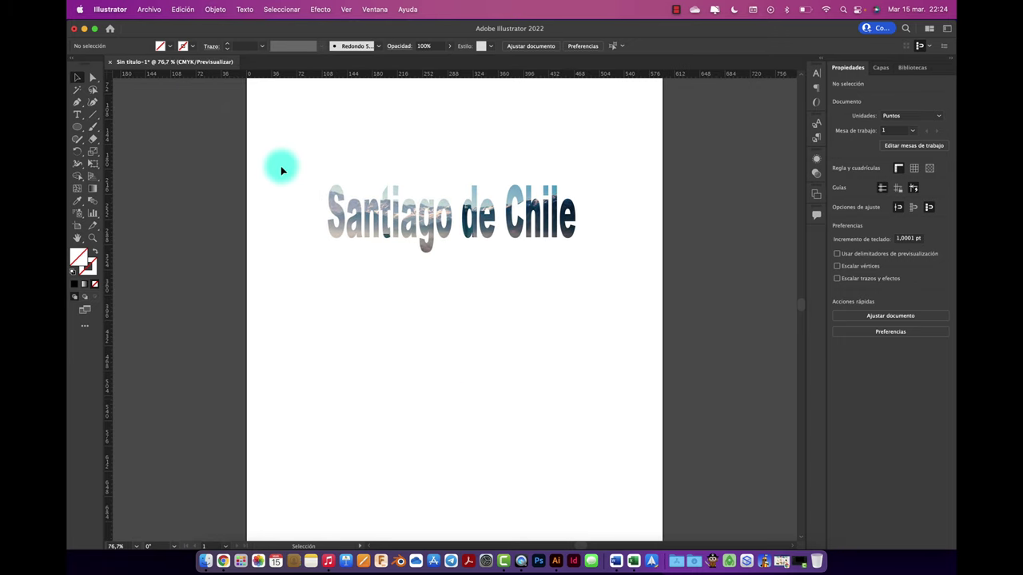
pyautogui.scroll(-3, 279, 176)
pyautogui.scroll(-2, 276, 174)
pyautogui.moveTo(275, 174); pyautogui.dragTo(507, 267)
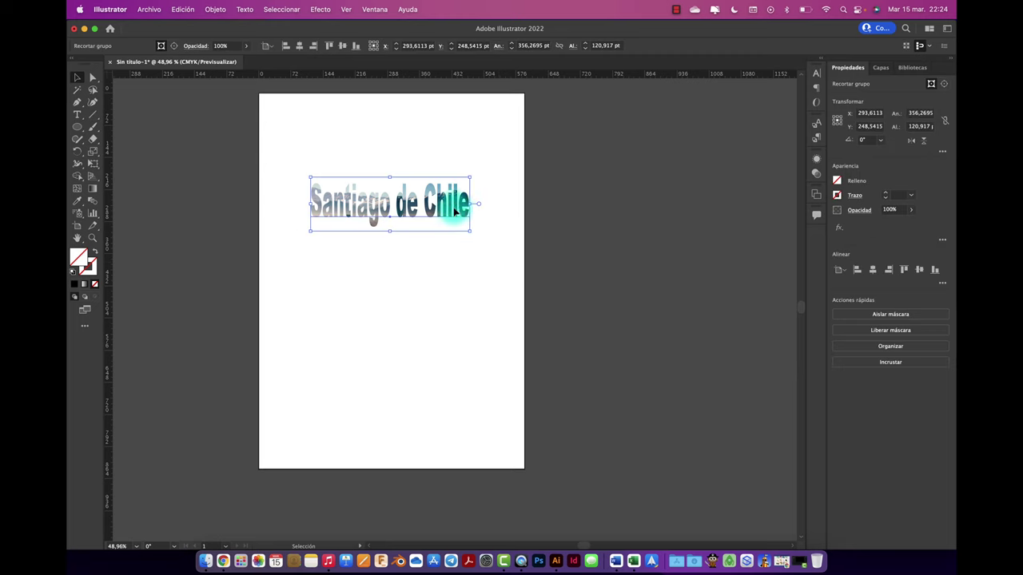
pyautogui.moveTo(464, 203); pyautogui.dragTo(465, 251)
pyautogui.click(398, 151)
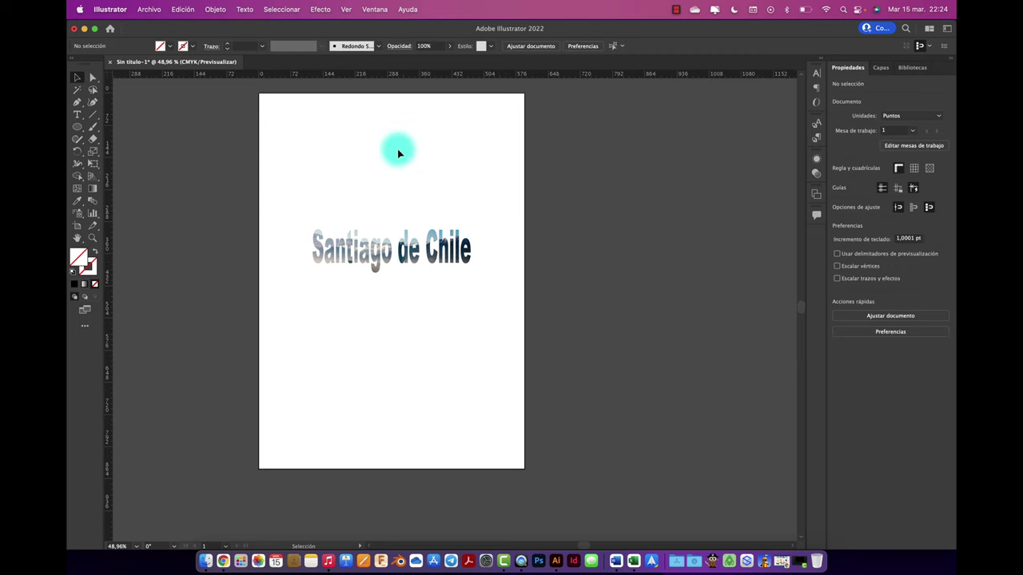
# Place the Santiago skyline webp photo at full 1600 × 900 pt right of the artboard.
pyautogui.click(148, 10)
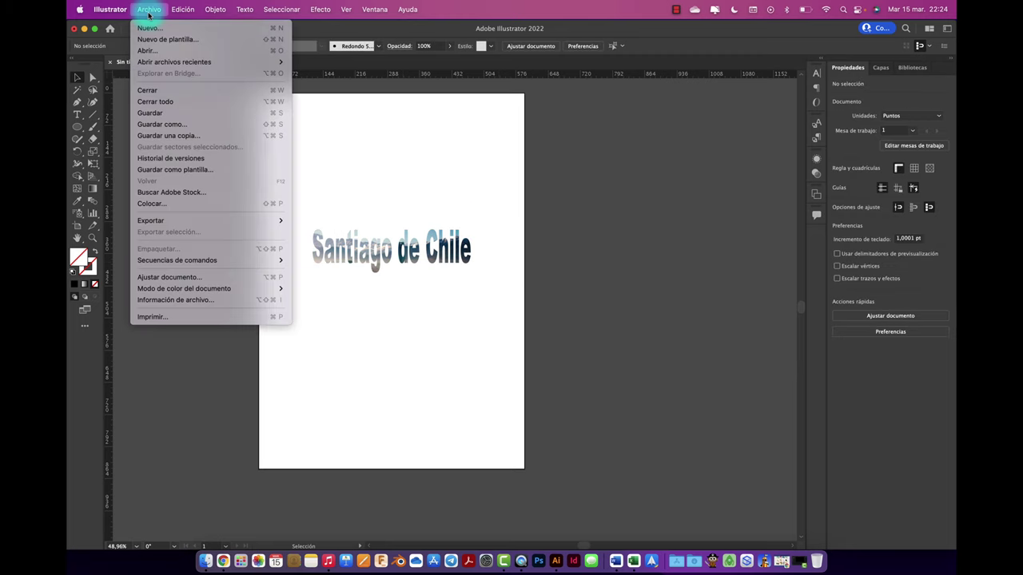
pyautogui.click(235, 204)
pyautogui.click(470, 172)
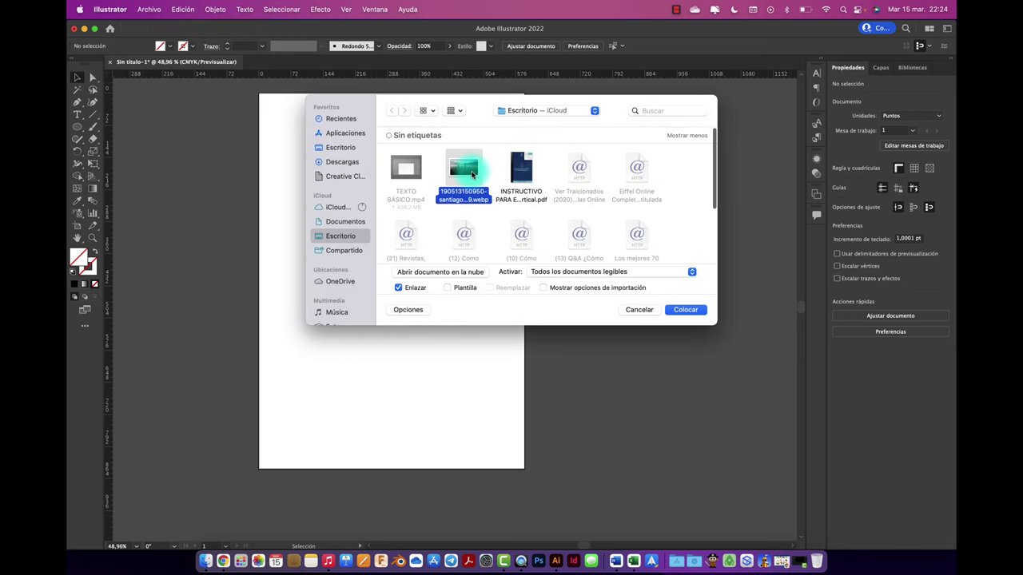
pyautogui.click(685, 309)
pyautogui.click(315, 342)
pyautogui.scroll(-3, 315, 342)
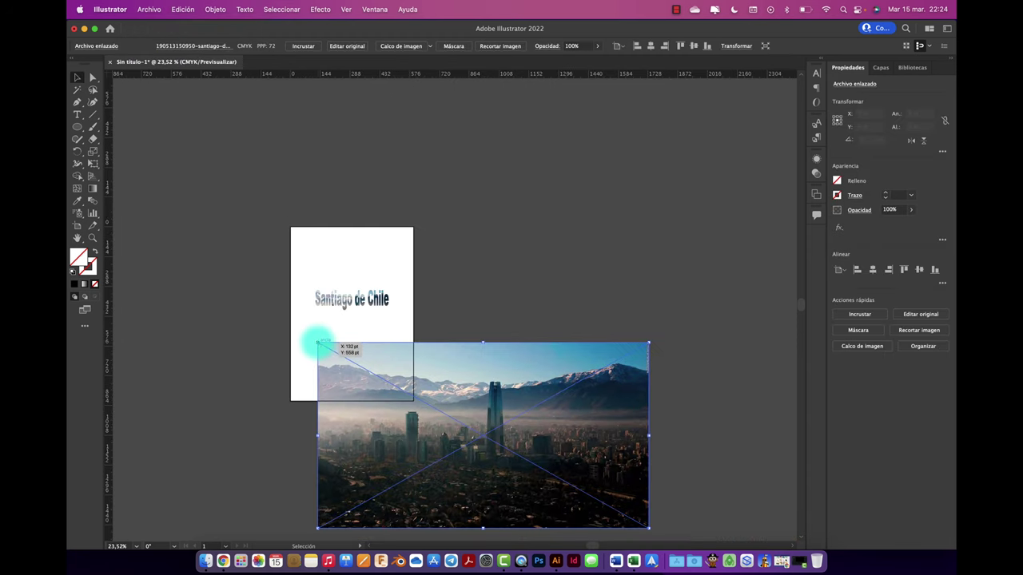
pyautogui.moveTo(497, 368)
pyautogui.mouseDown()
pyautogui.moveTo(582, 228)
pyautogui.moveTo(589, 189)
pyautogui.mouseUp()
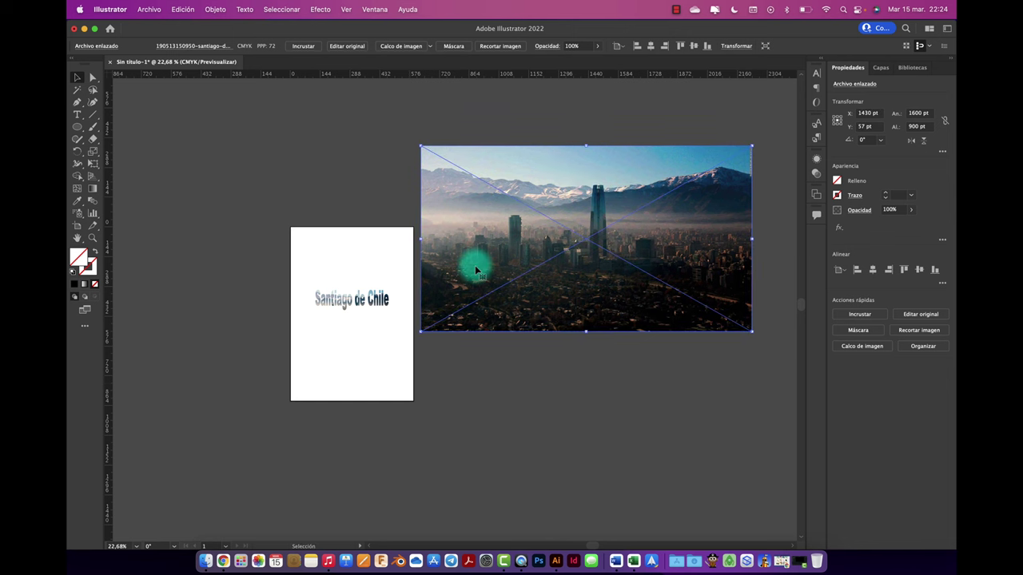
pyautogui.scroll(2, 474, 265)
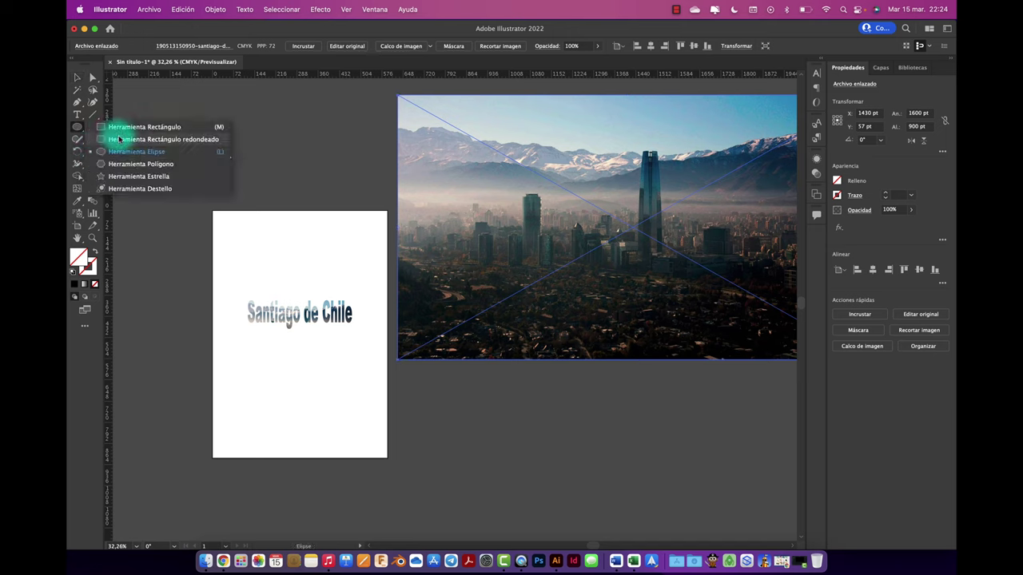
# Draw a wide rectangle below the text and fill it with a colour sampled from the photo.
pyautogui.moveTo(80, 136); pyautogui.dragTo(114, 127)
pyautogui.moveTo(216, 334); pyautogui.dragTo(381, 385)
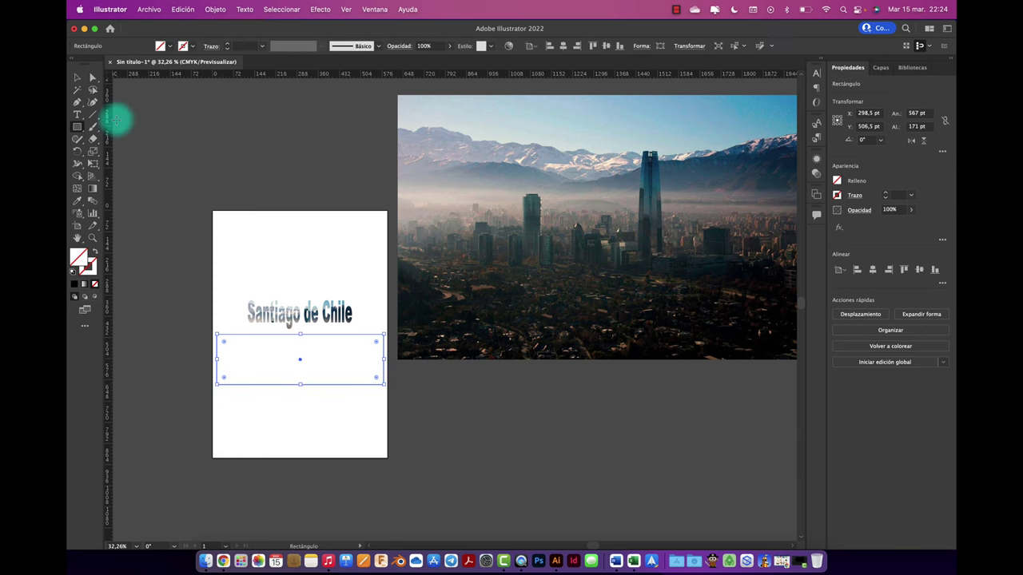
pyautogui.click(75, 76)
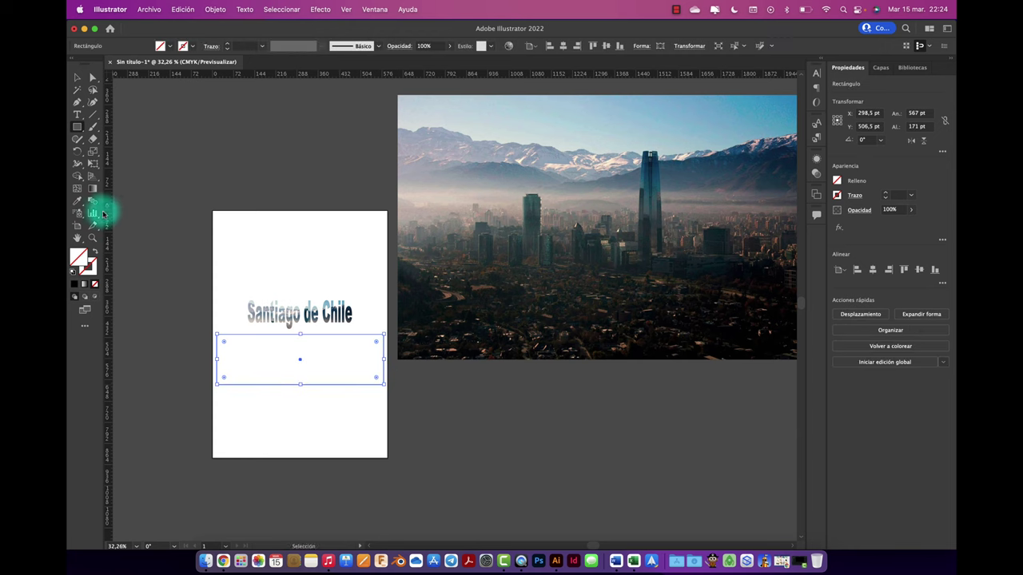
pyautogui.click(78, 202)
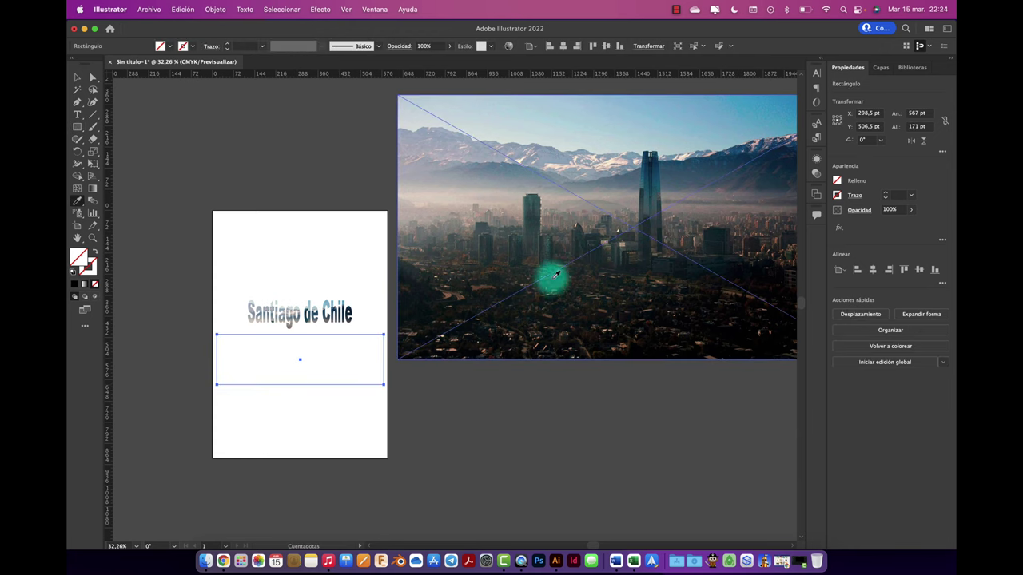
pyautogui.click(550, 249)
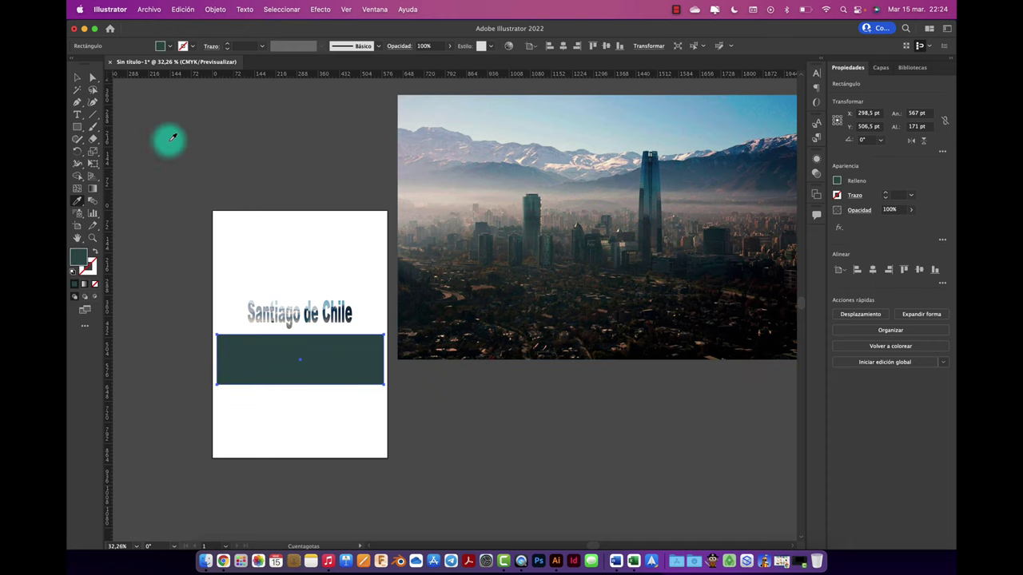
# Move the rectangle over the 'Santiago de Chile' text and send it behind.
pyautogui.click(78, 77)
pyautogui.moveTo(320, 352); pyautogui.dragTo(318, 307)
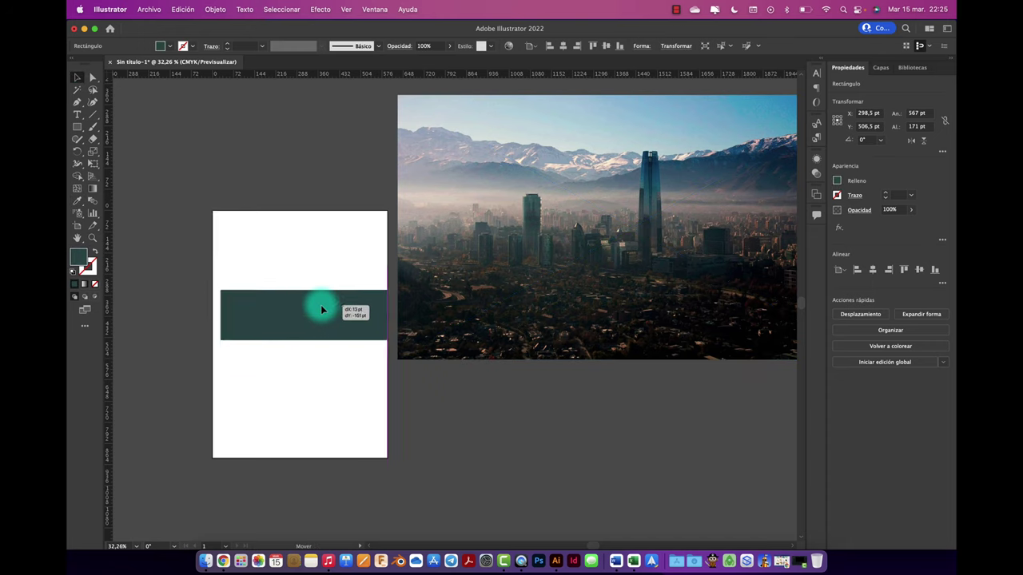
pyautogui.rightClick(318, 308)
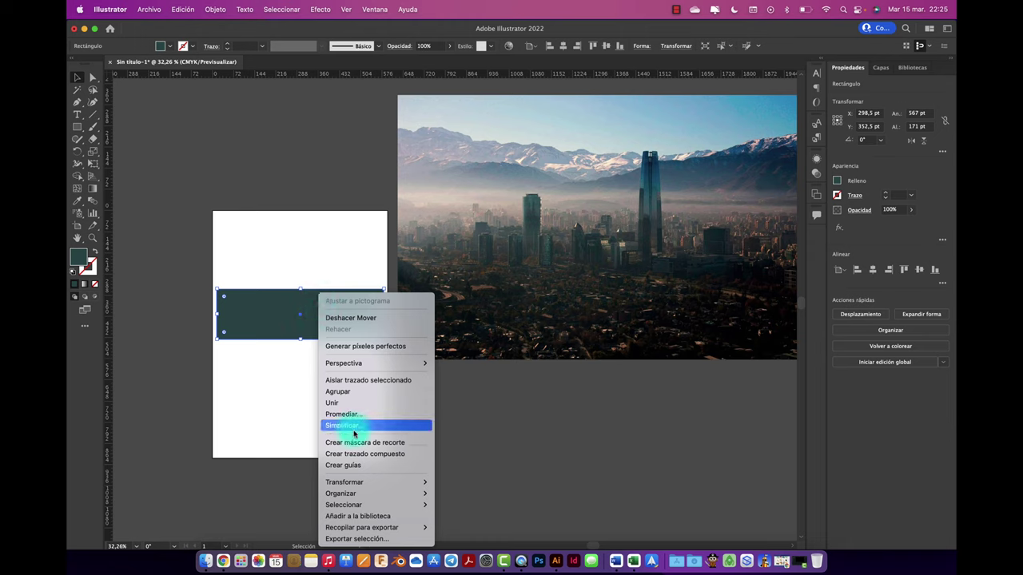
pyautogui.moveTo(341, 493)
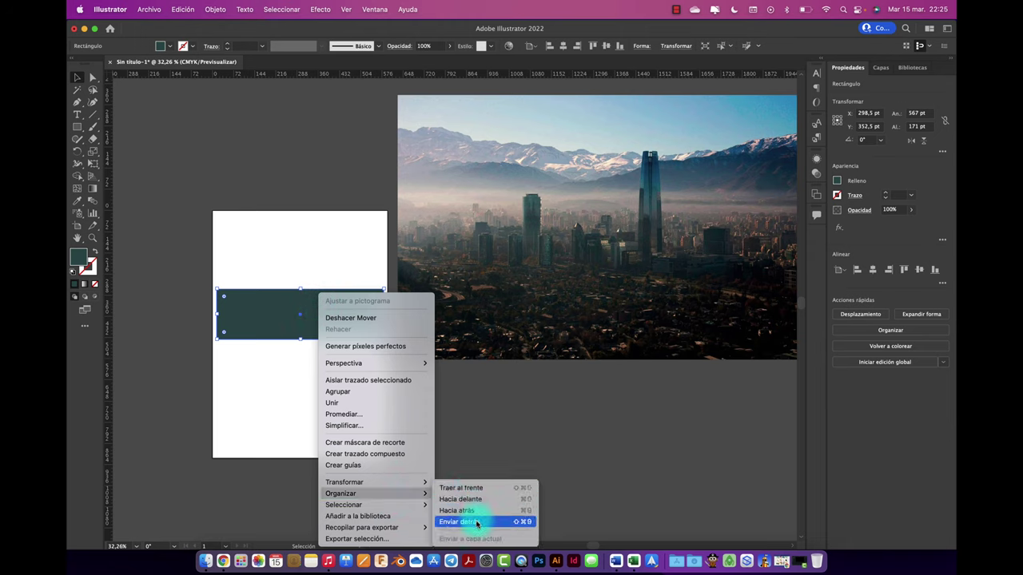
pyautogui.click(469, 521)
pyautogui.scroll(2, 347, 392)
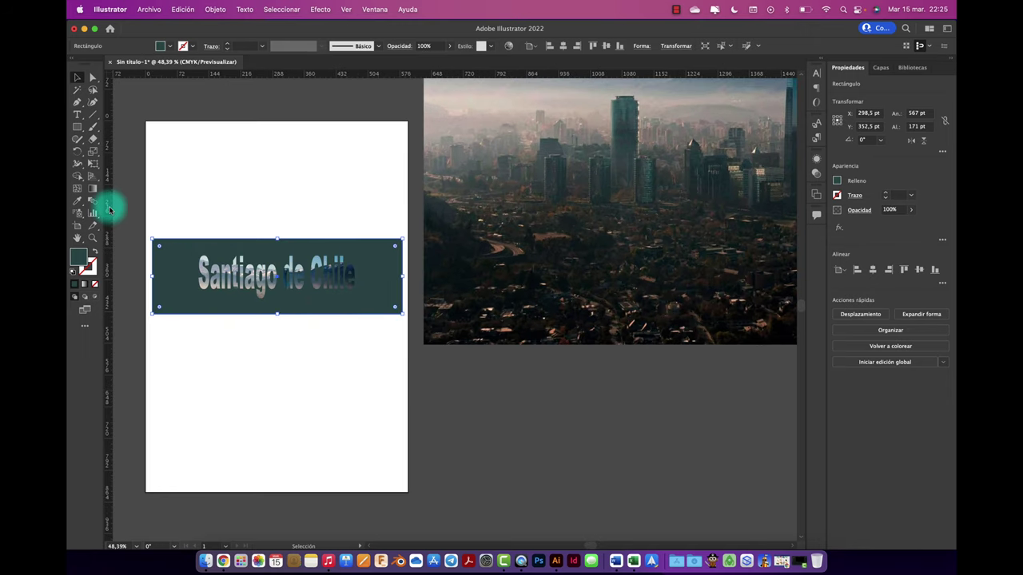
# Resample the rectangle's fill to a brownish grey from the photo.
pyautogui.click(80, 201)
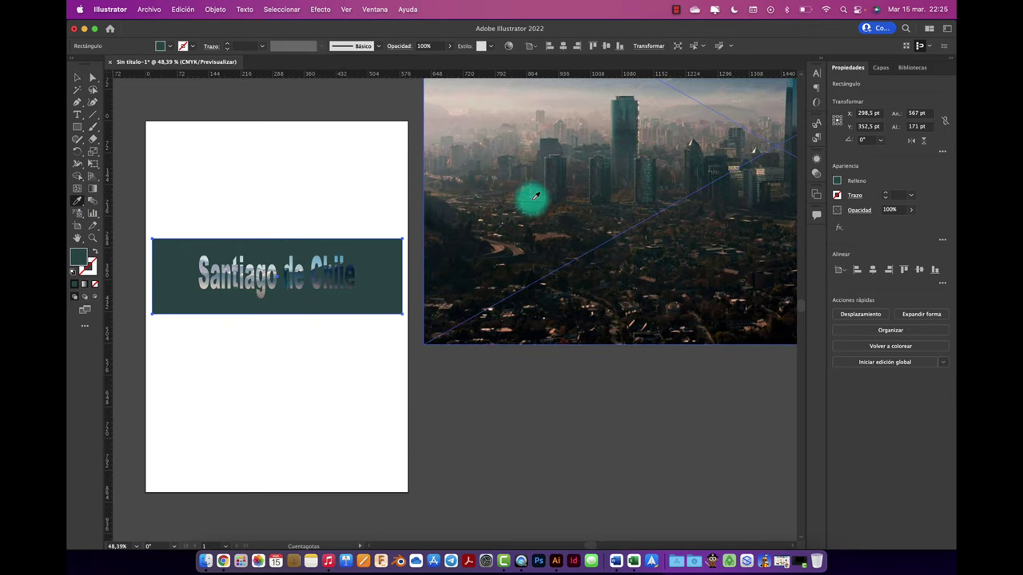
pyautogui.click(529, 126)
pyautogui.click(566, 162)
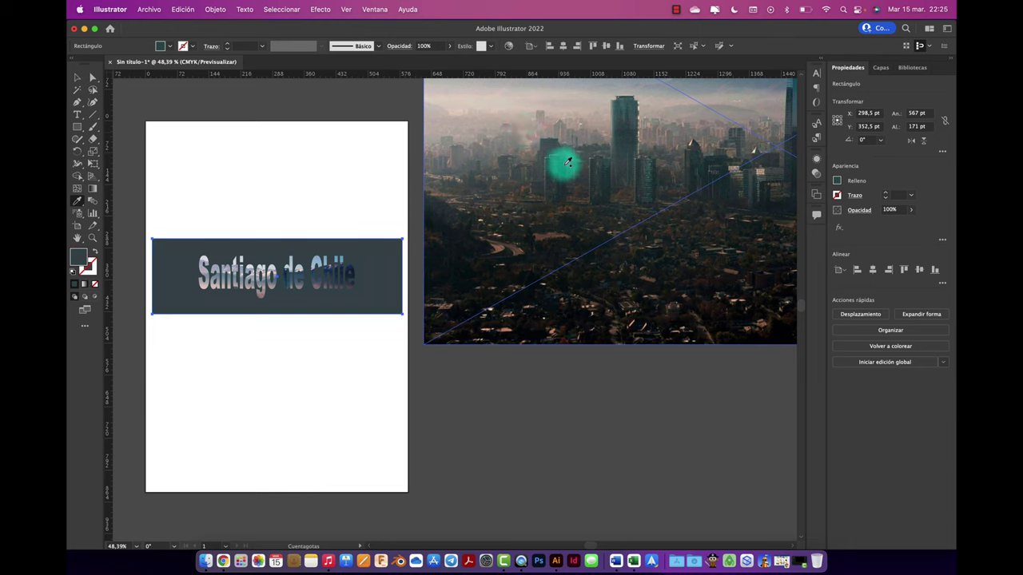
pyautogui.click(606, 201)
pyautogui.click(692, 241)
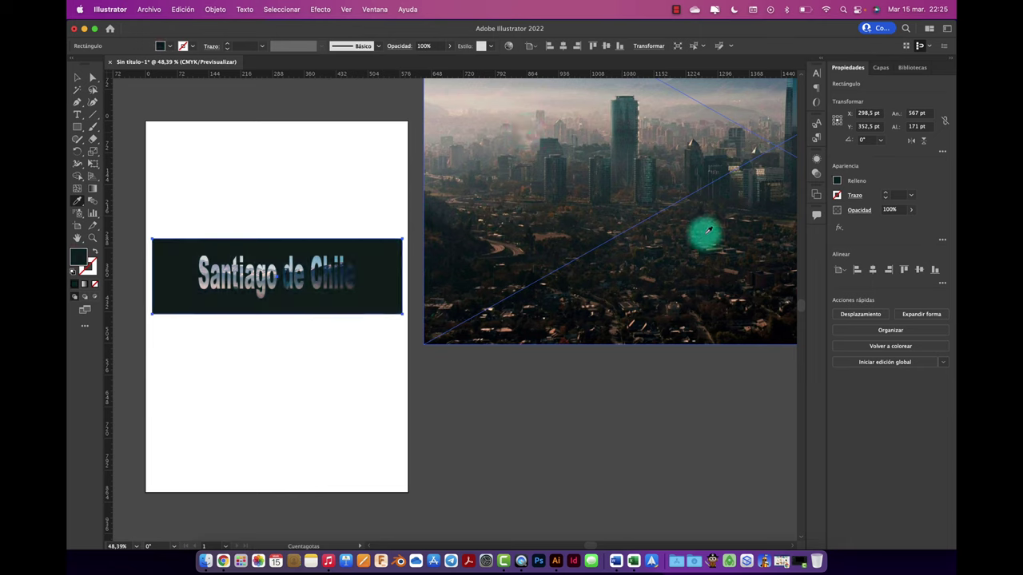
pyautogui.click(685, 190)
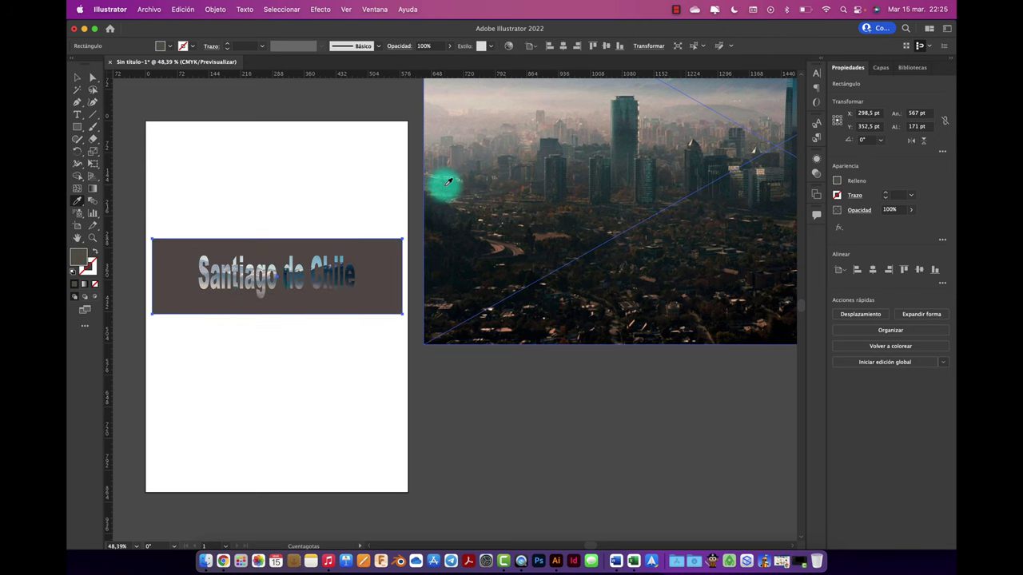
pyautogui.click(78, 78)
# Resize the rectangle into a narrow 567 × 154 pt band behind the text.
pyautogui.click(249, 294)
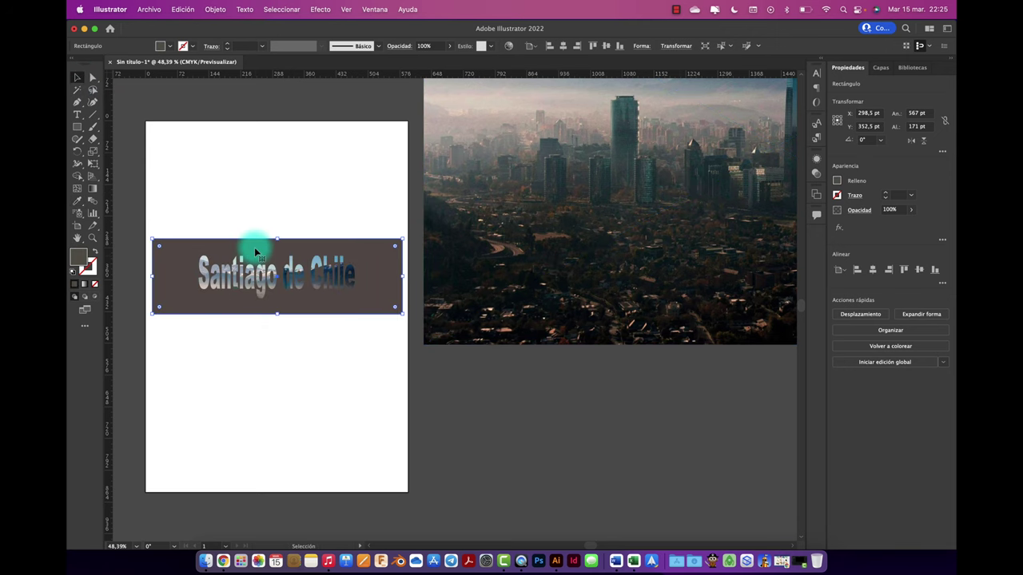
pyautogui.scroll(2, 254, 247)
pyautogui.moveTo(289, 235)
pyautogui.mouseDown()
pyautogui.moveTo(289, 266)
pyautogui.moveTo(290, 245)
pyautogui.mouseUp()
pyautogui.moveTo(292, 350); pyautogui.dragTo(289, 316)
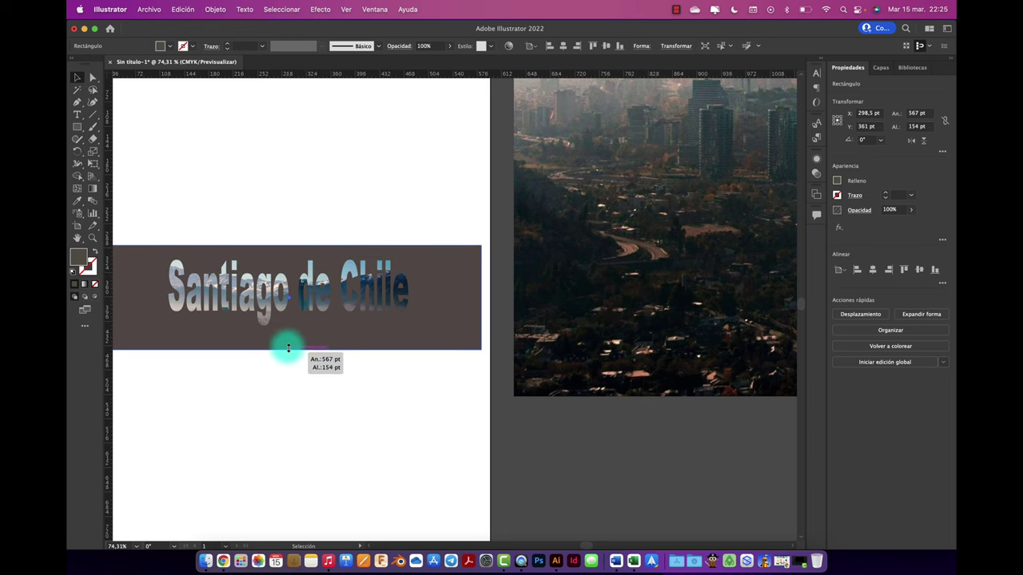
# Delete the placed photo, the 'Santiago de Chile' text and the brown rectangle.
pyautogui.click(308, 366)
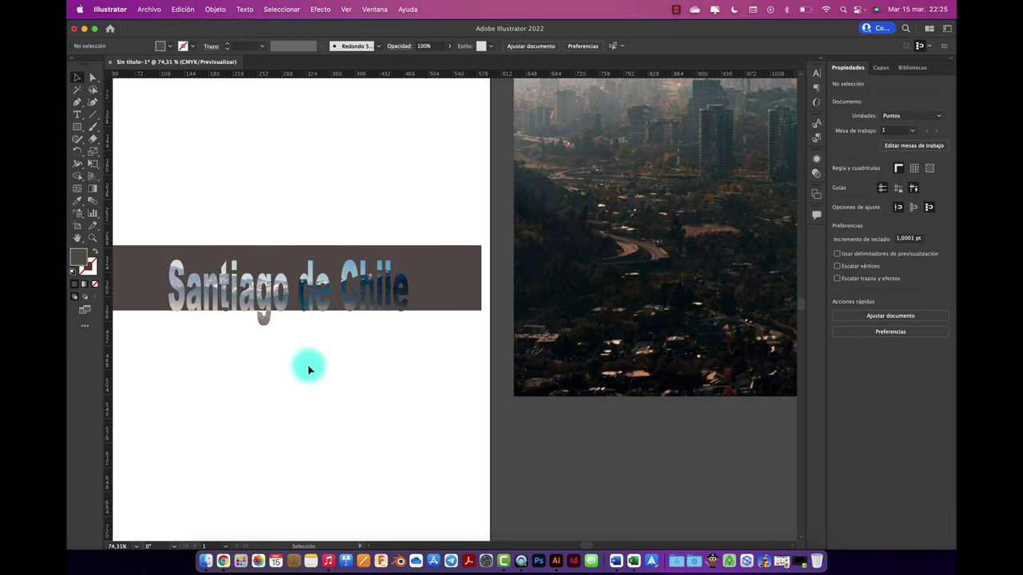
pyautogui.scroll(-3, 308, 365)
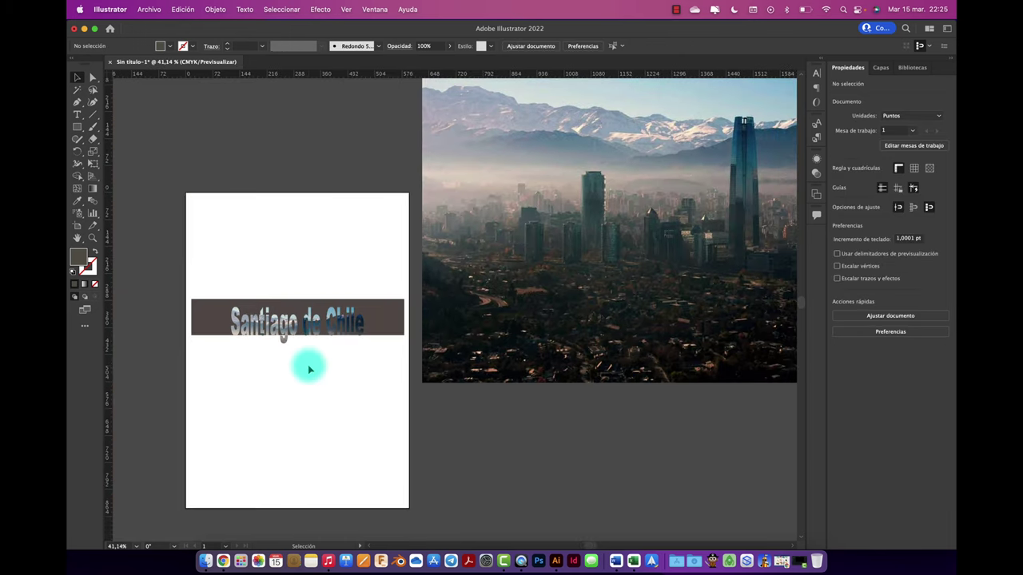
pyautogui.click(500, 319)
pyautogui.press('Delete')
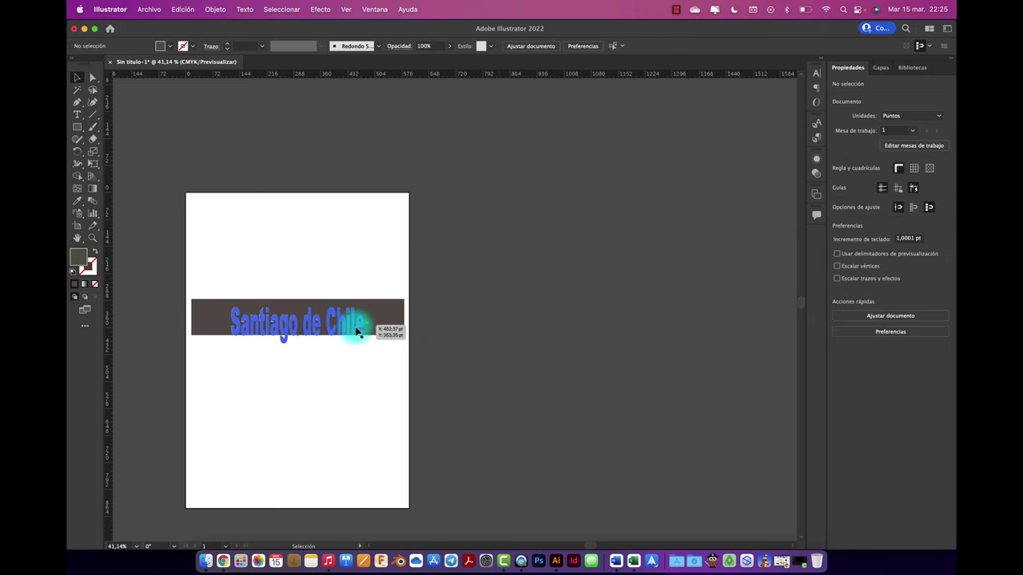
pyautogui.click(357, 330)
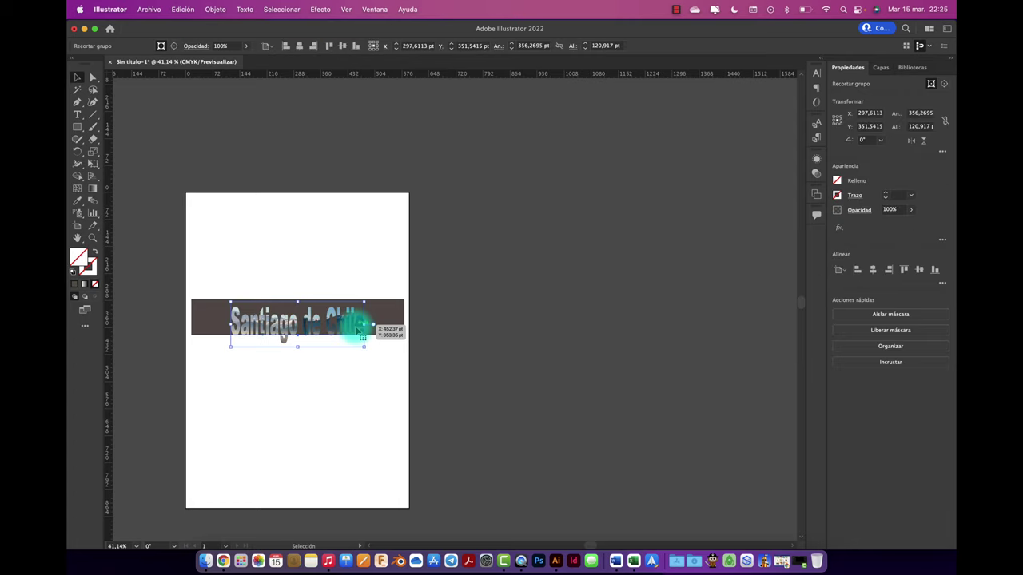
pyautogui.press('Delete')
pyautogui.click(356, 326)
pyautogui.press('Delete')
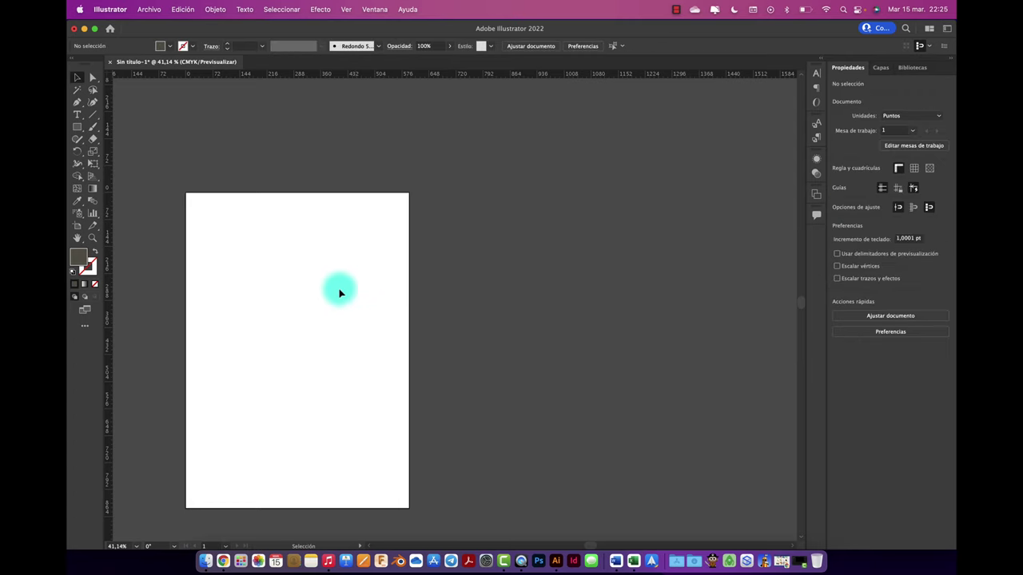
pyautogui.hscroll(-2, 268, 232)
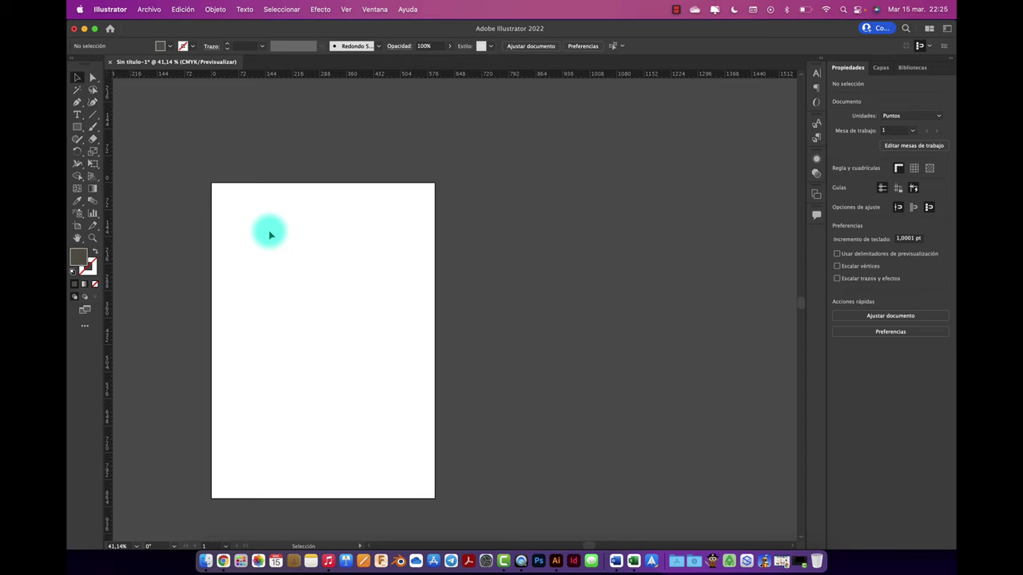
pyautogui.scroll(1, 269, 233)
pyautogui.hscroll(-2, 269, 233)
pyautogui.scroll(1, 270, 233)
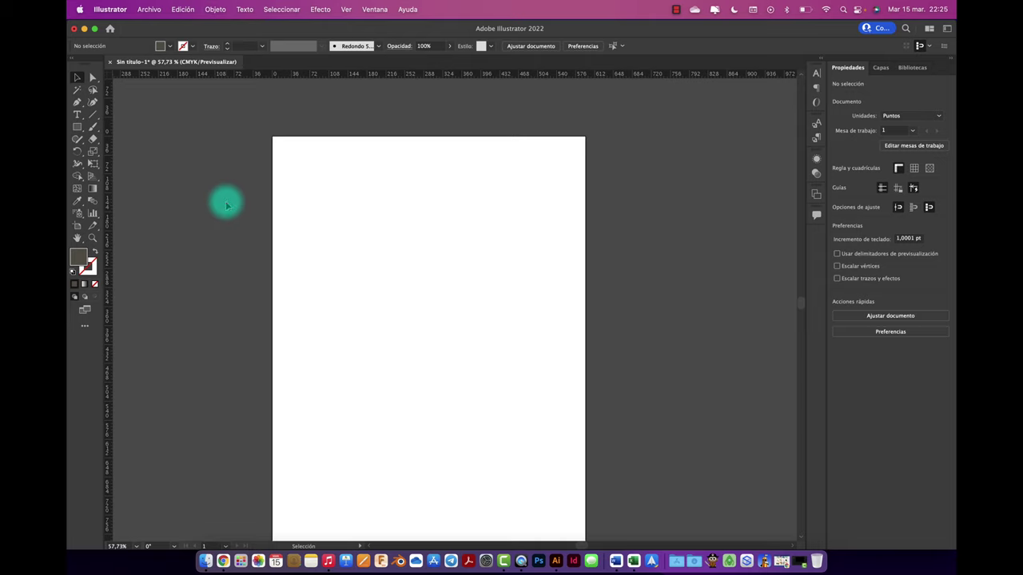
# Draw a 300 × 300 pt circle and swap it to no fill with a 1 pt outline.
pyautogui.click(78, 128)
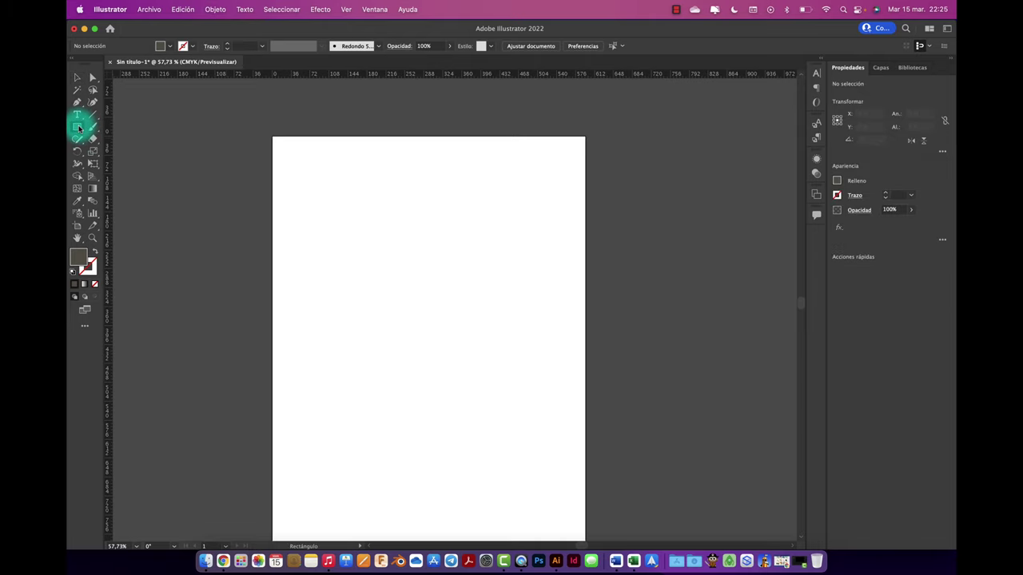
pyautogui.click(150, 151)
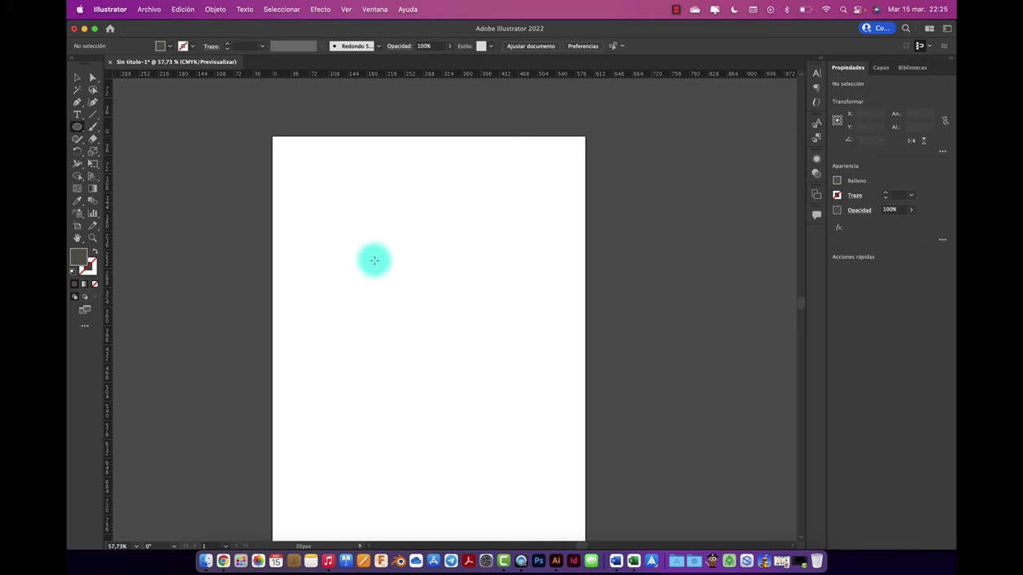
pyautogui.moveTo(374, 255); pyautogui.dragTo(453, 332)
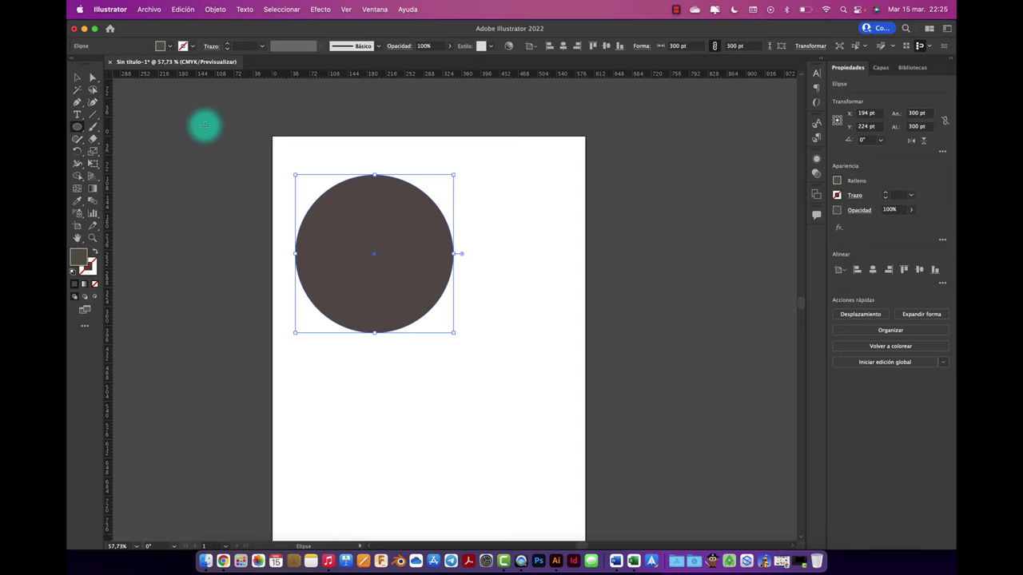
pyautogui.click(77, 78)
pyautogui.moveTo(396, 234)
pyautogui.mouseDown()
pyautogui.moveTo(453, 297)
pyautogui.moveTo(451, 264)
pyautogui.mouseUp()
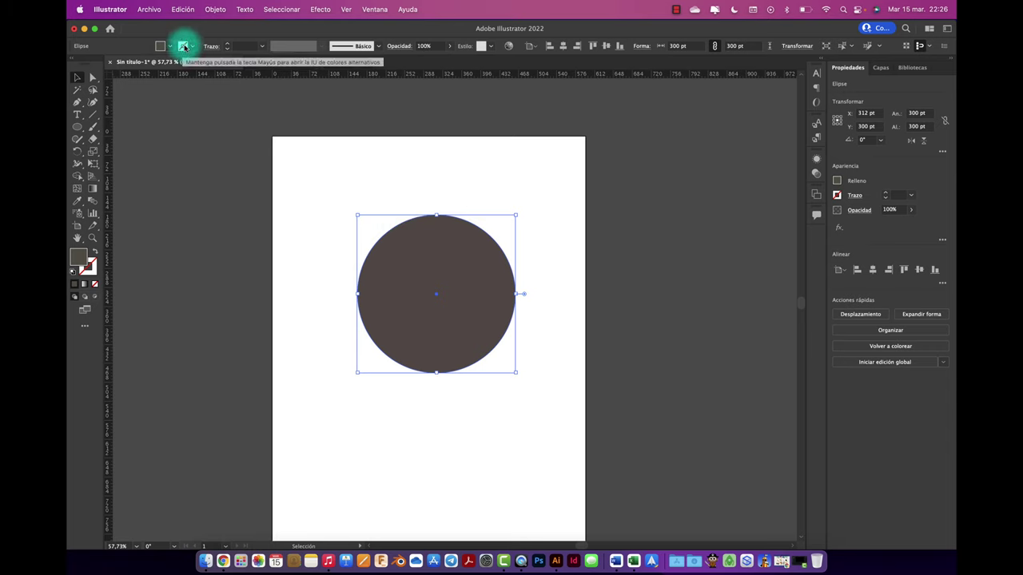
pyautogui.click(95, 254)
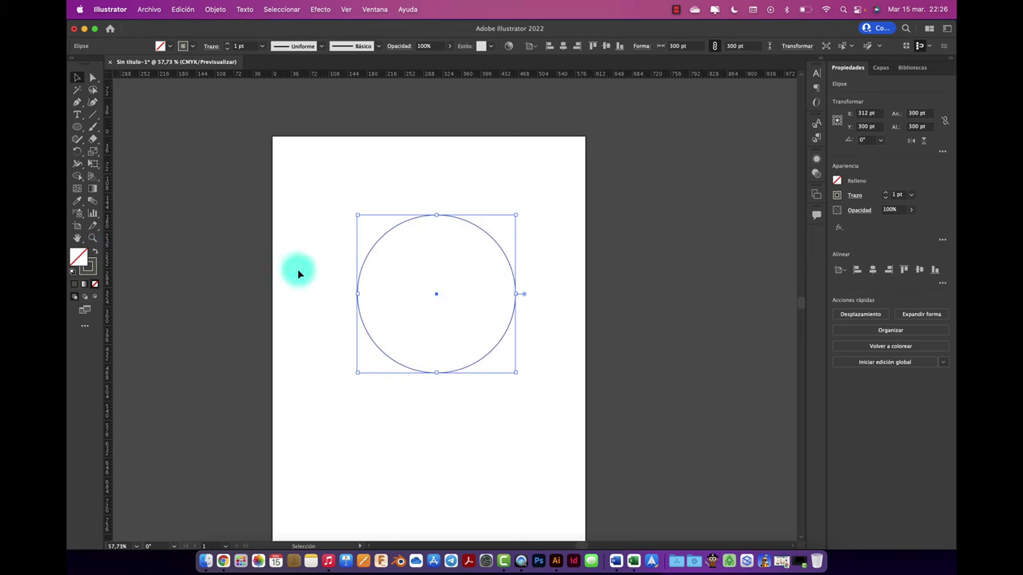
pyautogui.click(297, 270)
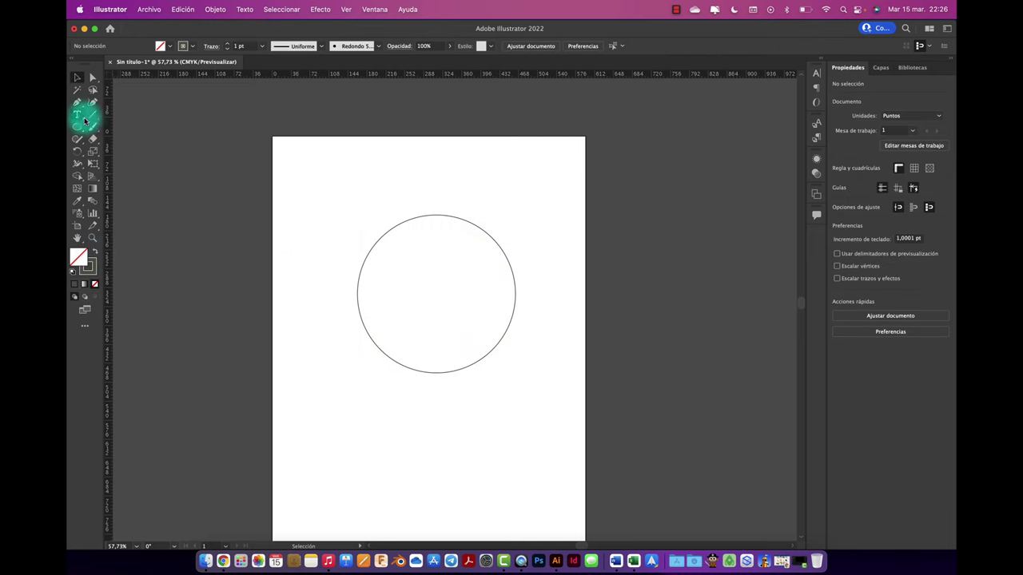
# Add 'Lorem ipsum dolor sit amet.' placeholder text along the circle's outline.
pyautogui.moveTo(77, 114); pyautogui.dragTo(147, 147)
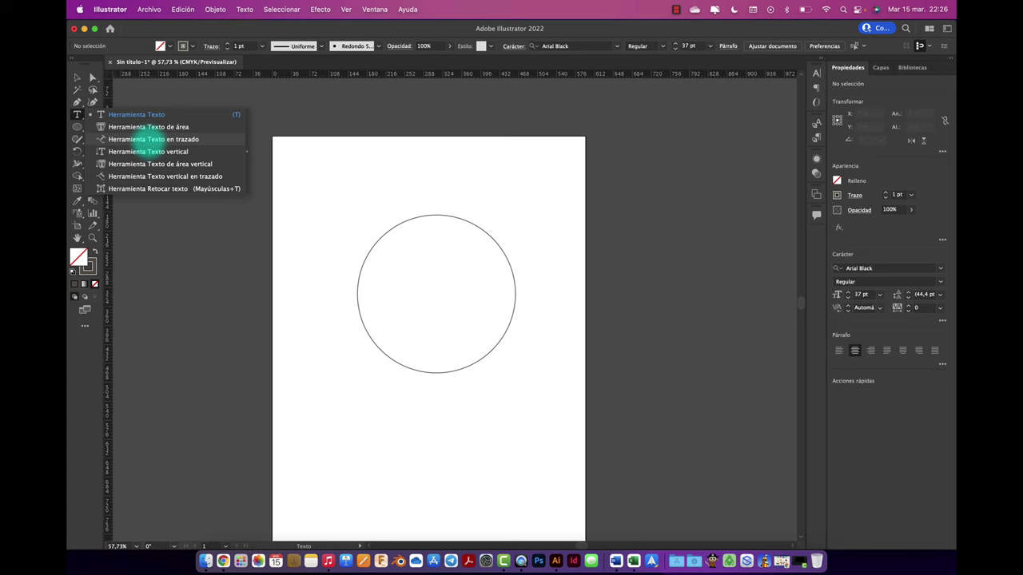
pyautogui.click(148, 139)
pyautogui.click(383, 236)
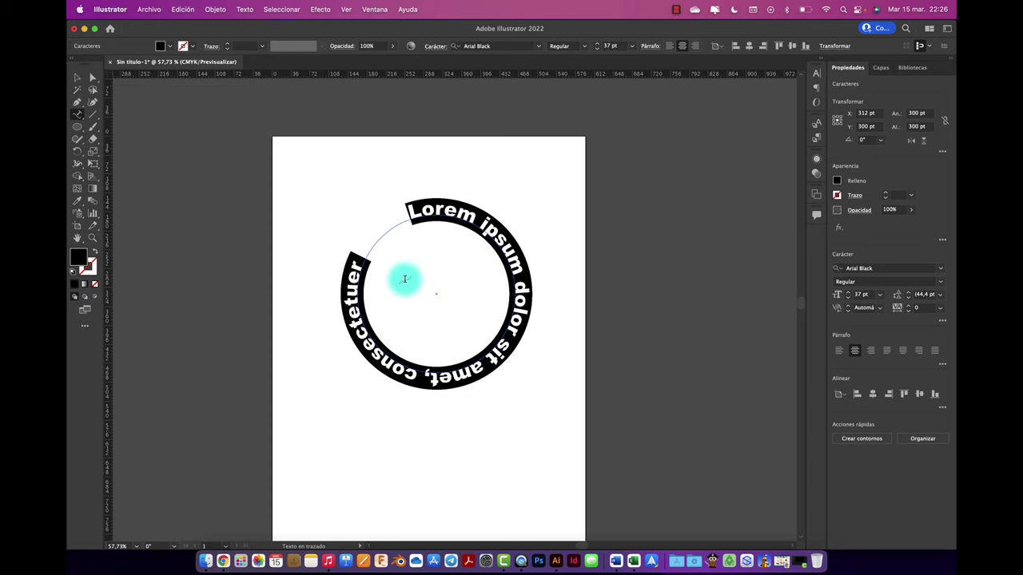
pyautogui.scroll(-2, 401, 260)
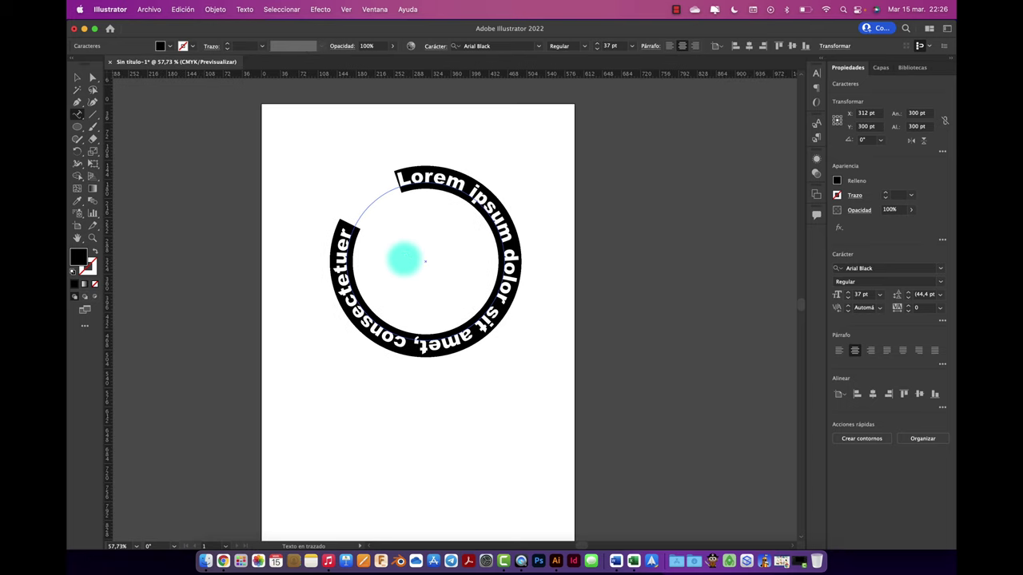
pyautogui.click(393, 180)
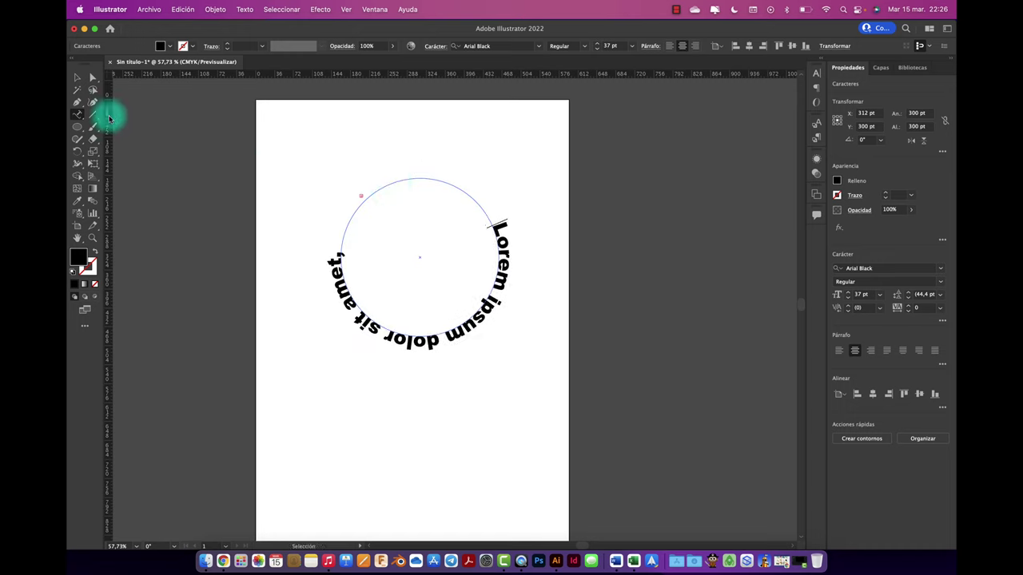
# Squash the circular text path vertically into a flat ellipse.
pyautogui.click(78, 77)
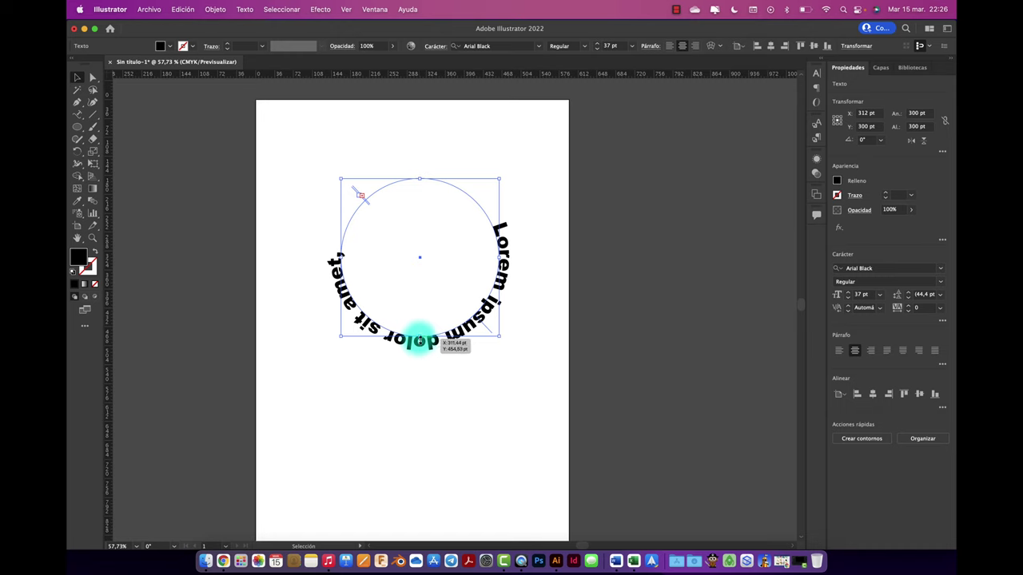
pyautogui.moveTo(420, 336)
pyautogui.mouseDown()
pyautogui.moveTo(418, 258)
pyautogui.moveTo(422, 285)
pyautogui.mouseUp()
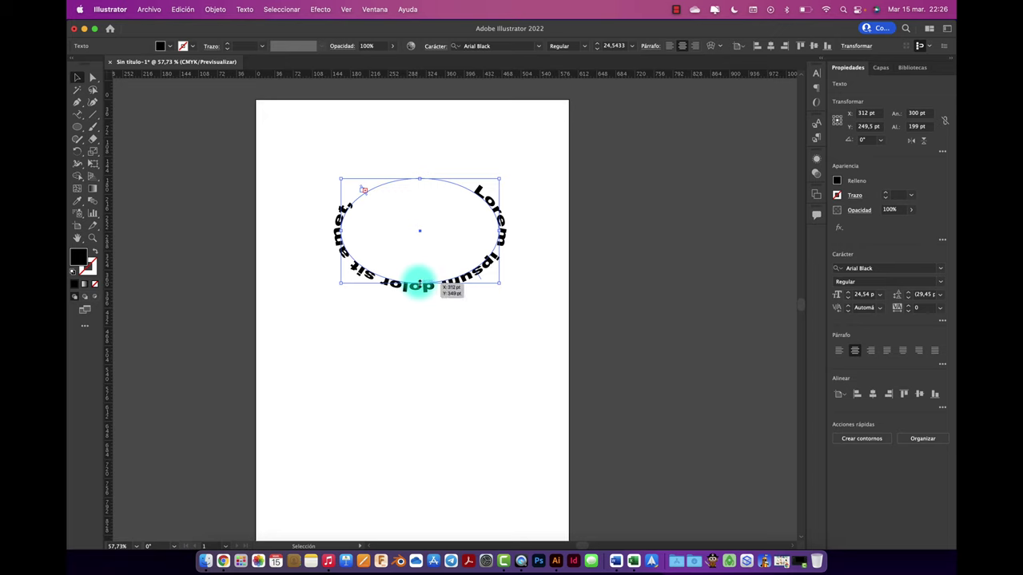
pyautogui.moveTo(418, 284); pyautogui.dragTo(418, 234)
pyautogui.click(410, 300)
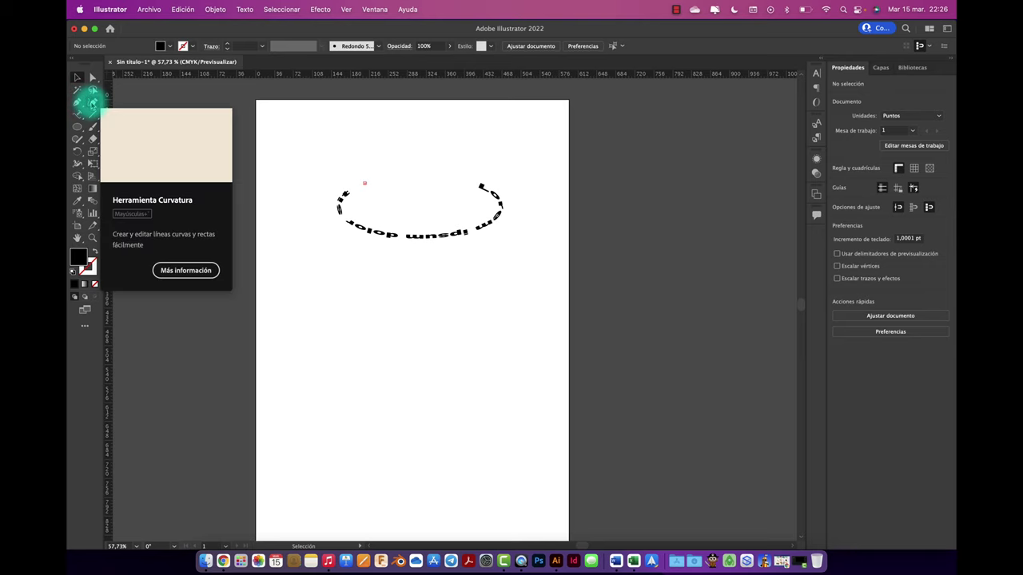
# Draw a five-point wavy curve and give it a dark stroke with no fill.
pyautogui.click(93, 102)
pyautogui.click(284, 365)
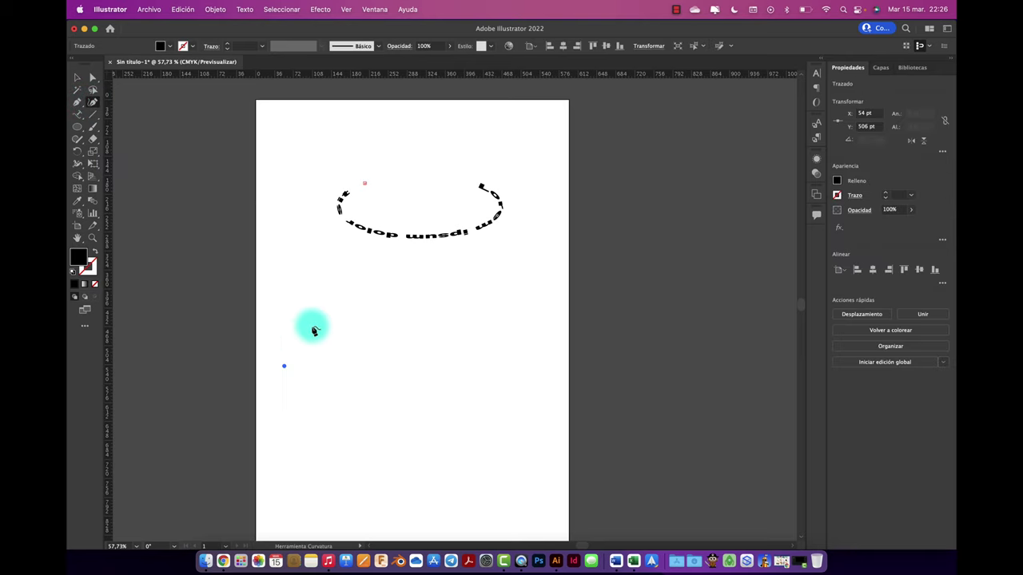
pyautogui.click(338, 302)
pyautogui.click(406, 333)
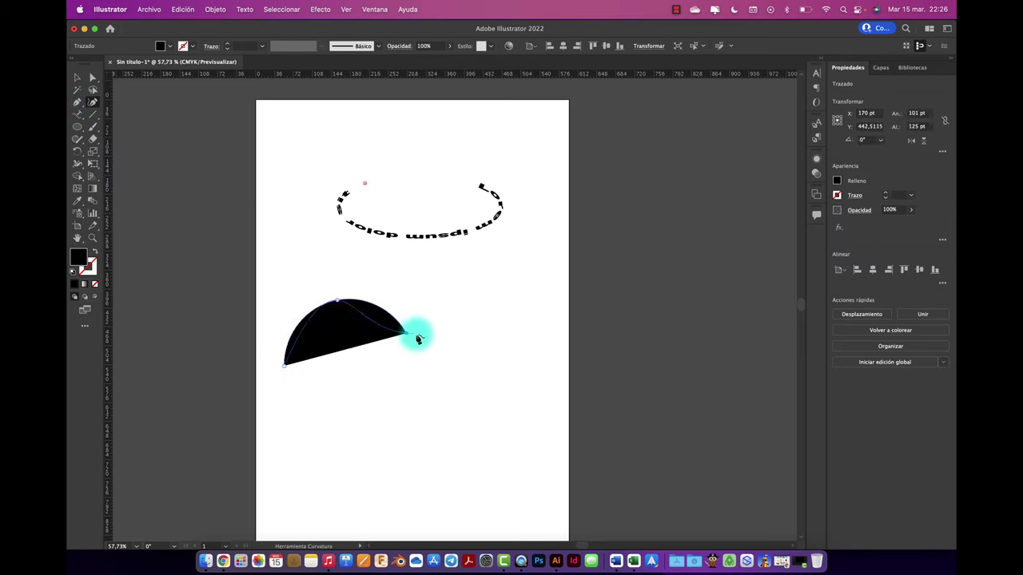
pyautogui.click(483, 347)
pyautogui.click(521, 313)
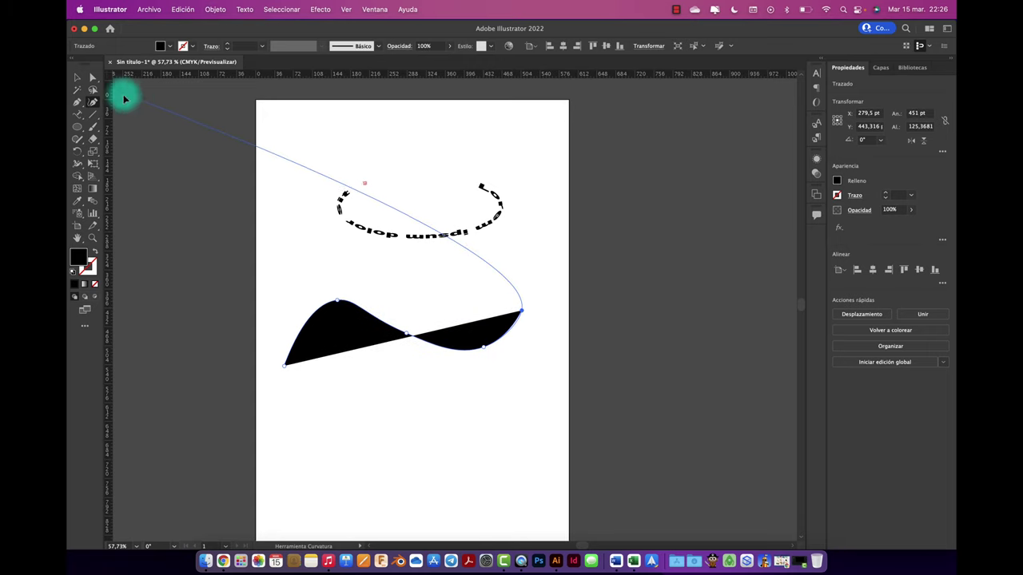
pyautogui.click(86, 80)
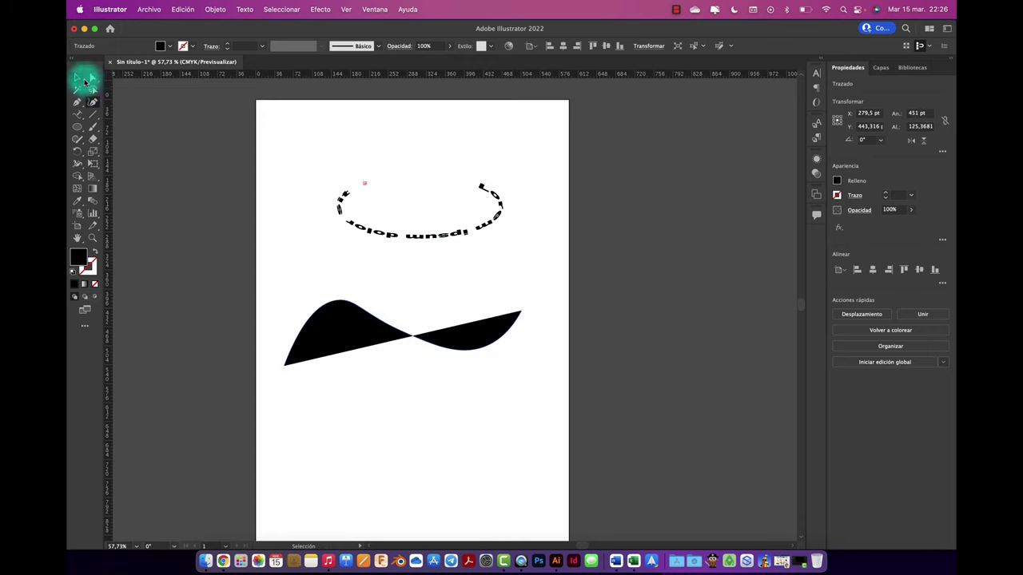
pyautogui.click(95, 254)
pyautogui.click(220, 279)
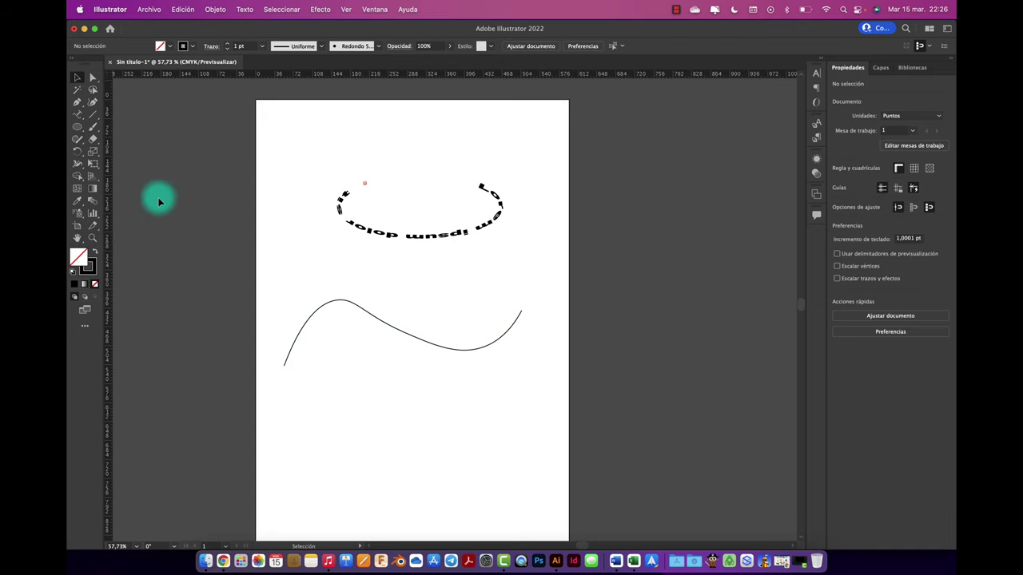
# Run vertical Lorem ipsum type along the wavy curve and reduce it to 21 pt.
pyautogui.moveTo(85, 120); pyautogui.dragTo(152, 151)
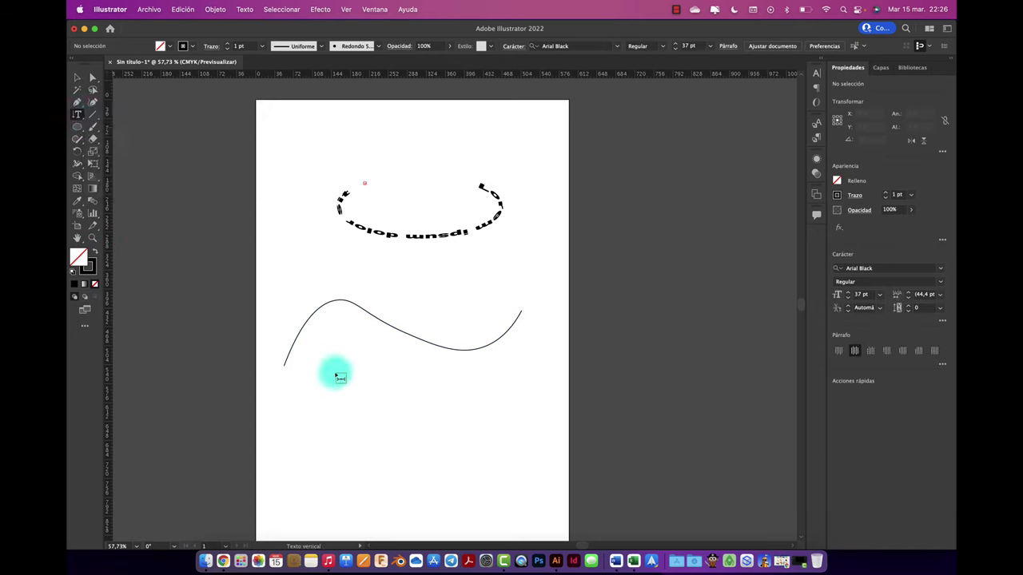
pyautogui.click(289, 357)
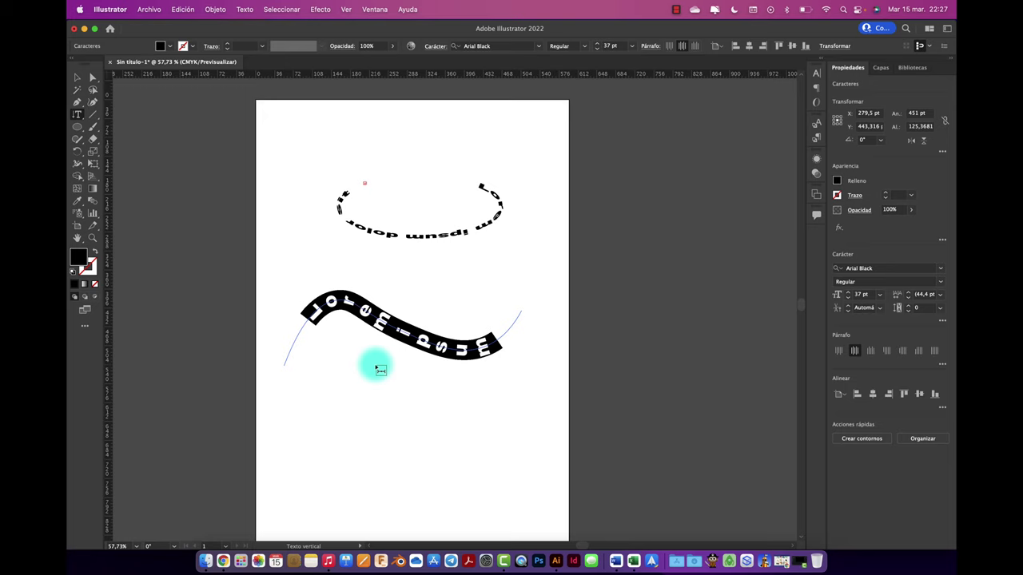
pyautogui.scroll(-2, 372, 336)
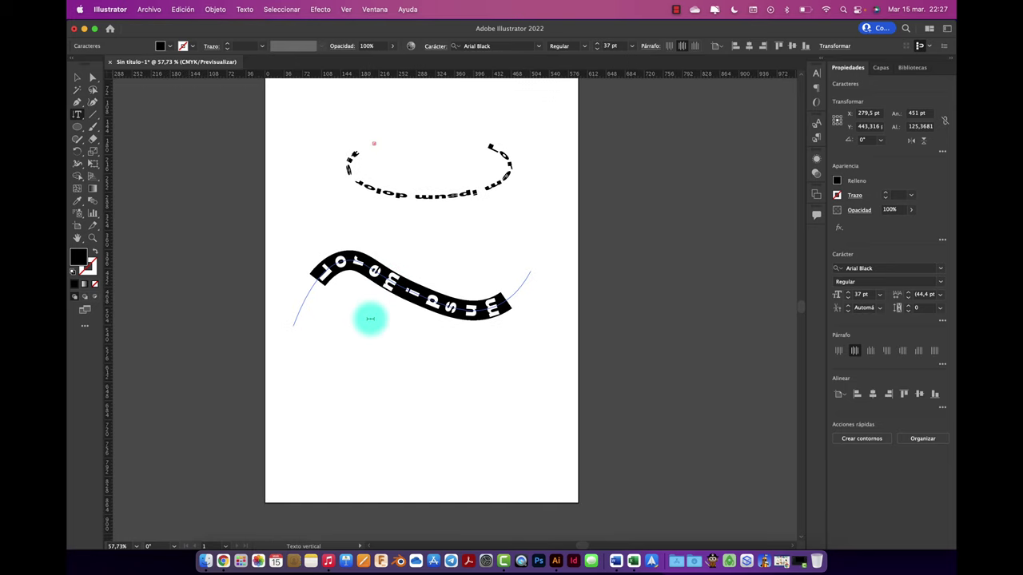
pyautogui.click(598, 49)
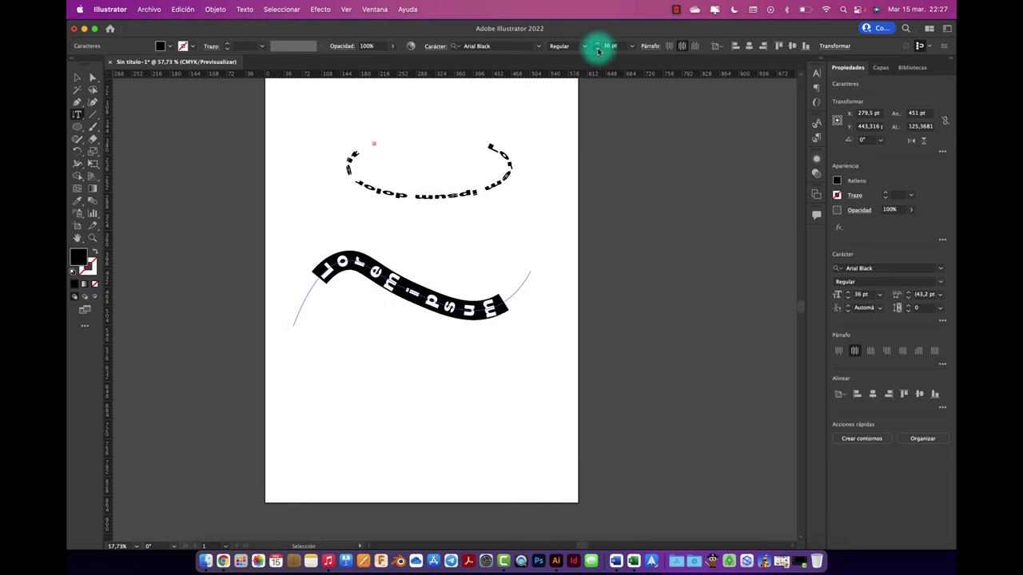
pyautogui.click(598, 49)
pyautogui.click(598, 48)
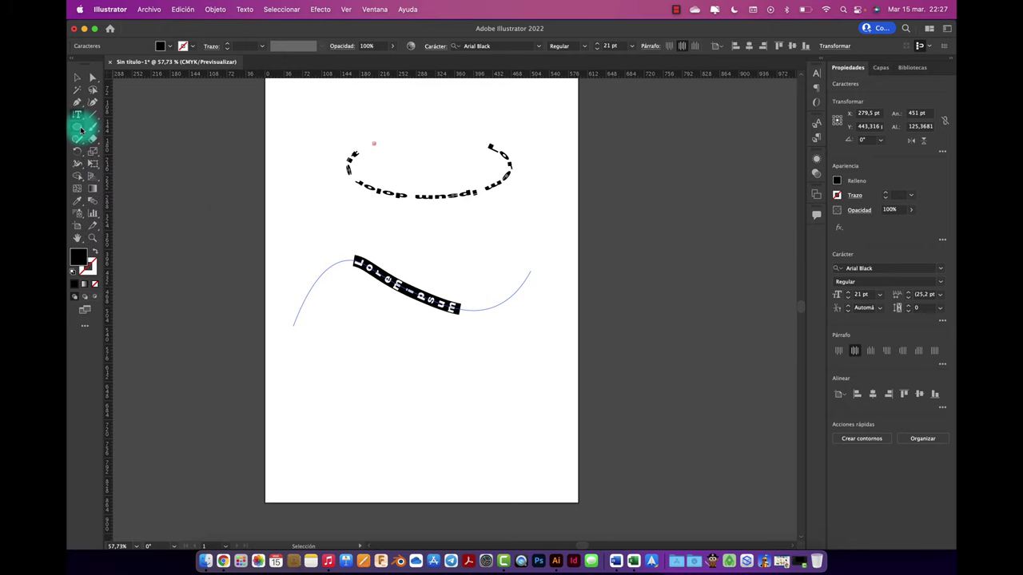
pyautogui.moveTo(80, 130)
pyautogui.mouseDown()
pyautogui.moveTo(112, 127)
pyautogui.moveTo(80, 134)
pyautogui.mouseUp()
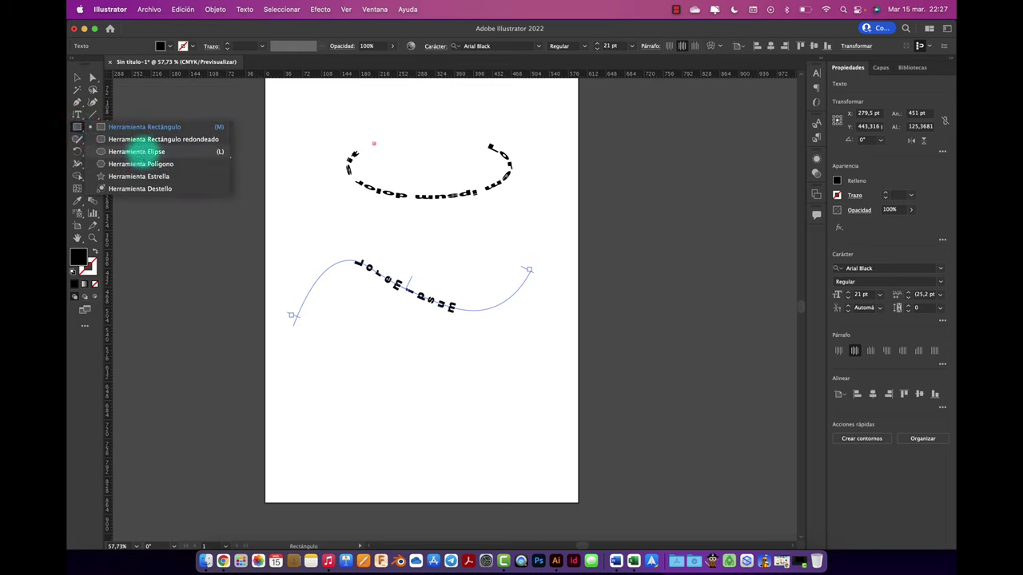
# Draw a wide outlined ellipse near the artboard bottom and fill it with Lorem ipsum area text.
pyautogui.moveTo(80, 134); pyautogui.dragTo(136, 151)
pyautogui.moveTo(330, 365); pyautogui.dragTo(523, 464)
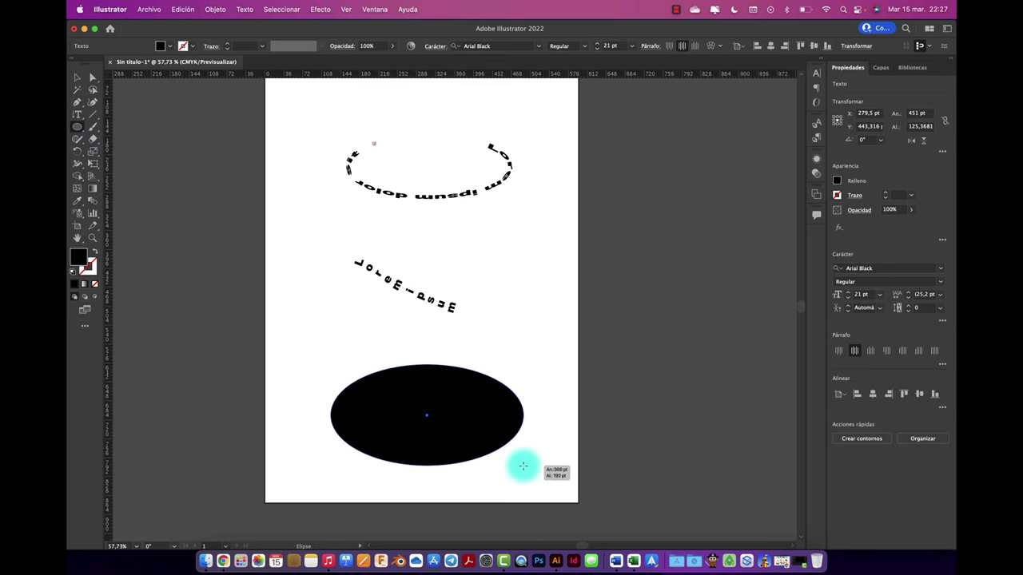
pyautogui.click(95, 252)
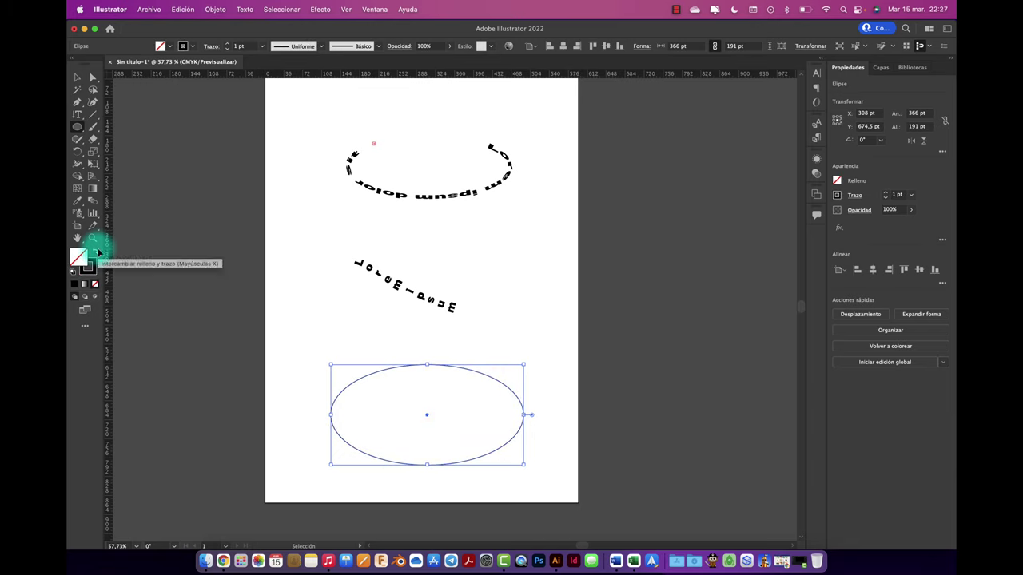
pyautogui.moveTo(85, 121); pyautogui.dragTo(131, 130)
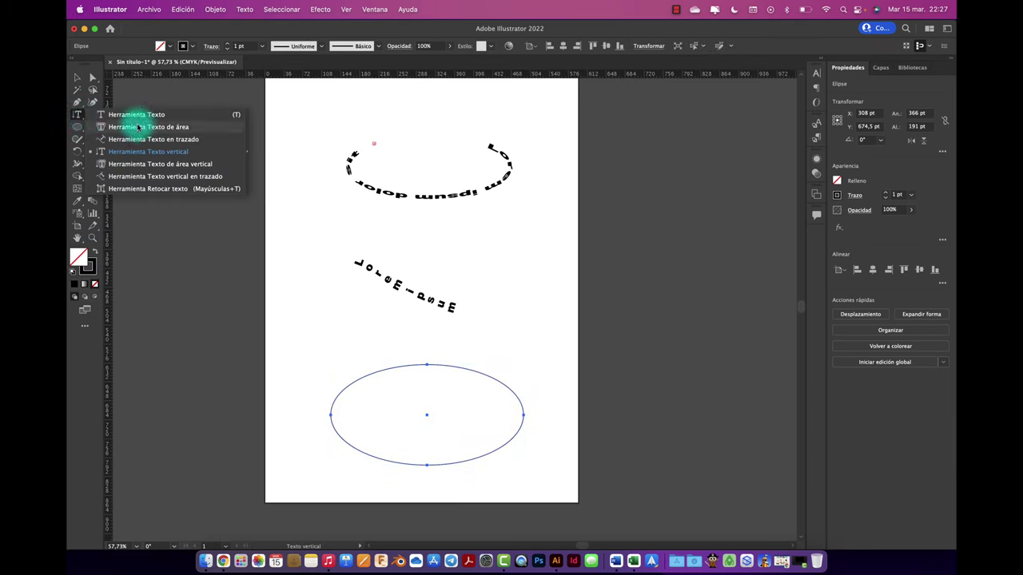
pyautogui.moveTo(131, 129); pyautogui.dragTo(144, 127)
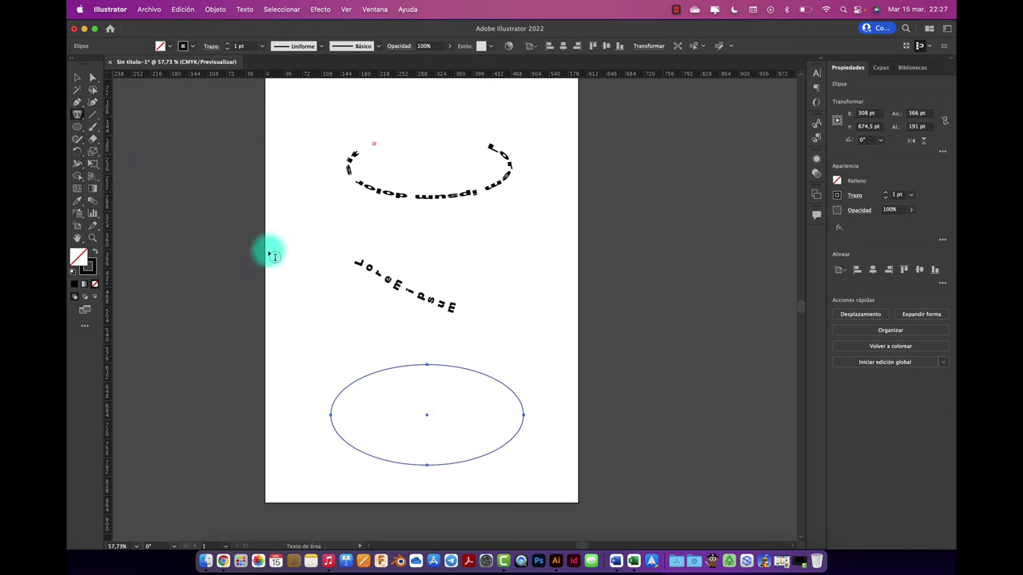
pyautogui.click(385, 377)
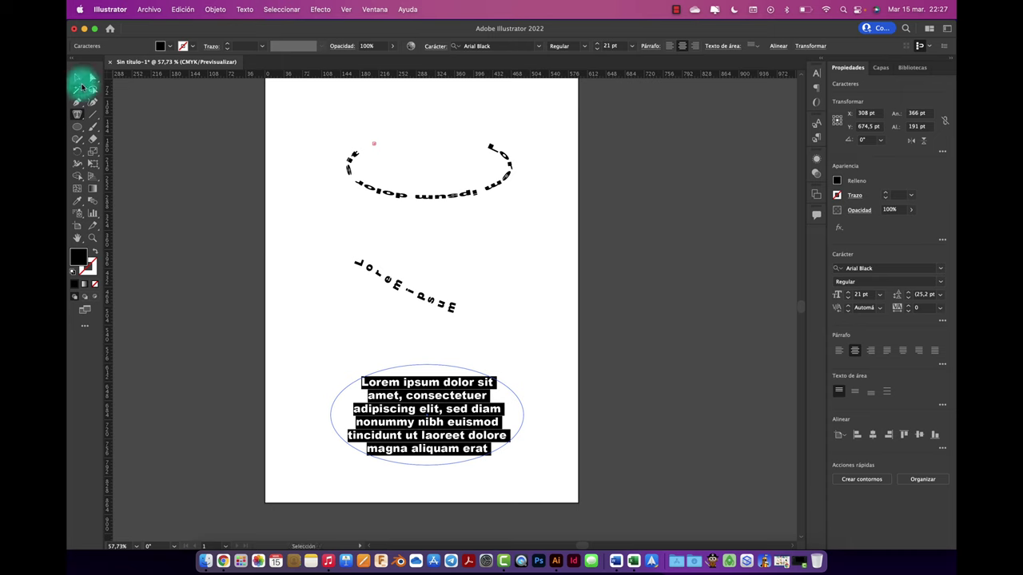
# Narrow the text ellipse, move it to the artboard top, and shift the curved ellipse text down-right.
pyautogui.click(77, 77)
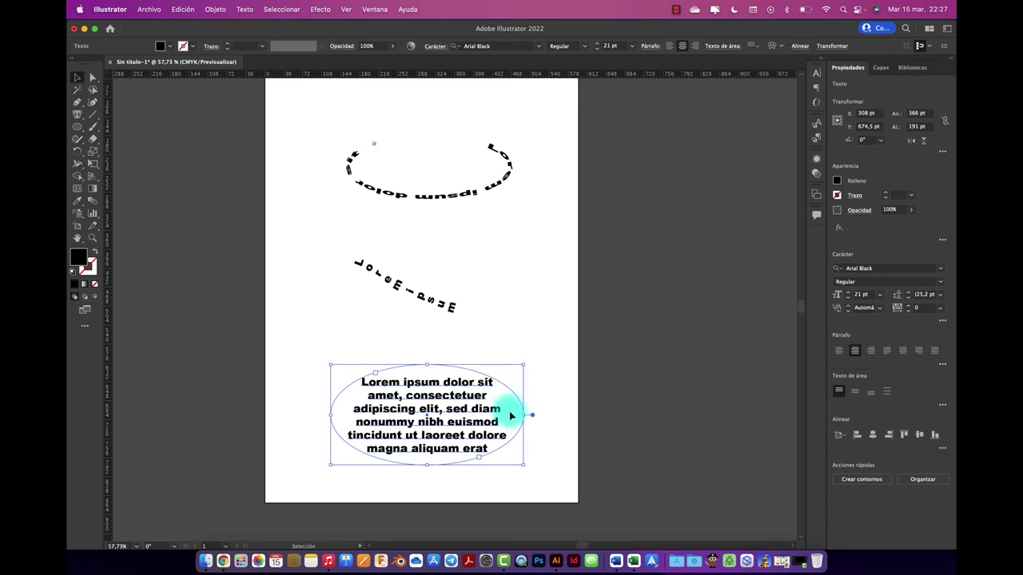
pyautogui.moveTo(523, 415)
pyautogui.mouseDown()
pyautogui.moveTo(472, 415)
pyautogui.moveTo(533, 408)
pyautogui.moveTo(453, 372)
pyautogui.mouseUp()
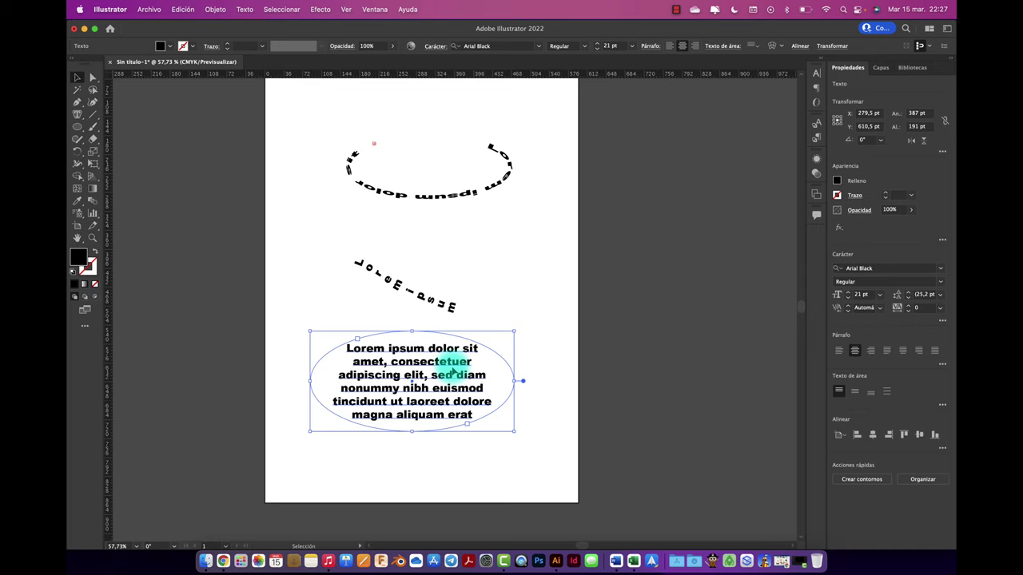
pyautogui.moveTo(453, 372); pyautogui.dragTo(419, 192)
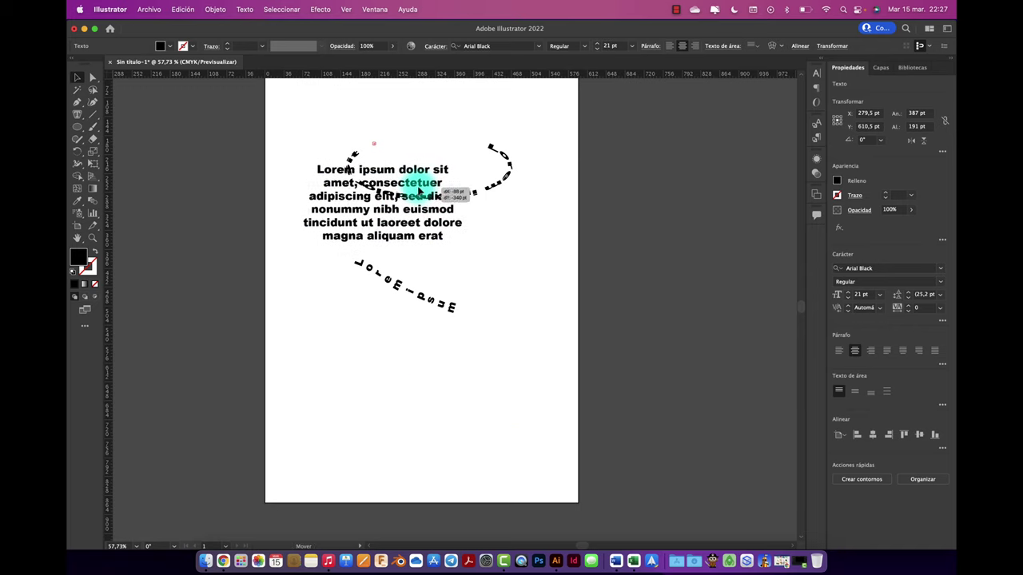
pyautogui.moveTo(419, 191); pyautogui.dragTo(390, 123)
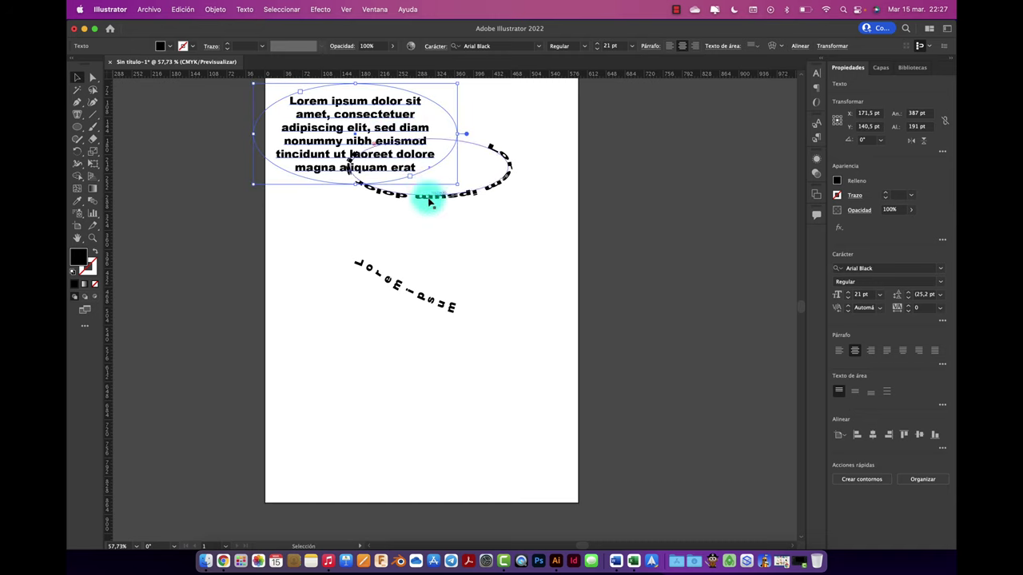
pyautogui.moveTo(428, 202); pyautogui.dragTo(448, 238)
# Place a vertical Lorem ipsum column with the Vertical Type tool just below the wavy curve text.
pyautogui.moveTo(404, 287); pyautogui.dragTo(401, 259)
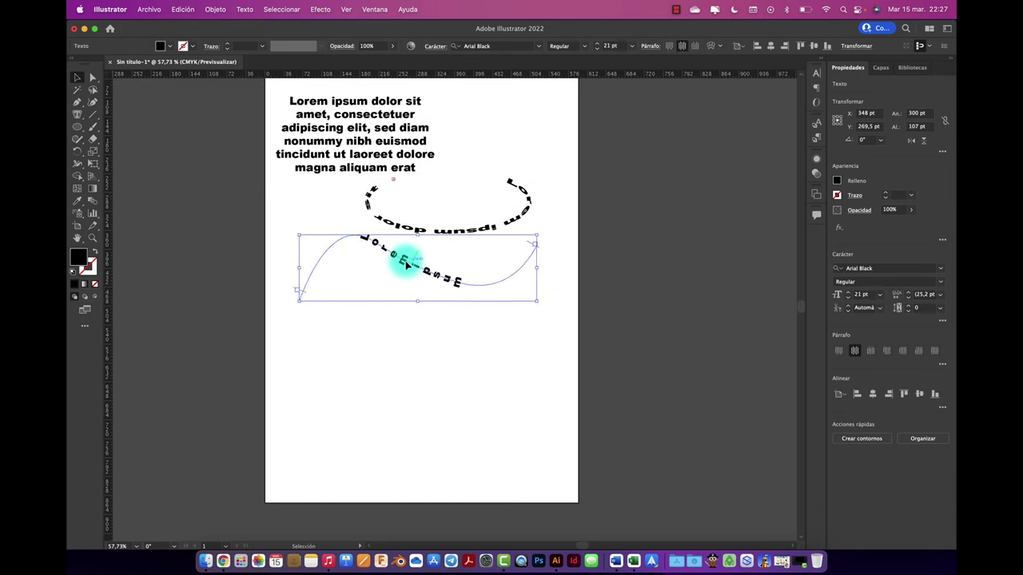
pyautogui.click(77, 116)
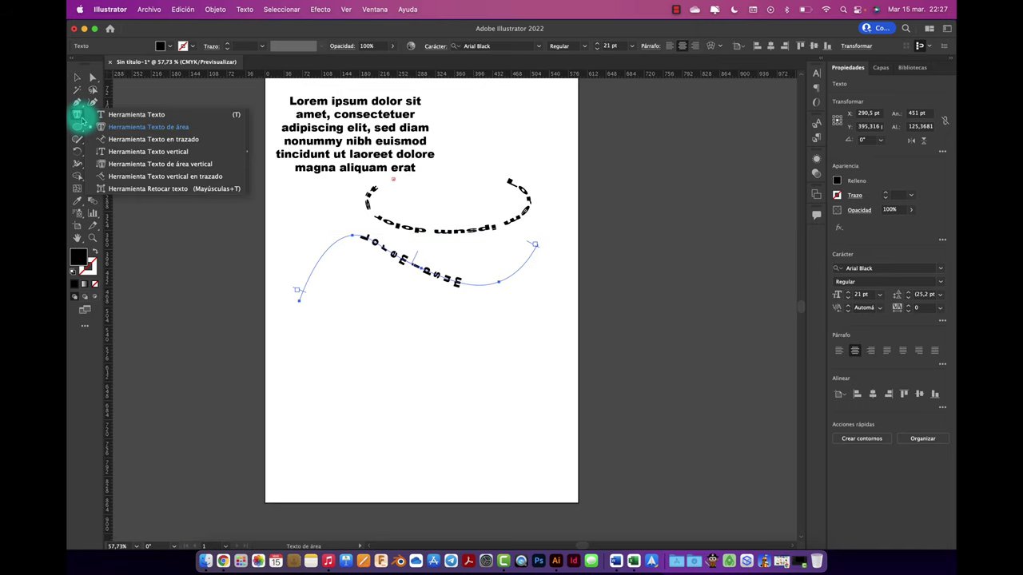
pyautogui.moveTo(82, 120)
pyautogui.mouseDown()
pyautogui.moveTo(138, 180)
pyautogui.moveTo(150, 157)
pyautogui.mouseUp()
pyautogui.click(356, 337)
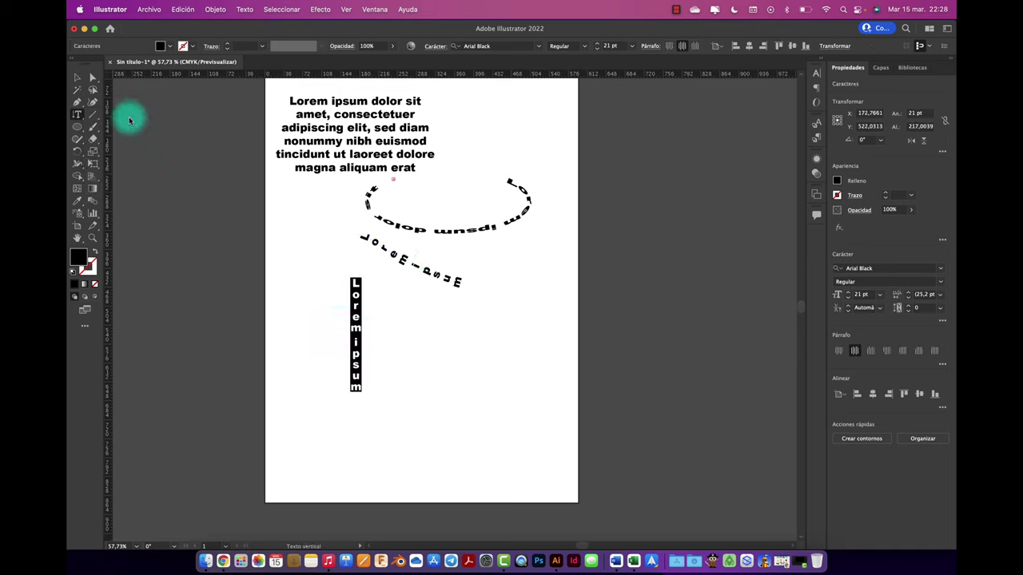
# Enlarge the vertical text to about 61 pt, try a 30° rotation, then undo it back to 0°.
pyautogui.click(78, 77)
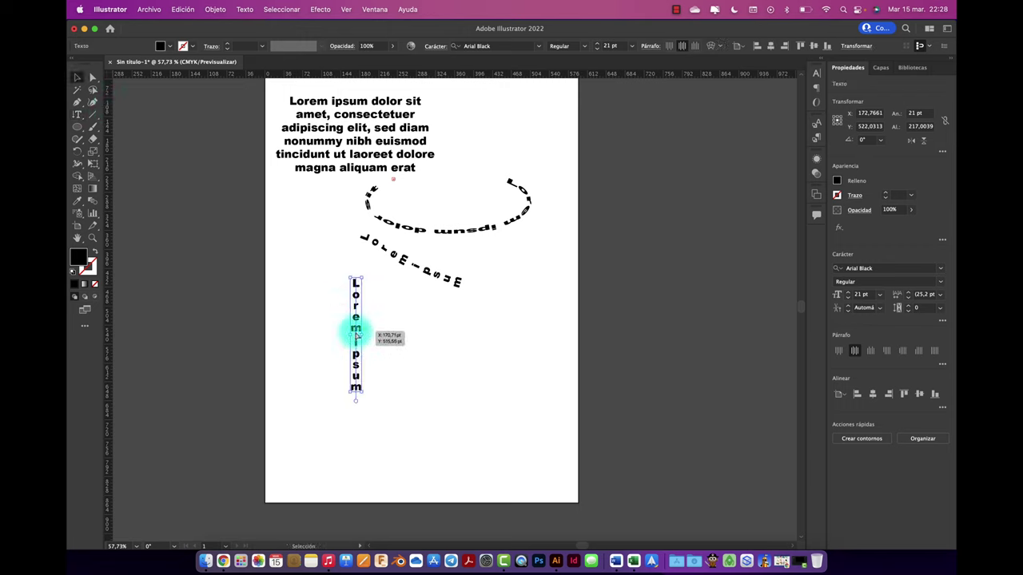
pyautogui.moveTo(356, 400); pyautogui.dragTo(372, 448)
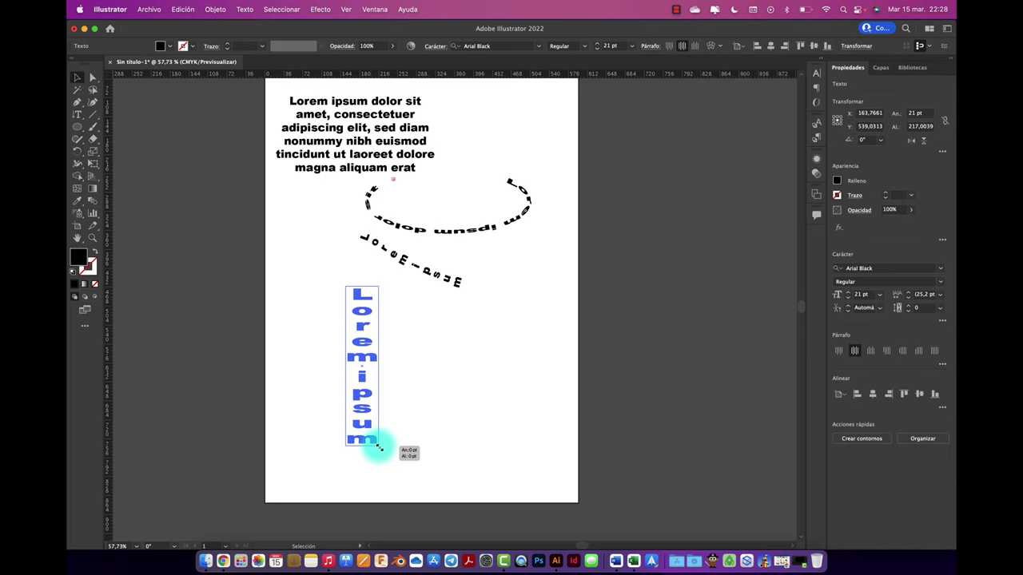
pyautogui.moveTo(371, 447); pyautogui.dragTo(373, 449)
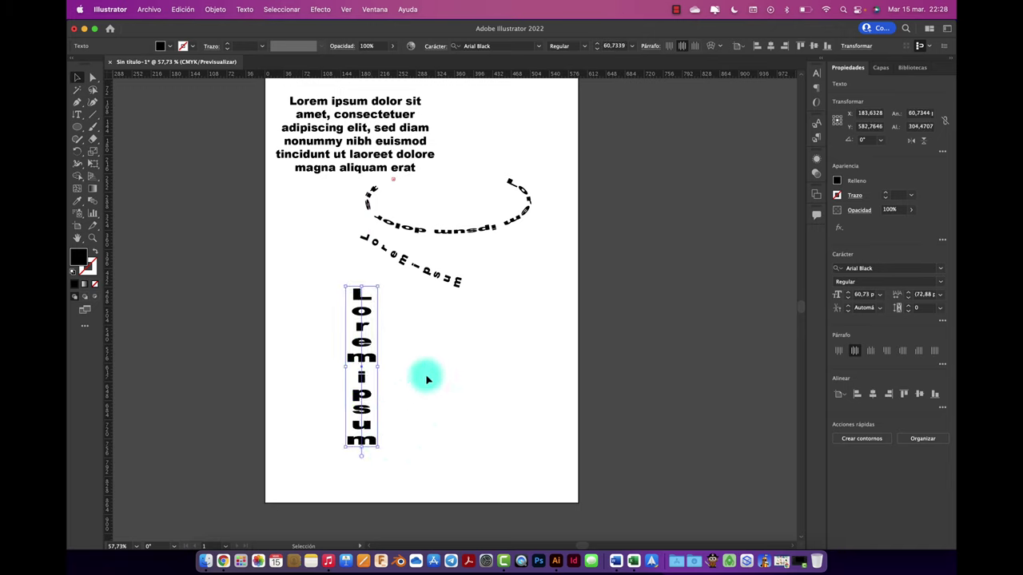
pyautogui.click(869, 139)
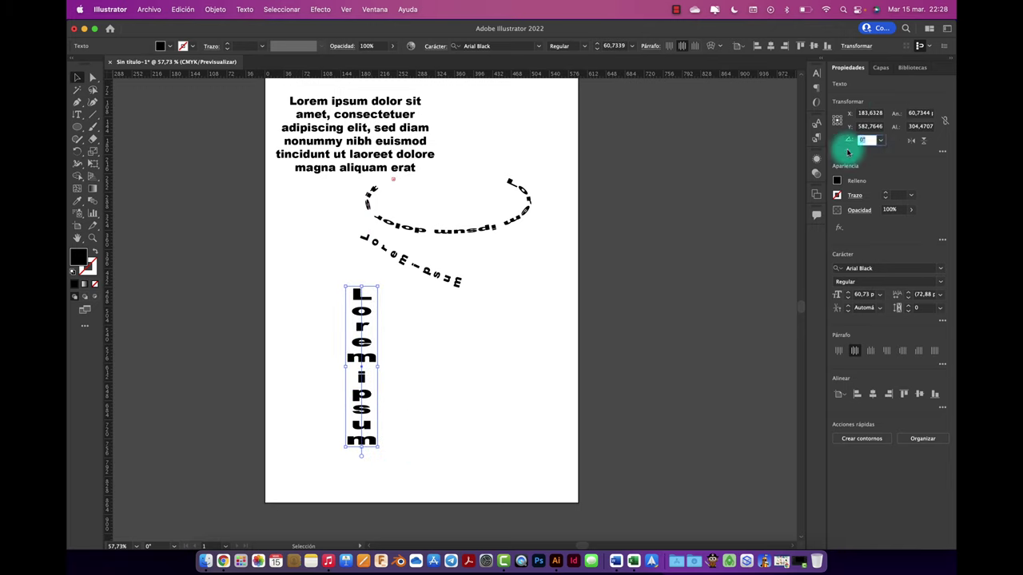
pyautogui.write('30')
pyautogui.press('Return')
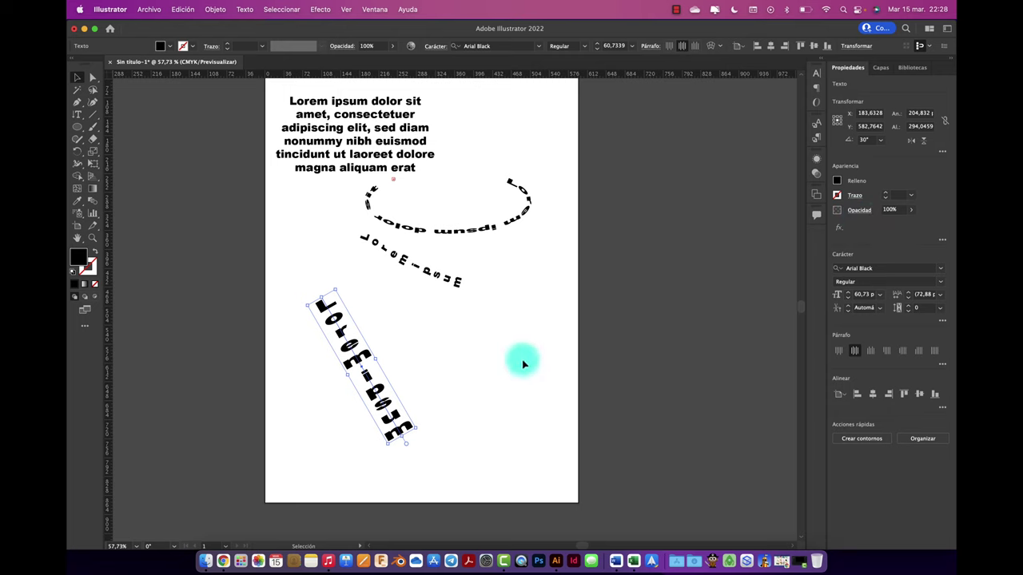
pyautogui.press('super+z')
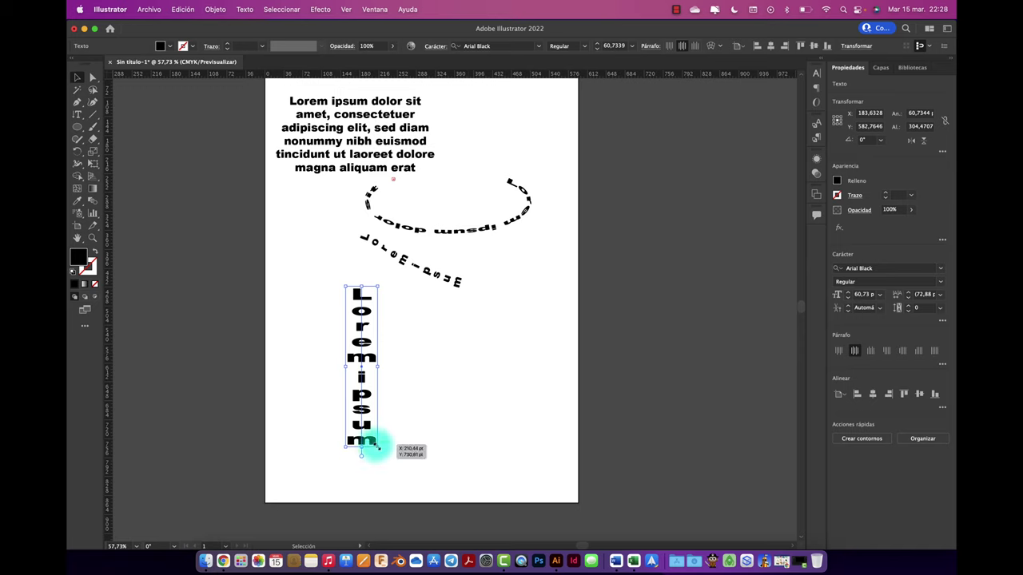
# Make the vertical text taller, move it left under the paragraph, and put the curved-path text top right.
pyautogui.moveTo(379, 449); pyautogui.dragTo(372, 480)
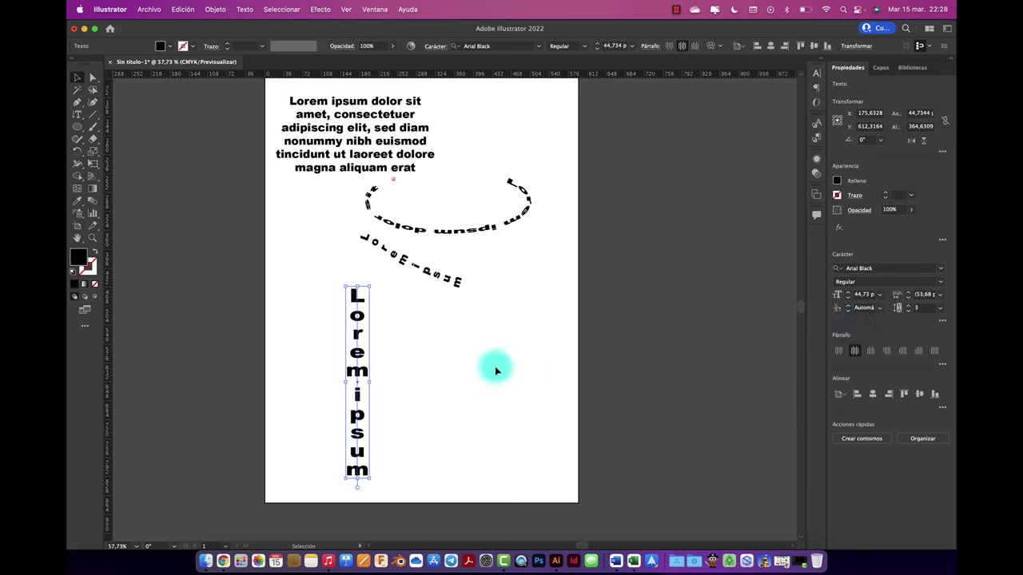
pyautogui.moveTo(363, 374)
pyautogui.mouseDown()
pyautogui.moveTo(323, 315)
pyautogui.moveTo(325, 297)
pyautogui.moveTo(300, 274)
pyautogui.mouseUp()
pyautogui.scroll(3, 390, 300)
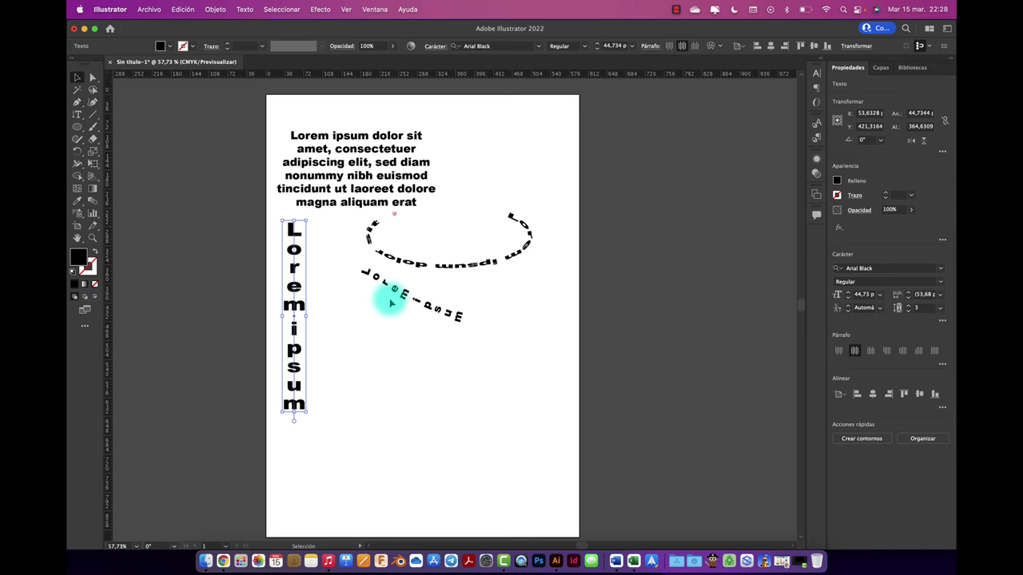
pyautogui.click(386, 332)
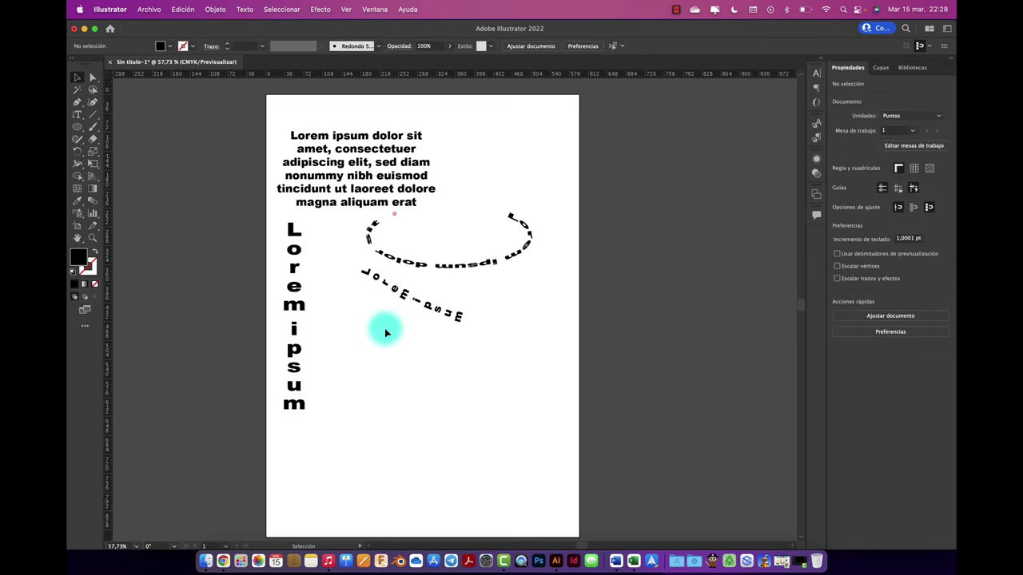
pyautogui.moveTo(384, 332); pyautogui.dragTo(530, 175)
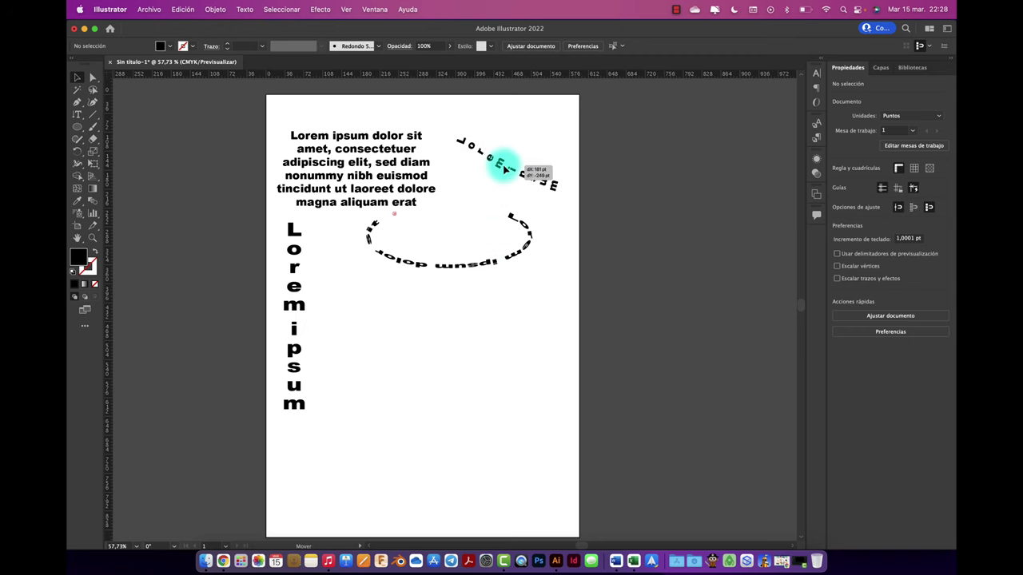
pyautogui.scroll(-2, 436, 339)
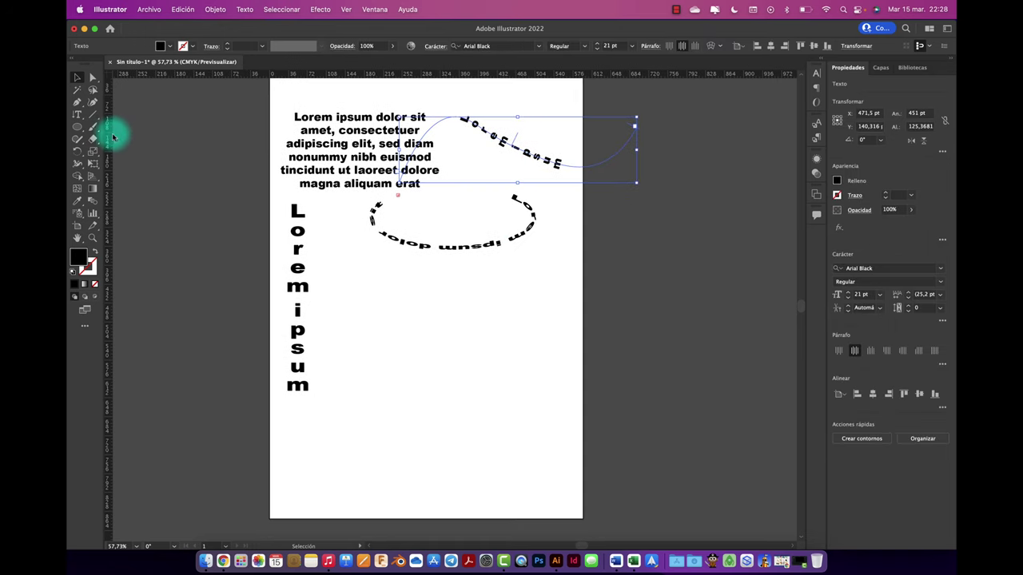
pyautogui.click(80, 119)
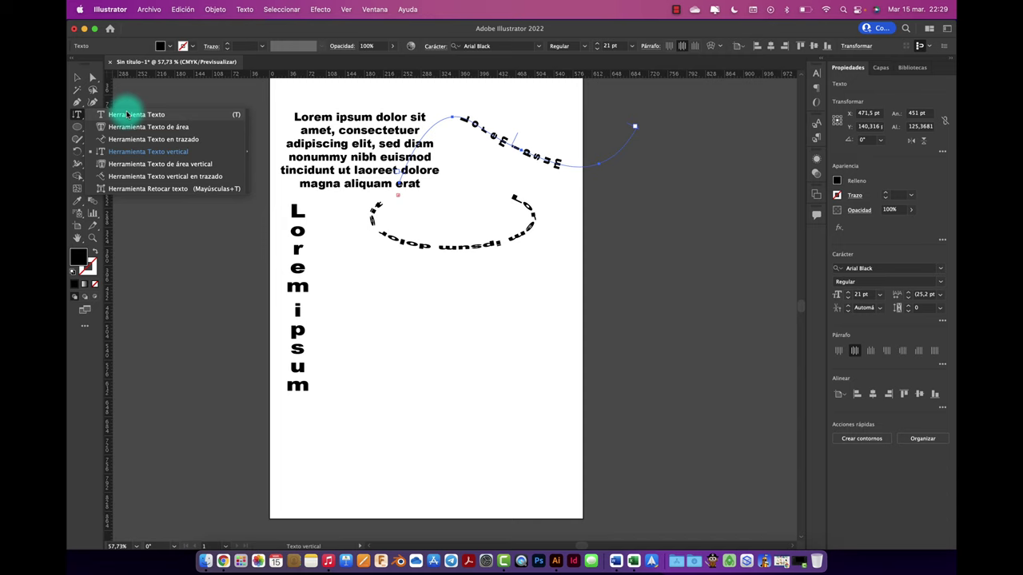
pyautogui.click(128, 114)
# Create a text area in the lower middle of the page reading '2022' at 100 pt.
pyautogui.moveTo(357, 309)
pyautogui.mouseDown()
pyautogui.moveTo(496, 431)
pyautogui.moveTo(514, 410)
pyautogui.mouseUp()
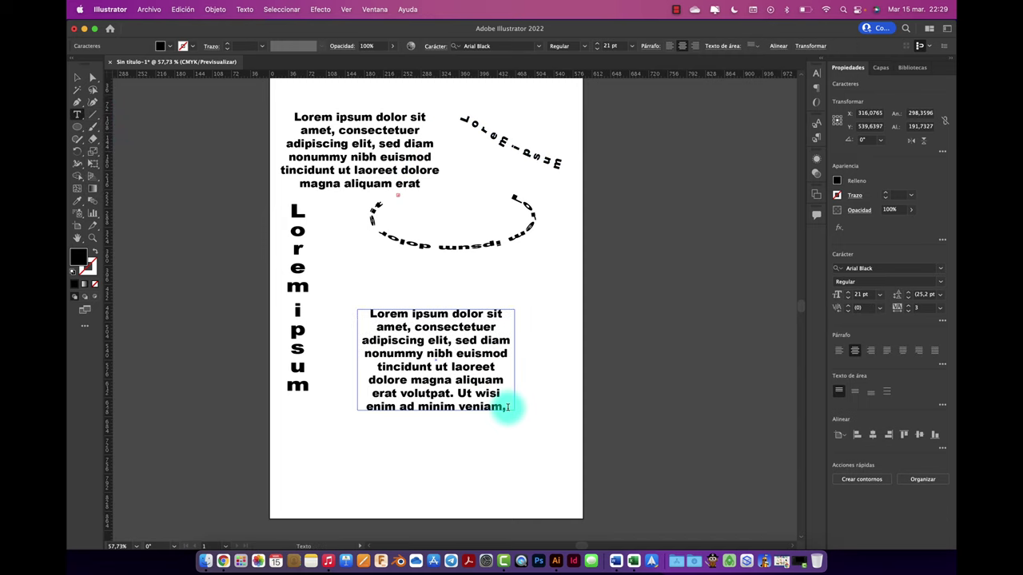
pyautogui.write('2022')
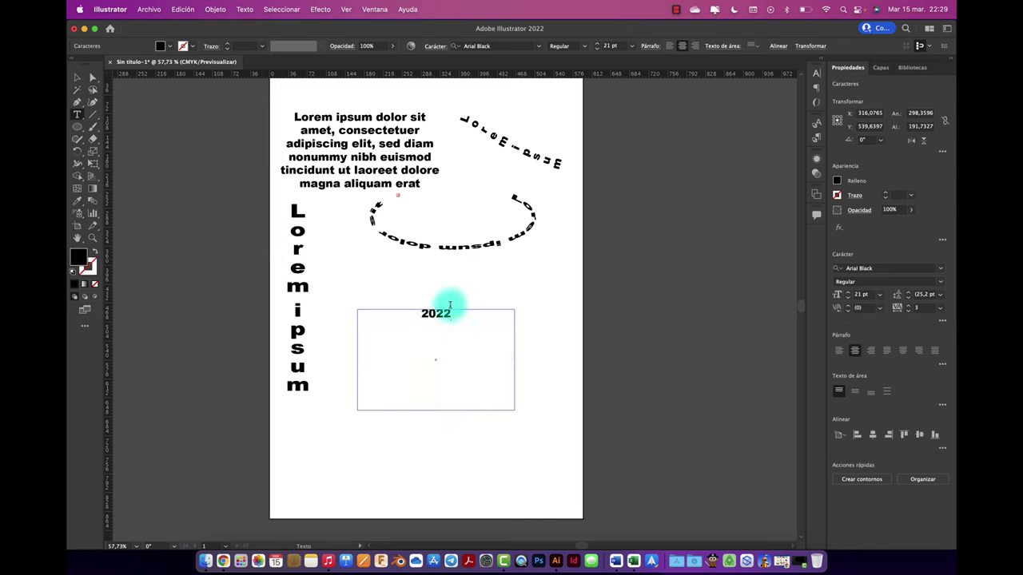
pyautogui.moveTo(452, 312); pyautogui.dragTo(364, 312)
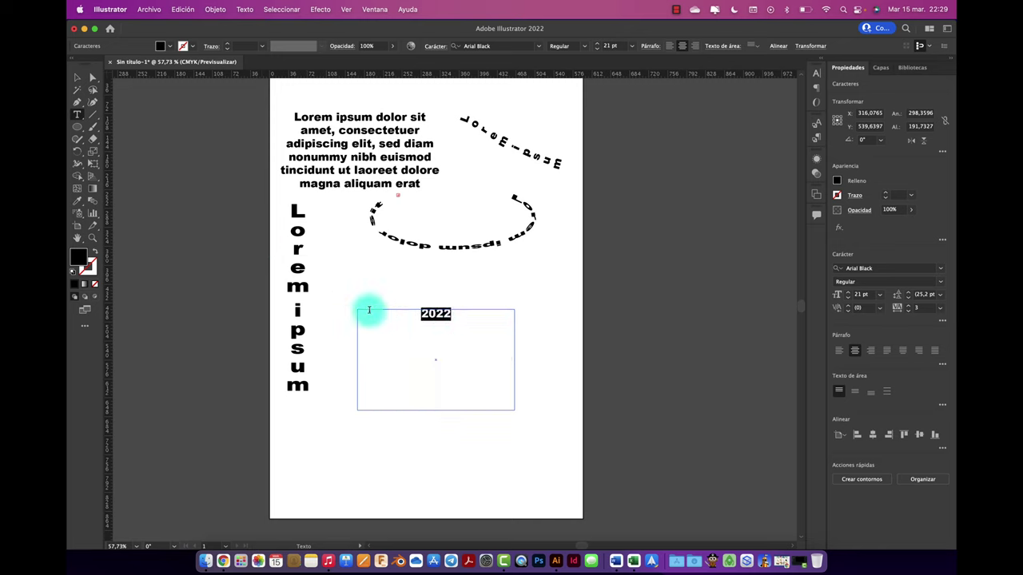
pyautogui.click(597, 44)
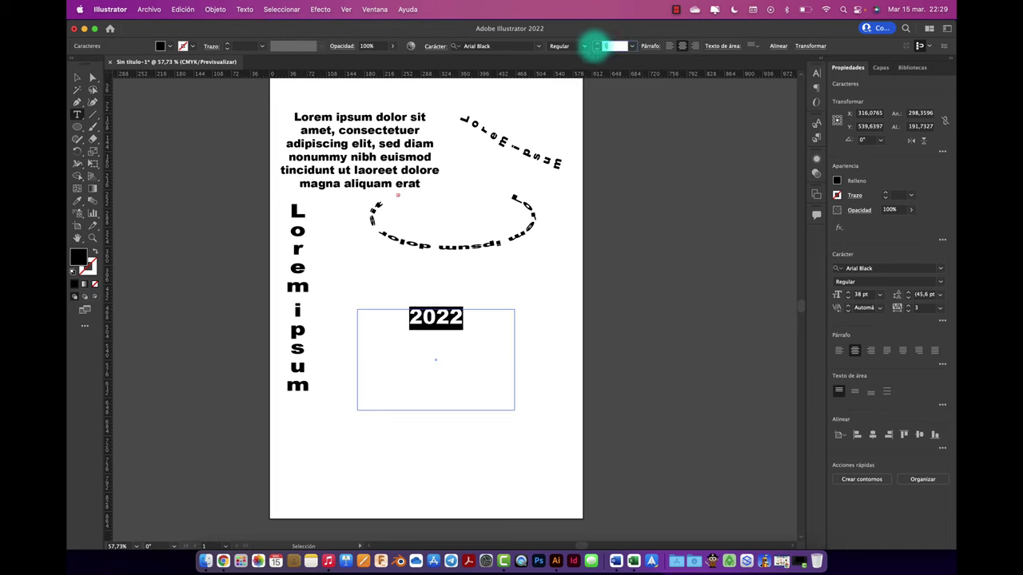
pyautogui.write('100')
pyautogui.press('Return')
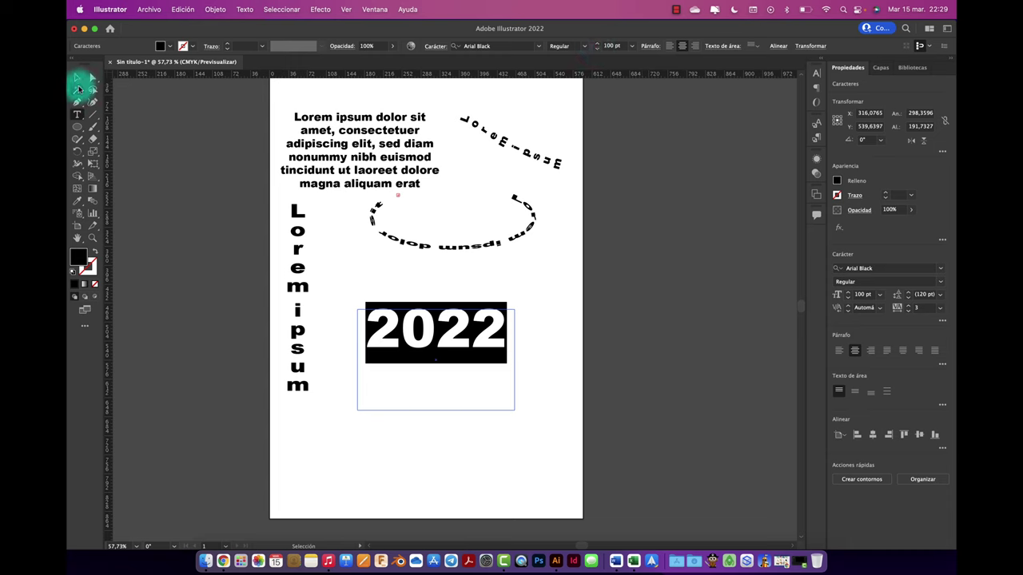
pyautogui.click(77, 89)
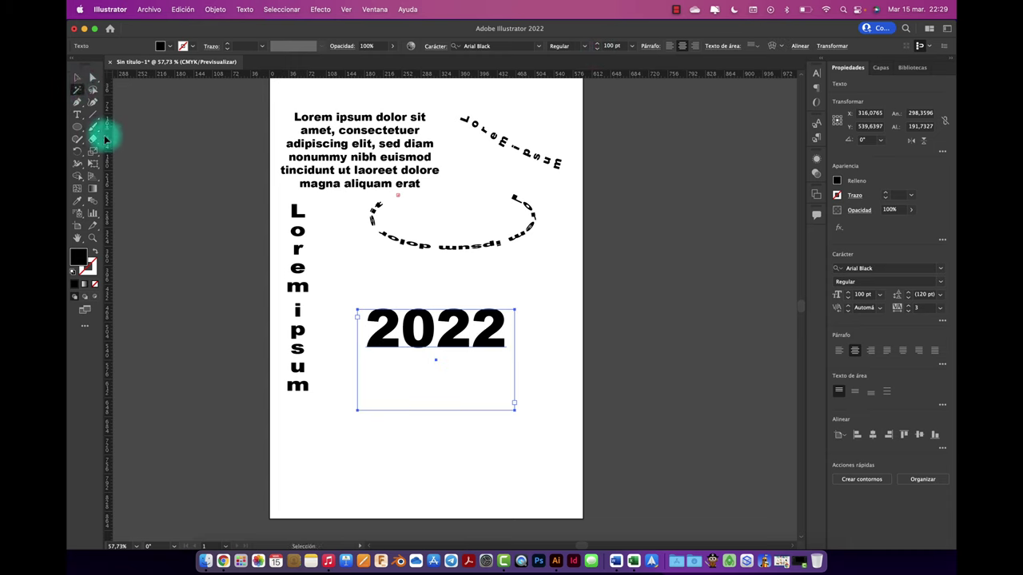
pyautogui.click(78, 76)
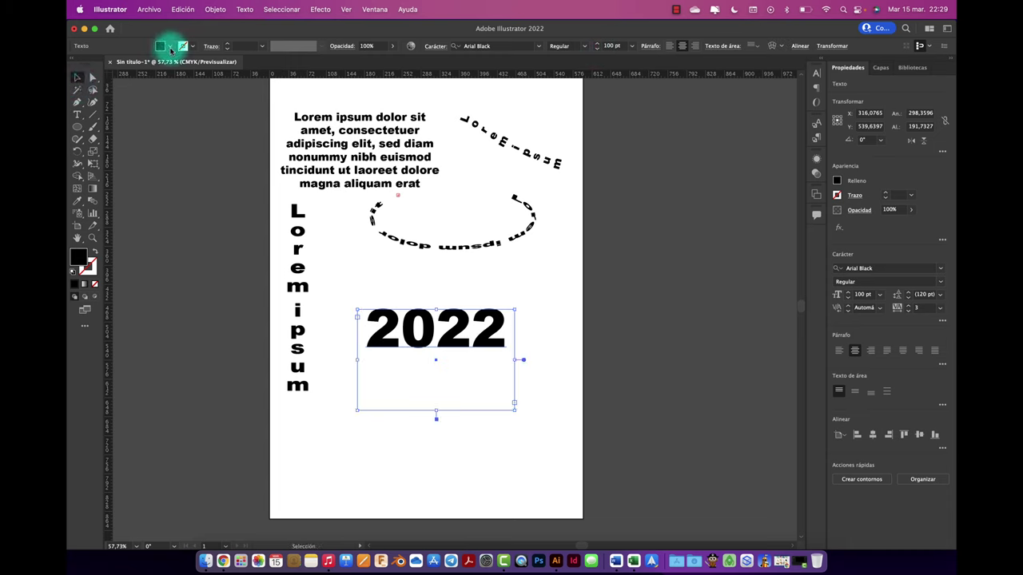
# Fill the 2022 text with magenta and drag a duplicate copy lower down.
pyautogui.click(162, 47)
pyautogui.click(137, 66)
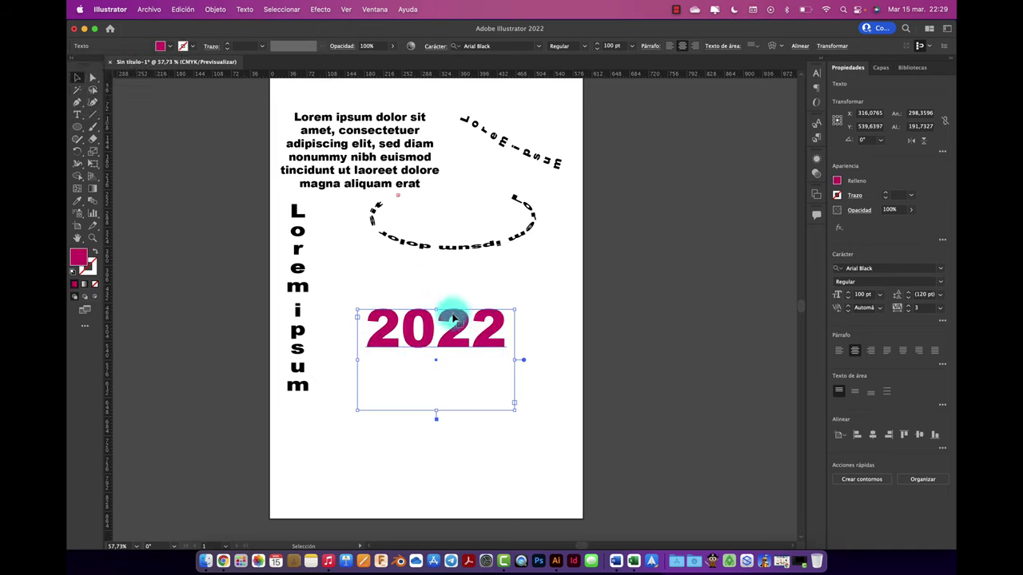
pyautogui.moveTo(452, 320); pyautogui.dragTo(480, 412)
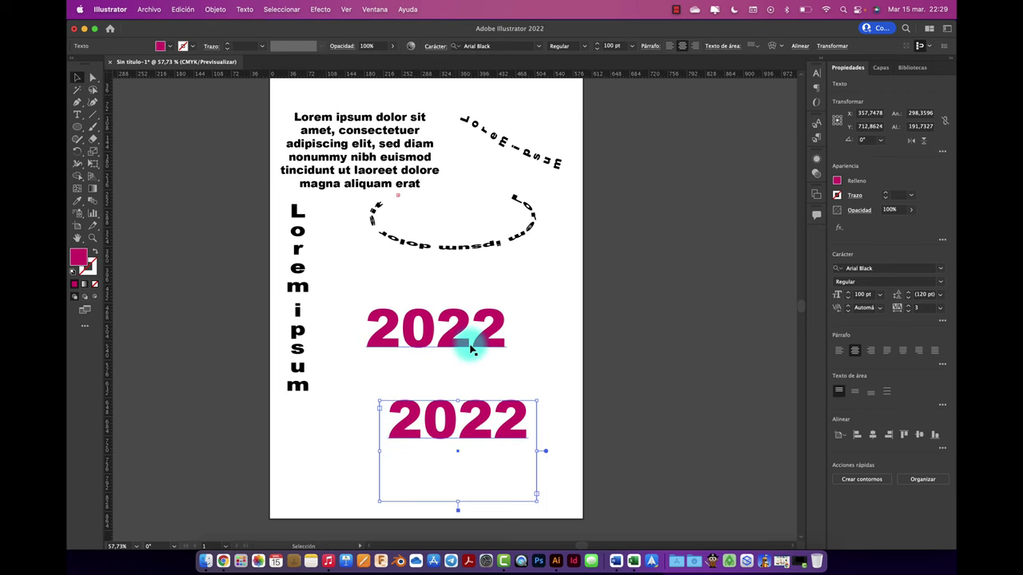
pyautogui.scroll(2, 469, 338)
pyautogui.scroll(-2, 444, 345)
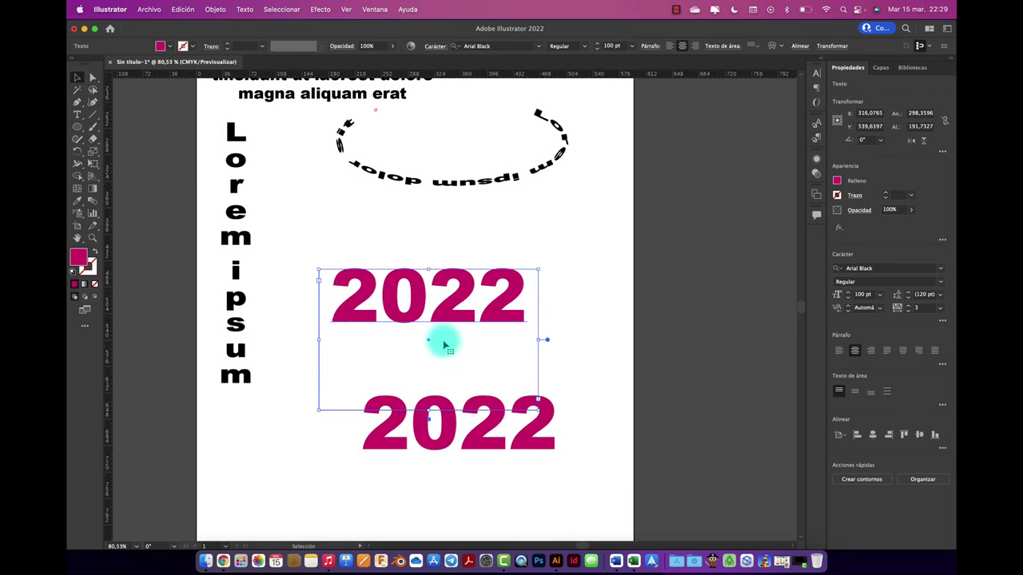
# Try selecting digits in the upper 2022, then move the copy up directly beneath it.
pyautogui.doubleClick(393, 303)
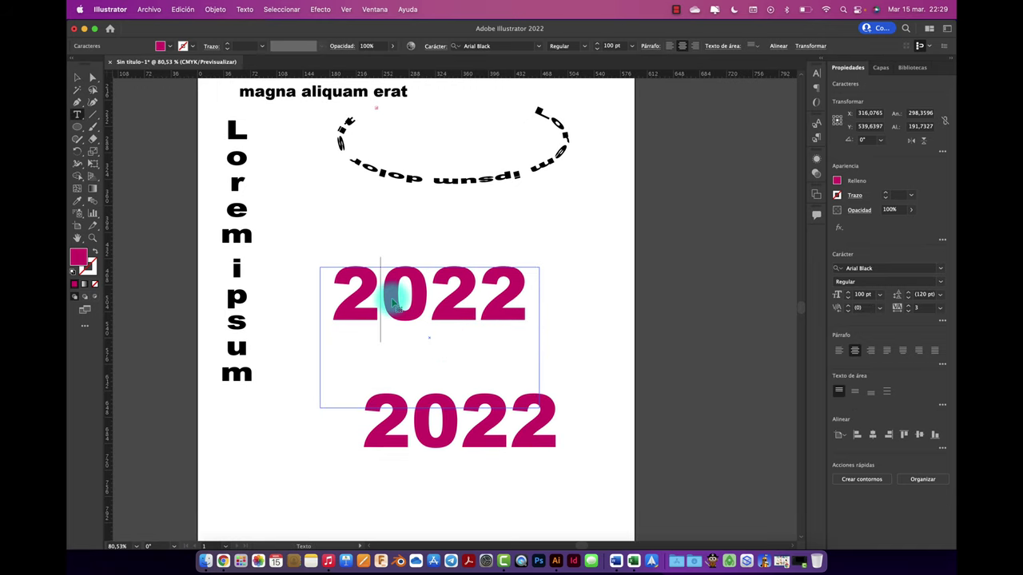
pyautogui.moveTo(384, 292); pyautogui.dragTo(416, 293)
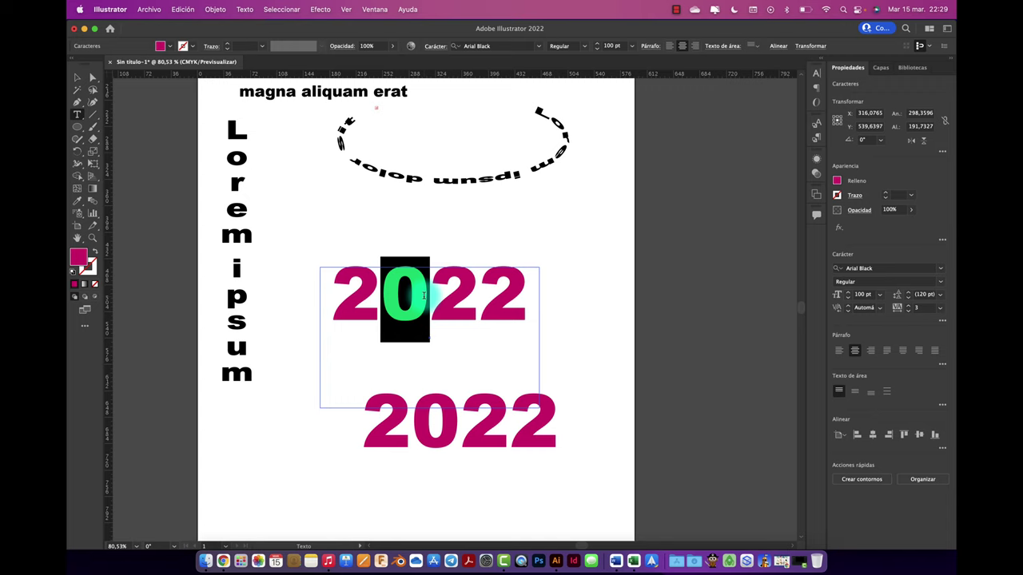
pyautogui.click(432, 275)
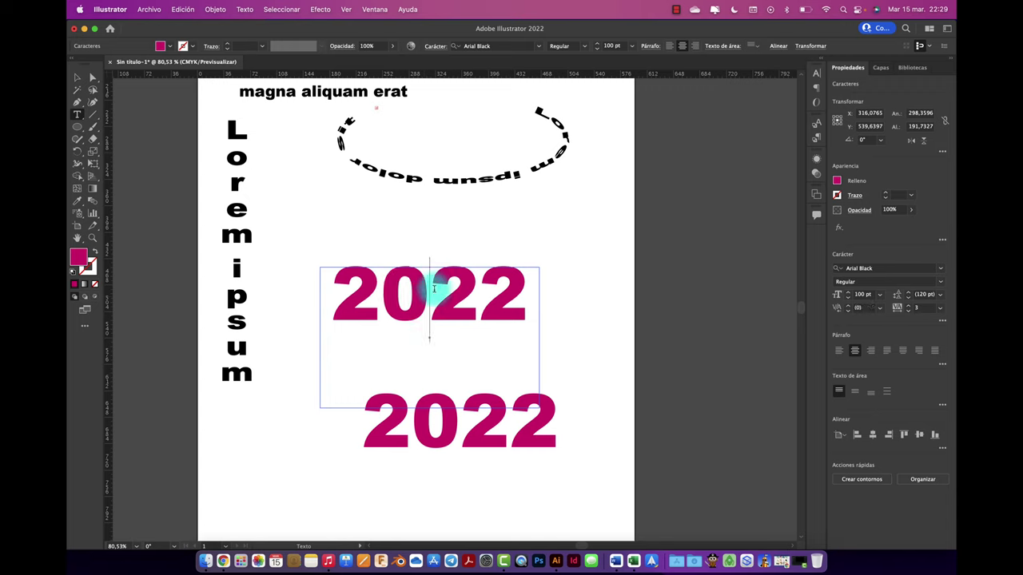
pyautogui.moveTo(529, 293); pyautogui.dragTo(496, 293)
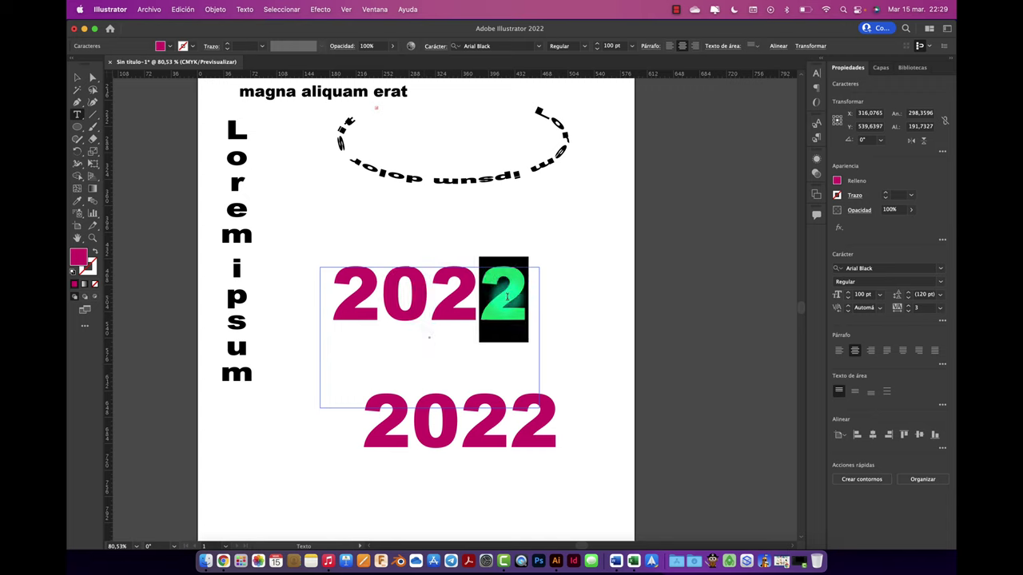
pyautogui.click(78, 78)
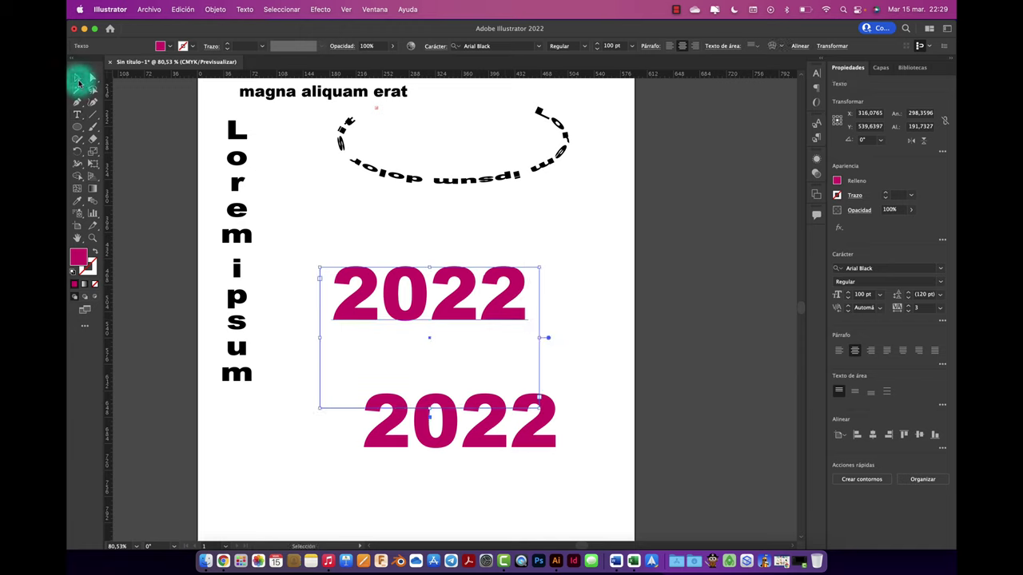
pyautogui.moveTo(433, 435)
pyautogui.mouseDown()
pyautogui.moveTo(555, 337)
pyautogui.moveTo(435, 364)
pyautogui.moveTo(400, 392)
pyautogui.mouseUp()
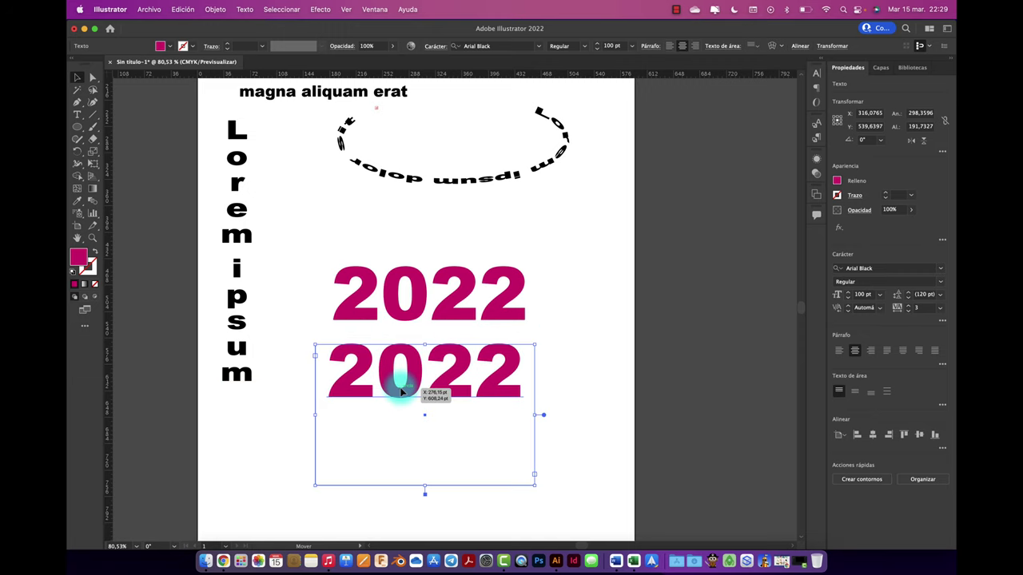
# Fill the lower 2022 copy green and move the magenta 2022 up and to the right.
pyautogui.click(162, 47)
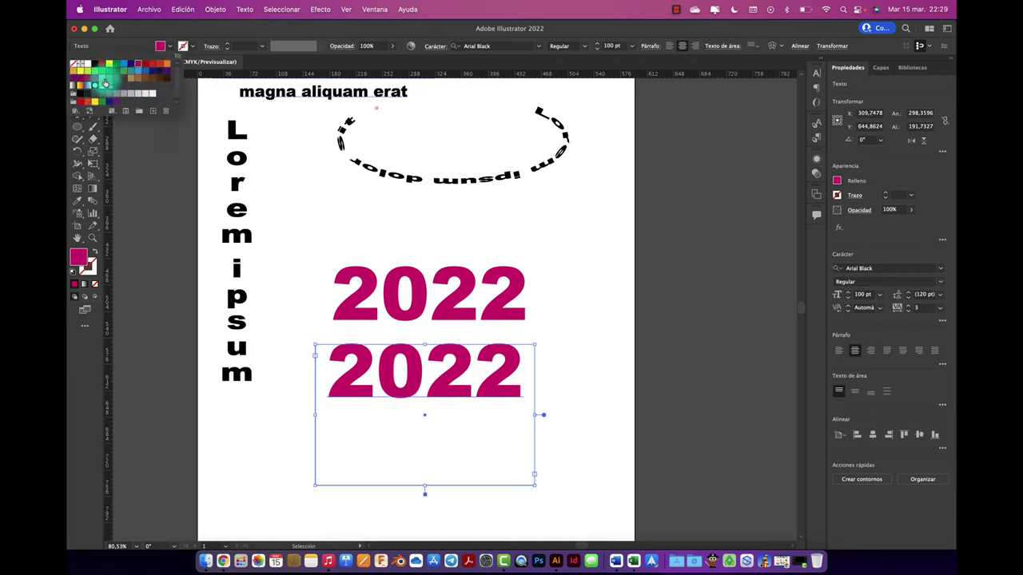
pyautogui.click(95, 72)
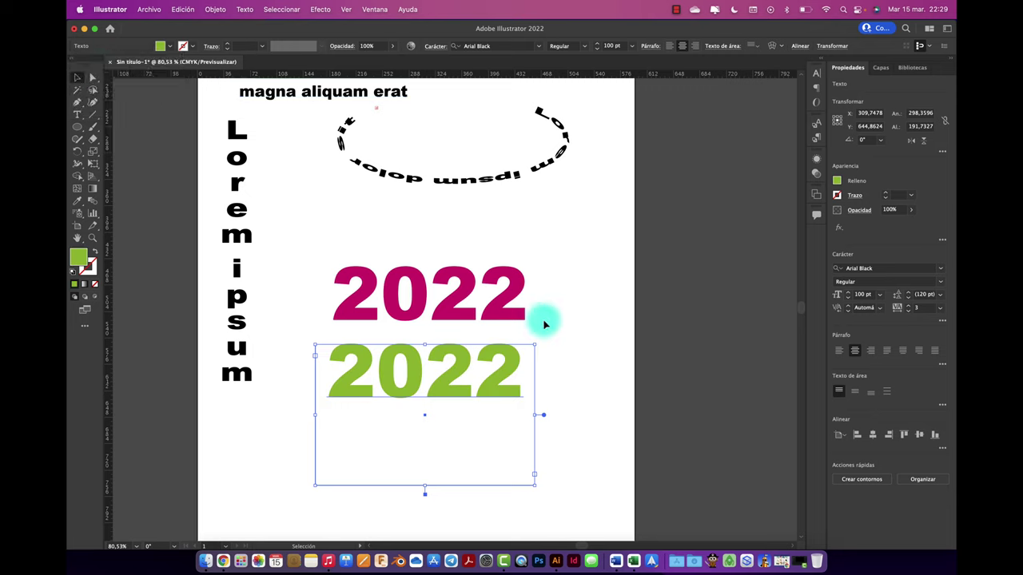
pyautogui.doubleClick(518, 315)
pyautogui.moveTo(524, 314); pyautogui.dragTo(400, 299)
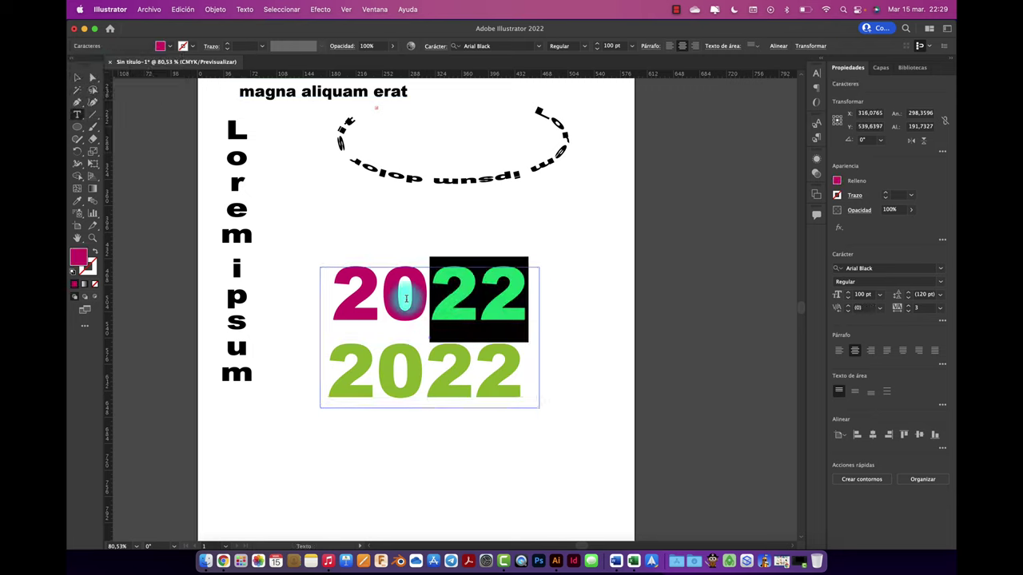
pyautogui.hotkey('shift', 'Left')
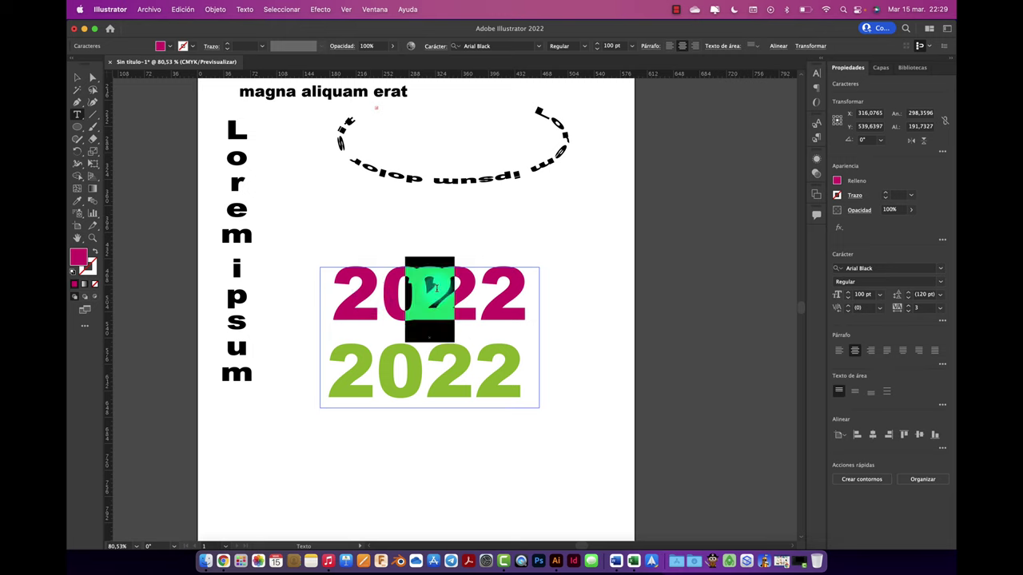
pyautogui.press('Left')
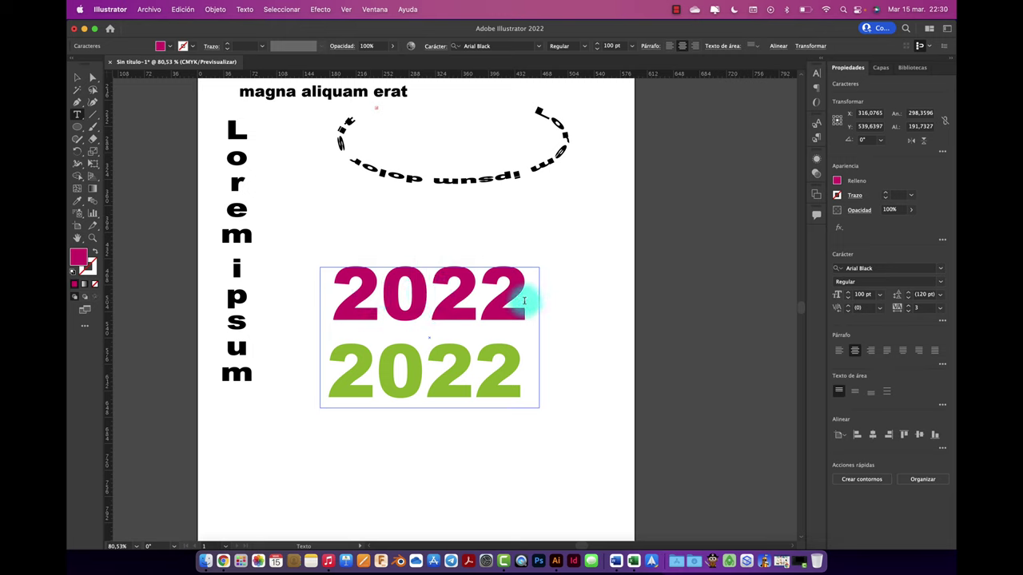
pyautogui.scroll(-3, 434, 359)
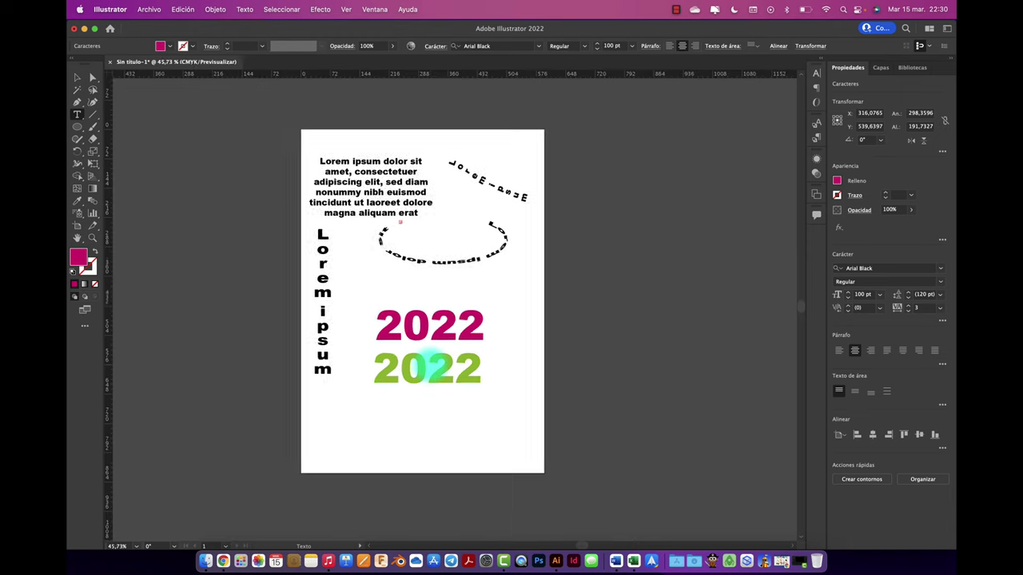
pyautogui.click(77, 77)
pyautogui.moveTo(446, 328)
pyautogui.mouseDown()
pyautogui.moveTo(458, 306)
pyautogui.moveTo(525, 302)
pyautogui.mouseUp()
# Delete digits so each text is a single 2, and overlap the green 2 slightly down-right of the magenta.
pyautogui.doubleClick(452, 302)
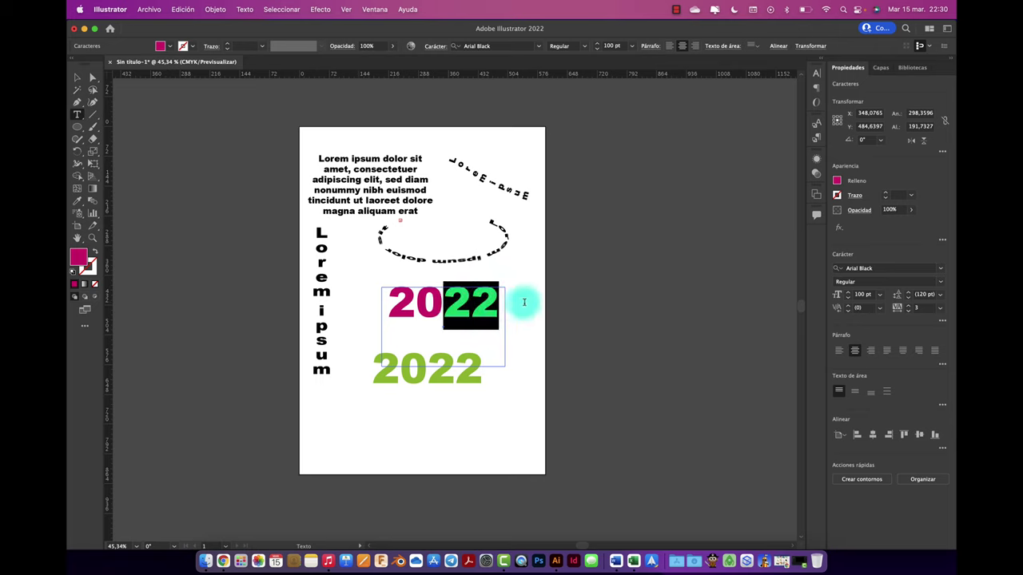
pyautogui.press('BackSpace')
pyautogui.press('BackSpace')
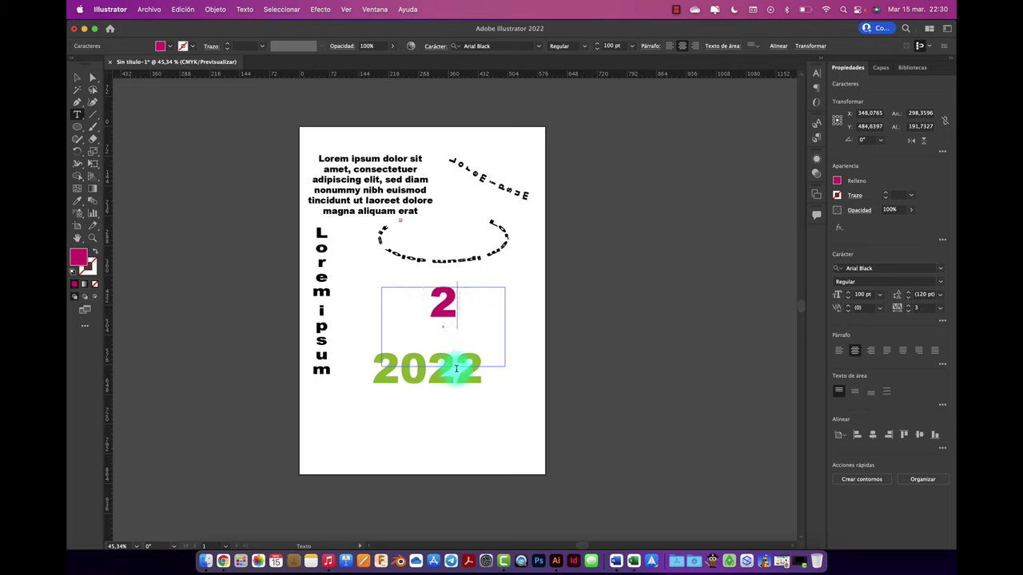
pyautogui.moveTo(432, 371)
pyautogui.mouseDown()
pyautogui.moveTo(367, 369)
pyautogui.moveTo(399, 372)
pyautogui.mouseUp()
pyautogui.press('BackSpace')
pyautogui.press('BackSpace')
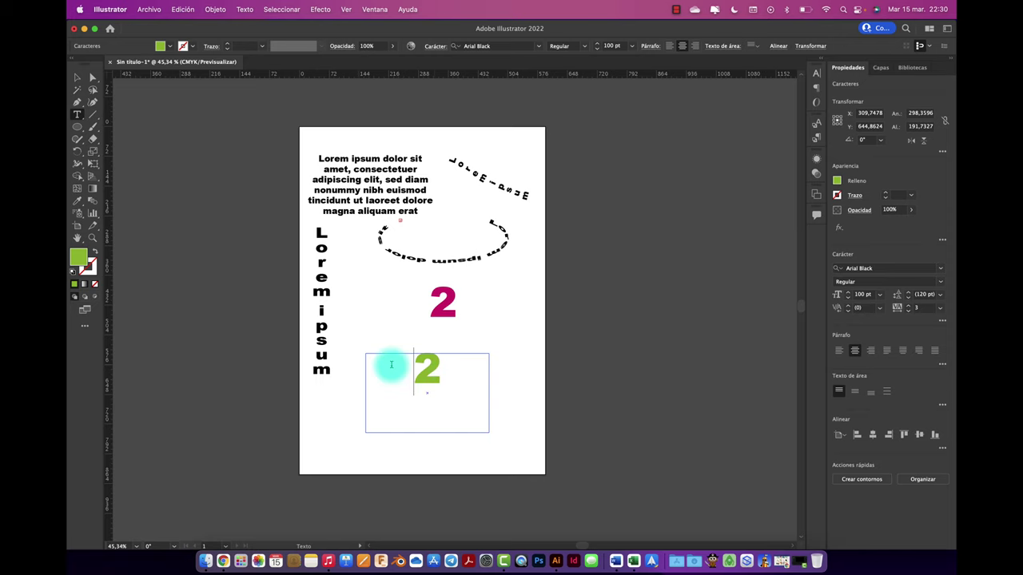
pyautogui.click(76, 77)
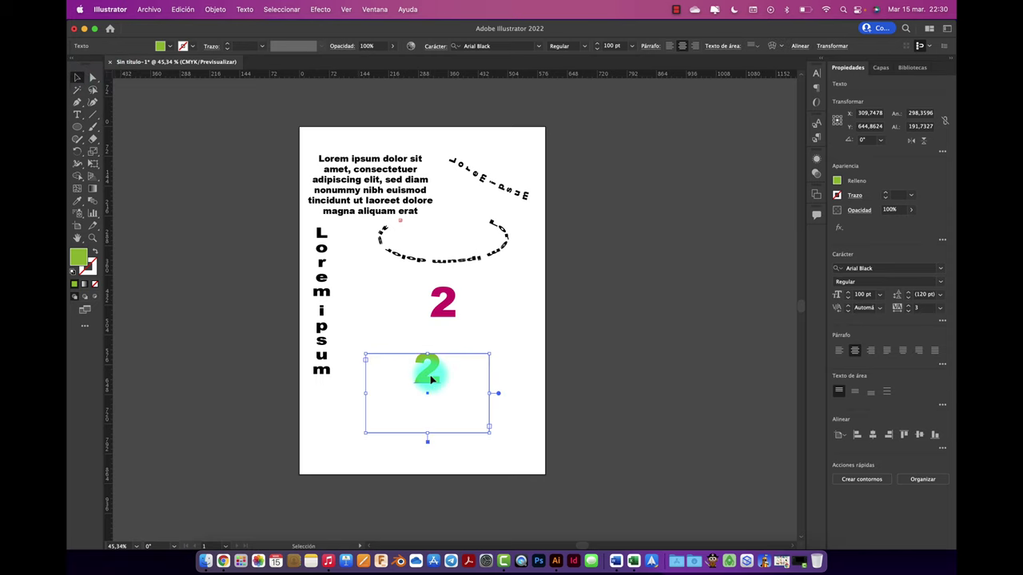
pyautogui.moveTo(430, 372); pyautogui.dragTo(456, 331)
pyautogui.scroll(3, 456, 331)
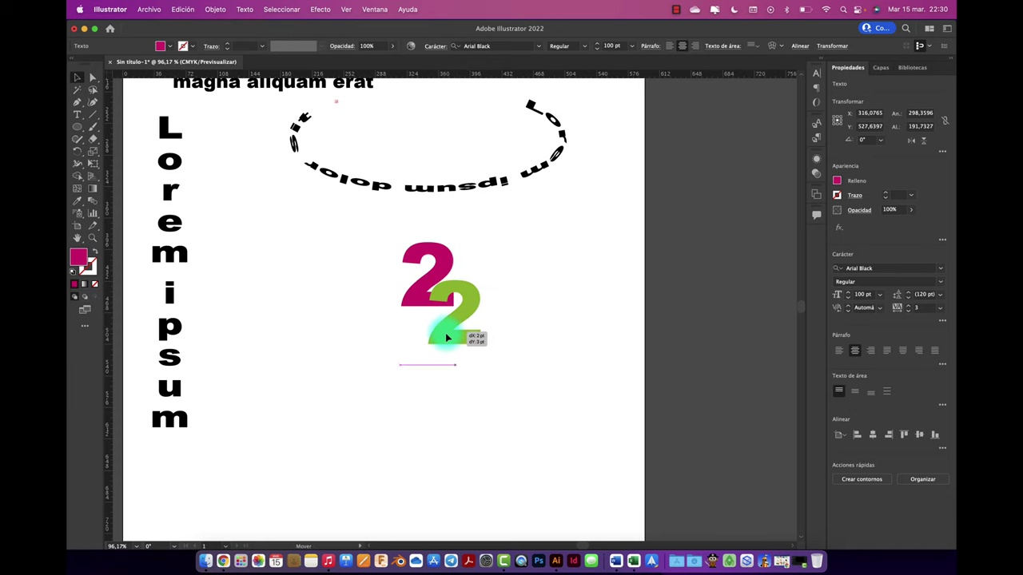
pyautogui.moveTo(454, 317); pyautogui.dragTo(457, 320)
# Convert the magenta 2 and then the green 2 to outlines with Create Outlines.
pyautogui.click(522, 274)
pyautogui.scroll(2, 518, 273)
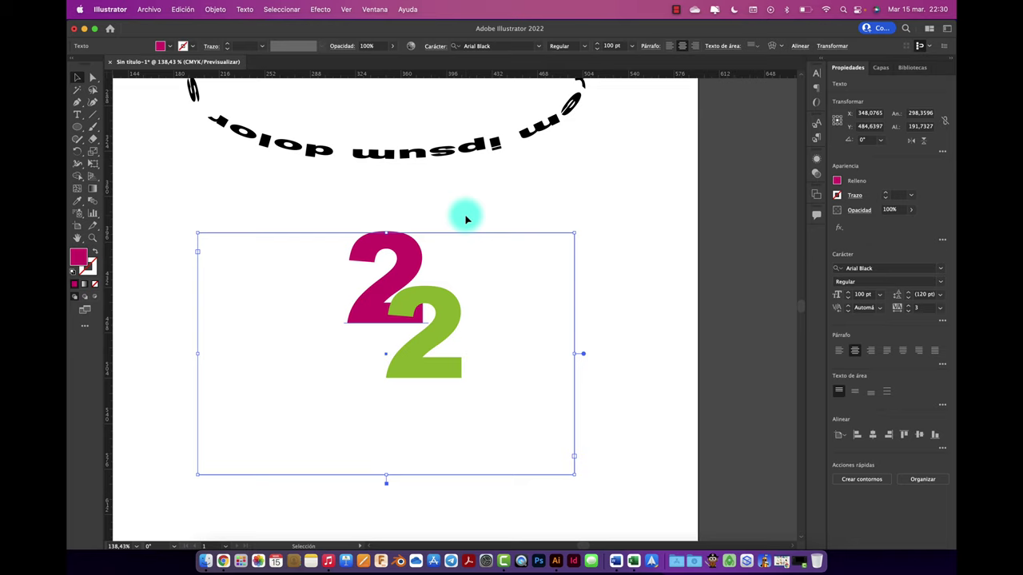
pyautogui.press('a')
pyautogui.press('super+shift+o')
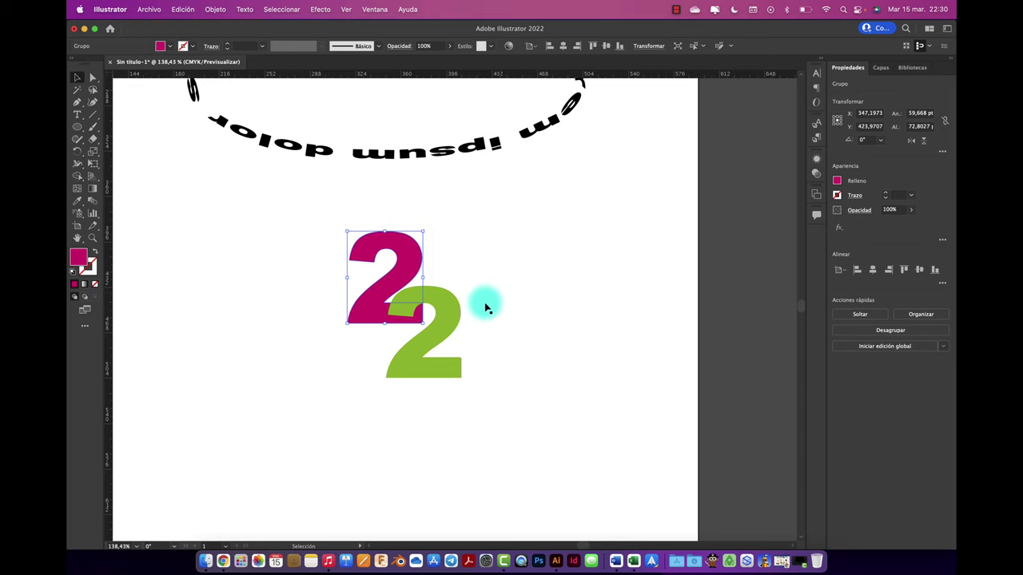
pyautogui.click(449, 318)
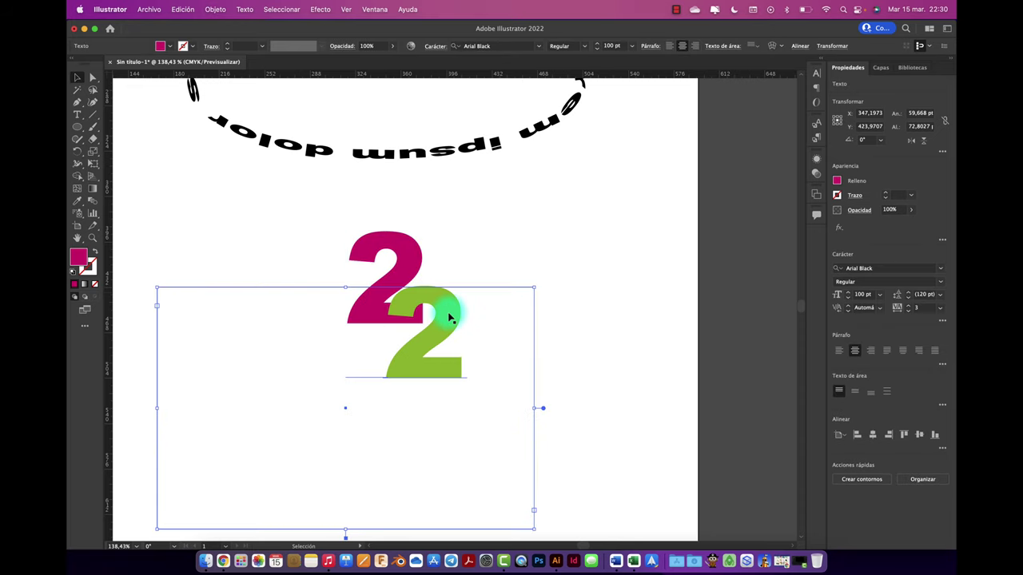
pyautogui.press('a')
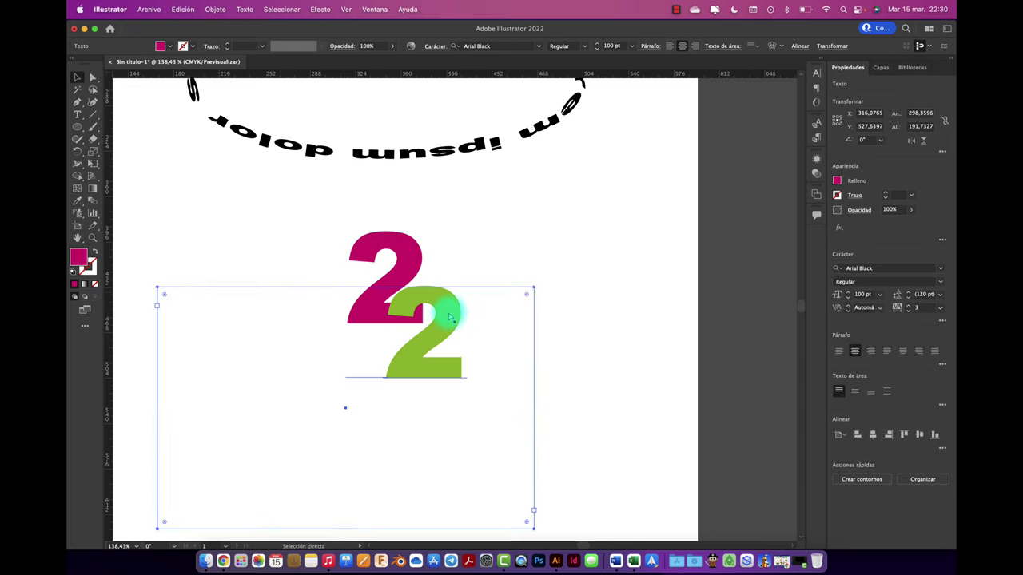
pyautogui.hotkey('ctrl', 'shift', 'a')
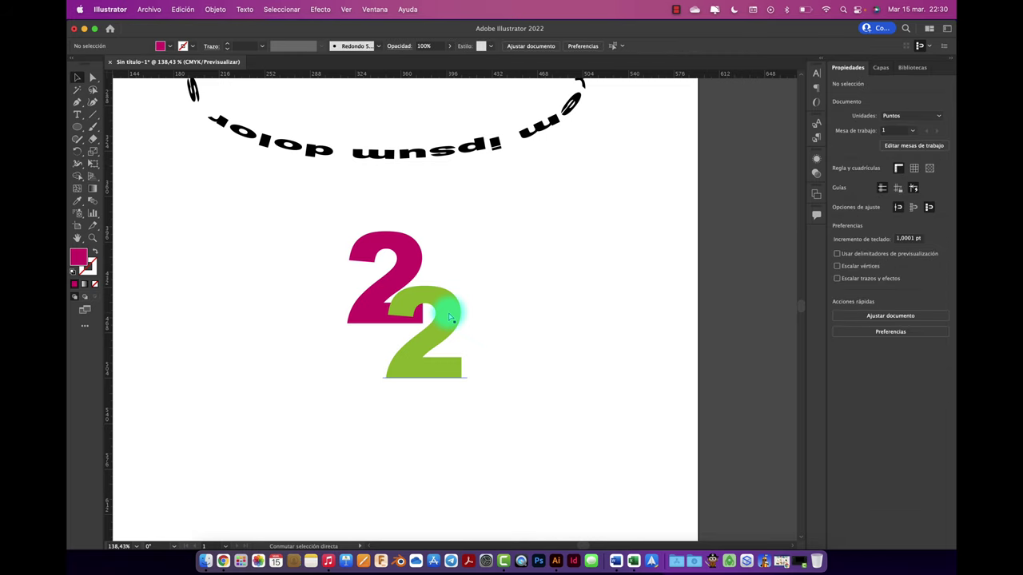
pyautogui.click(448, 314)
pyautogui.hotkey('ctrl', 'shift', 'o')
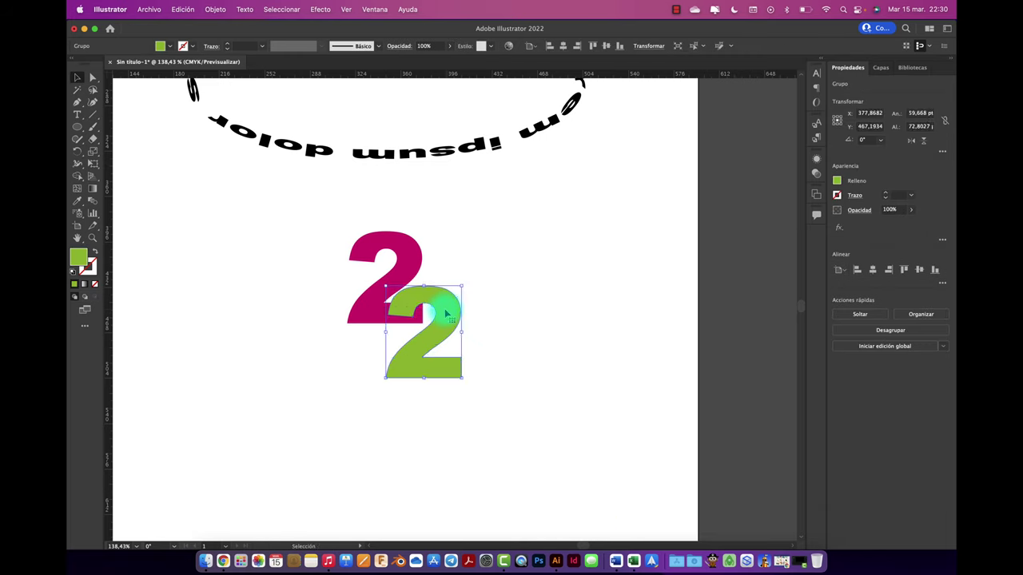
pyautogui.click(388, 299)
# Marquee-select both outlined 2s to check their anchor points, then deselect everything.
pyautogui.click(383, 301)
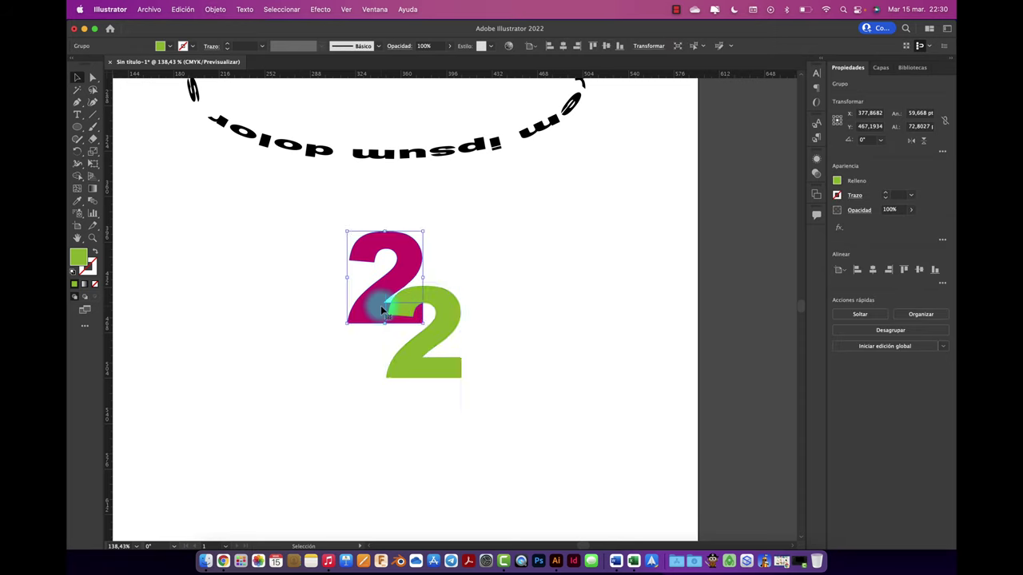
pyautogui.moveTo(329, 230); pyautogui.dragTo(521, 437)
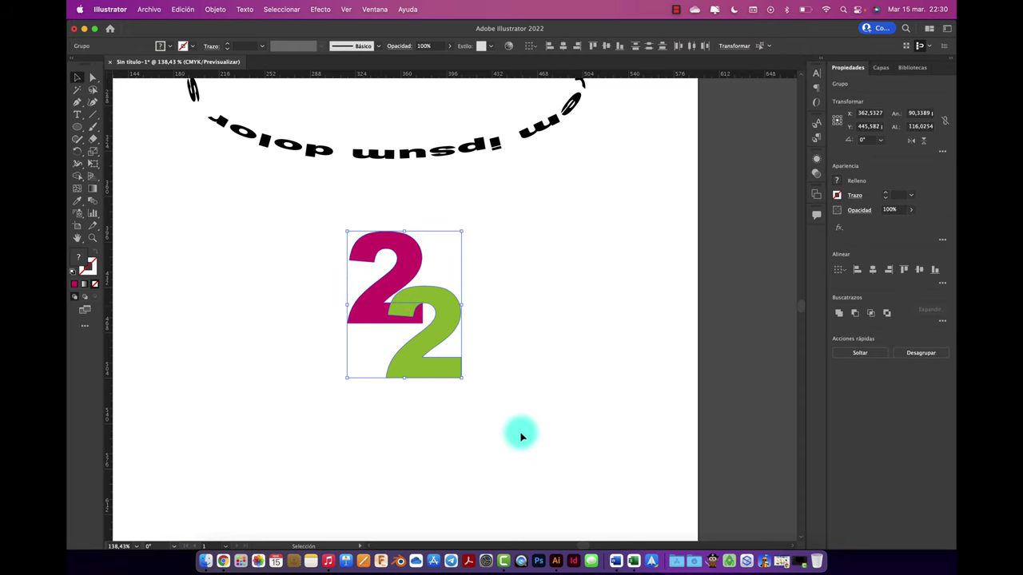
pyautogui.press('a')
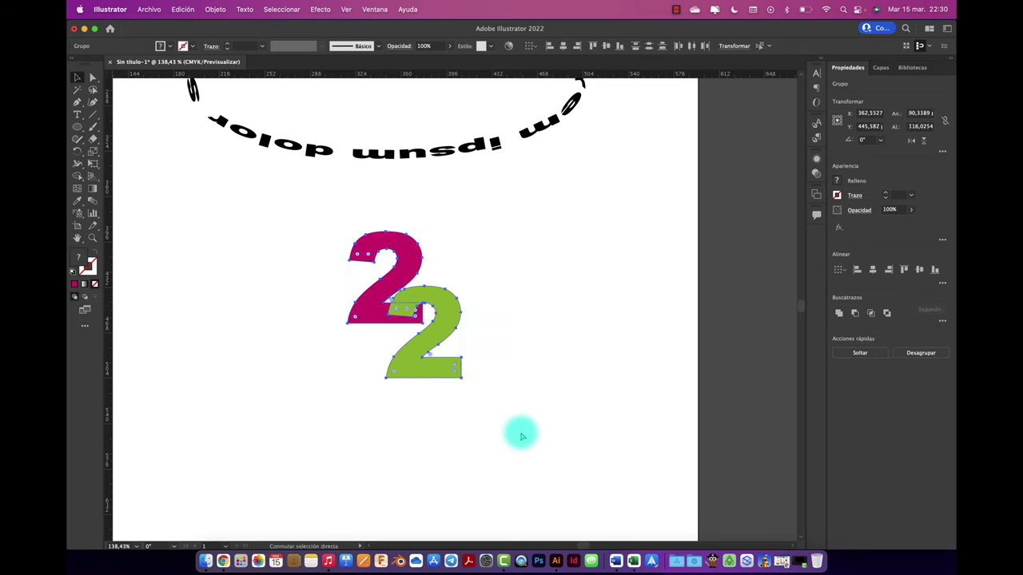
pyautogui.press('v')
pyautogui.scroll(1, 407, 314)
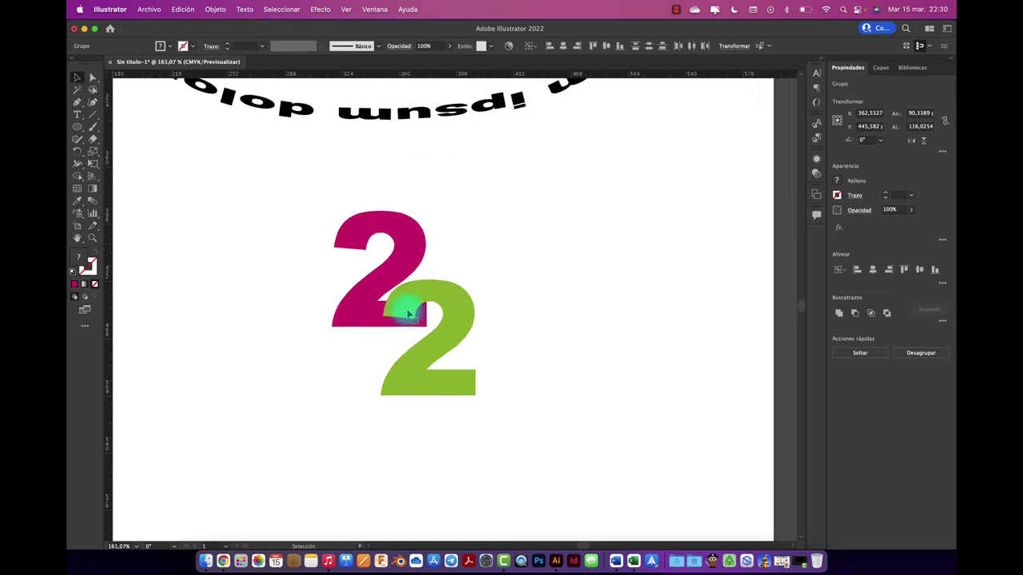
pyautogui.scroll(3, 407, 314)
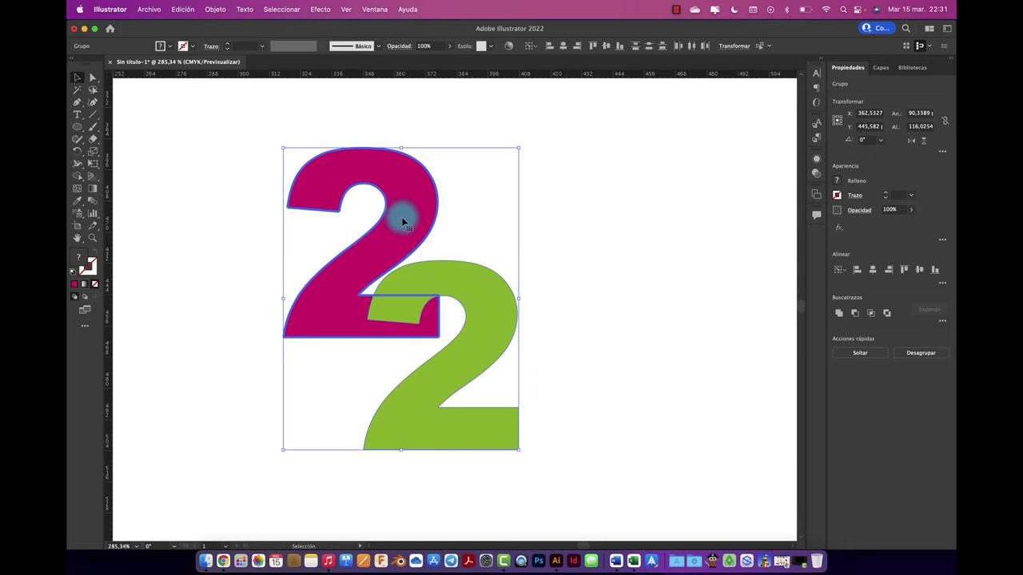
pyautogui.click(635, 210)
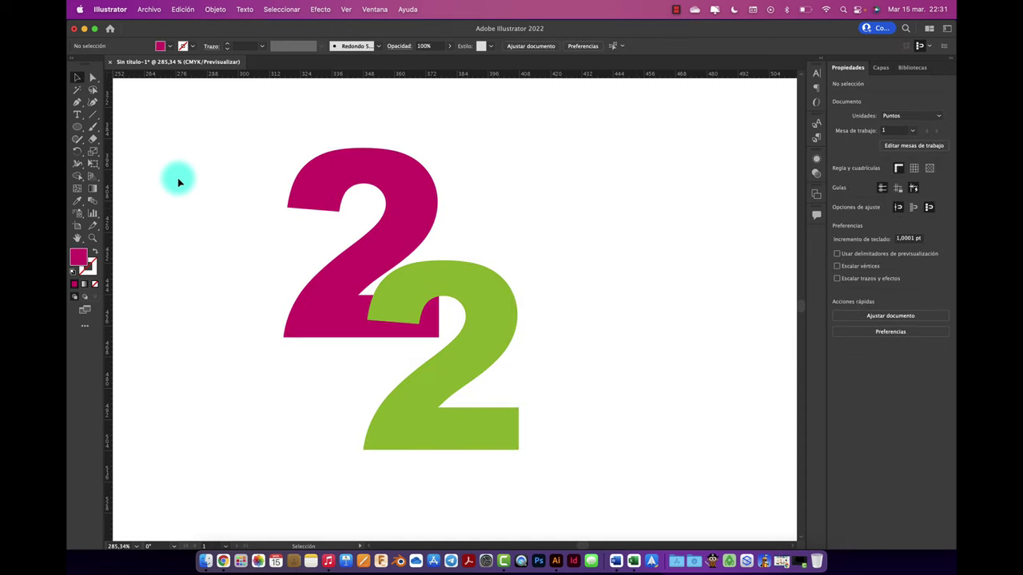
# Marquee-select both outlined 2s and make the Shape Builder tool active.
pyautogui.click(76, 177)
pyautogui.click(422, 317)
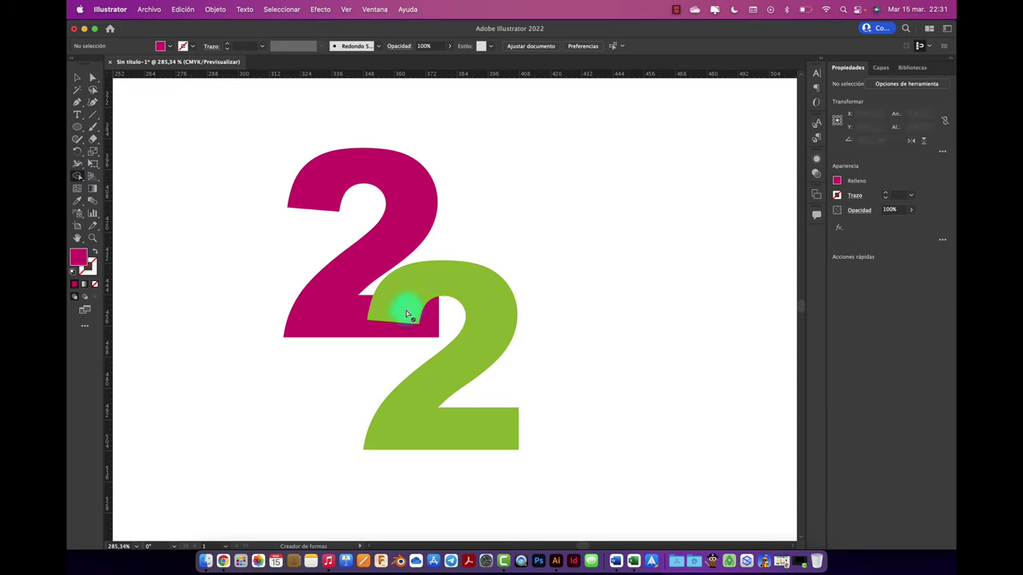
pyautogui.click(74, 78)
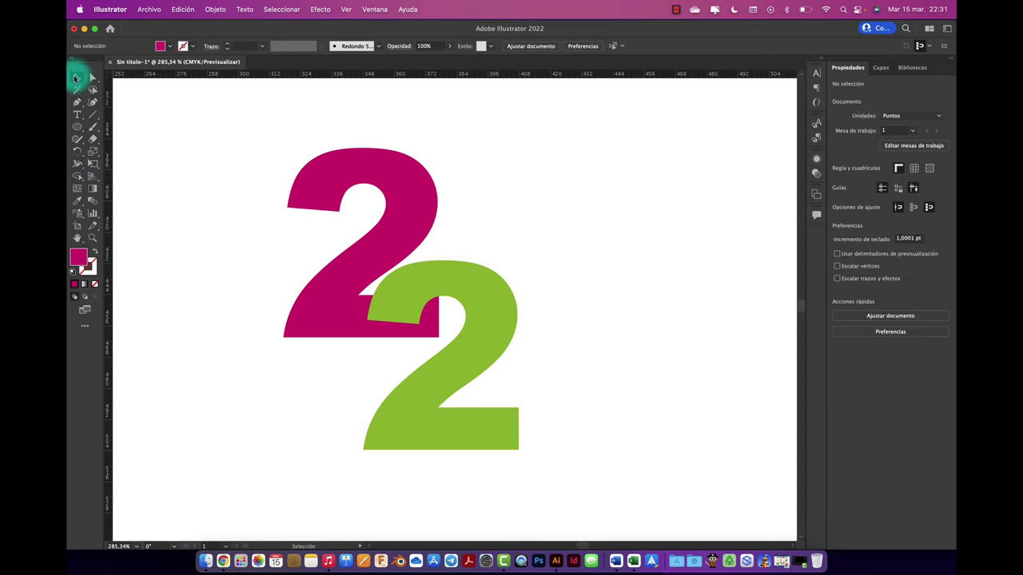
pyautogui.moveTo(232, 134); pyautogui.dragTo(563, 483)
pyautogui.click(474, 425)
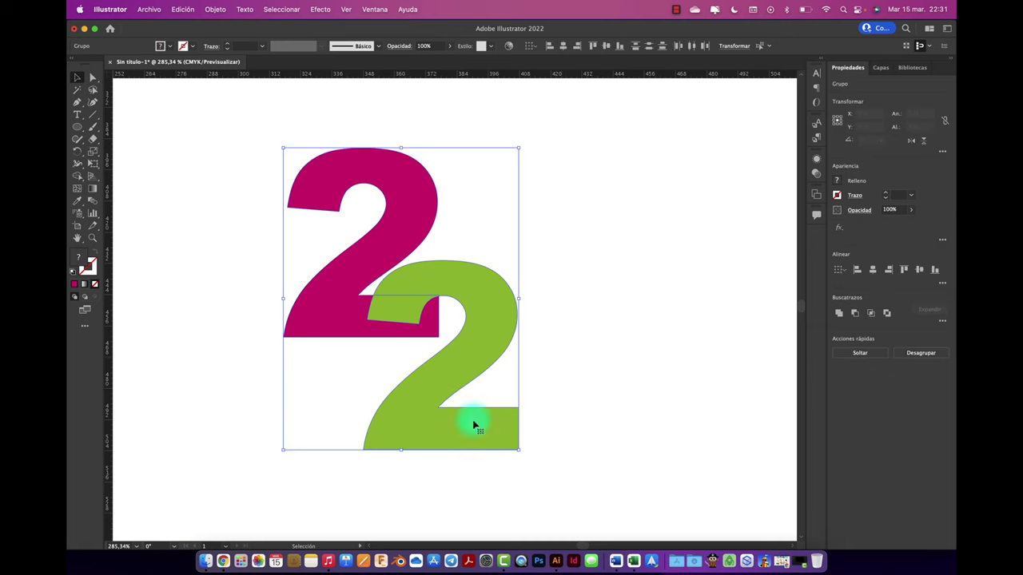
pyautogui.click(77, 175)
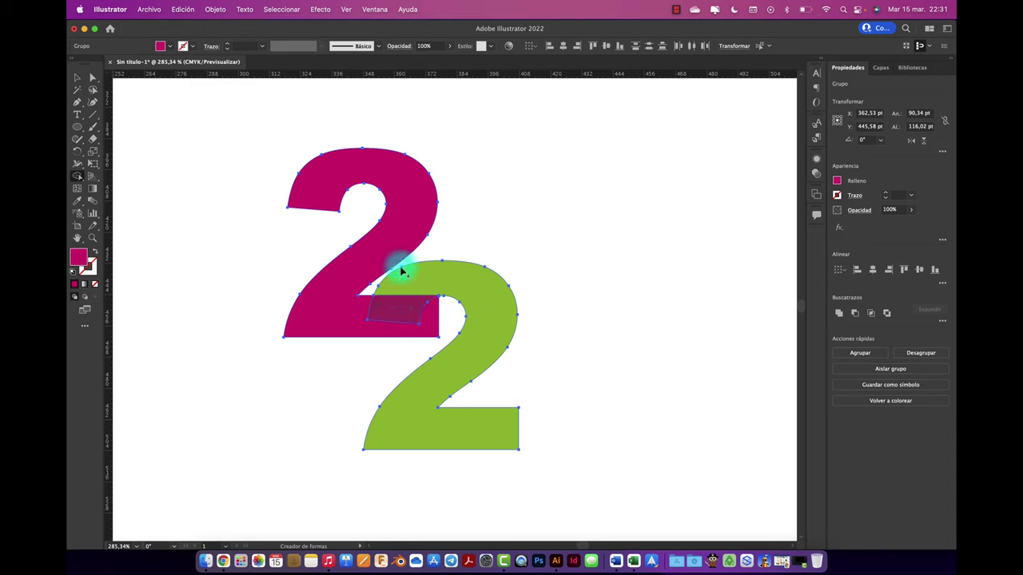
# Give the overlap between the two 2s its own red-orange fill, then deselect.
pyautogui.click(837, 181)
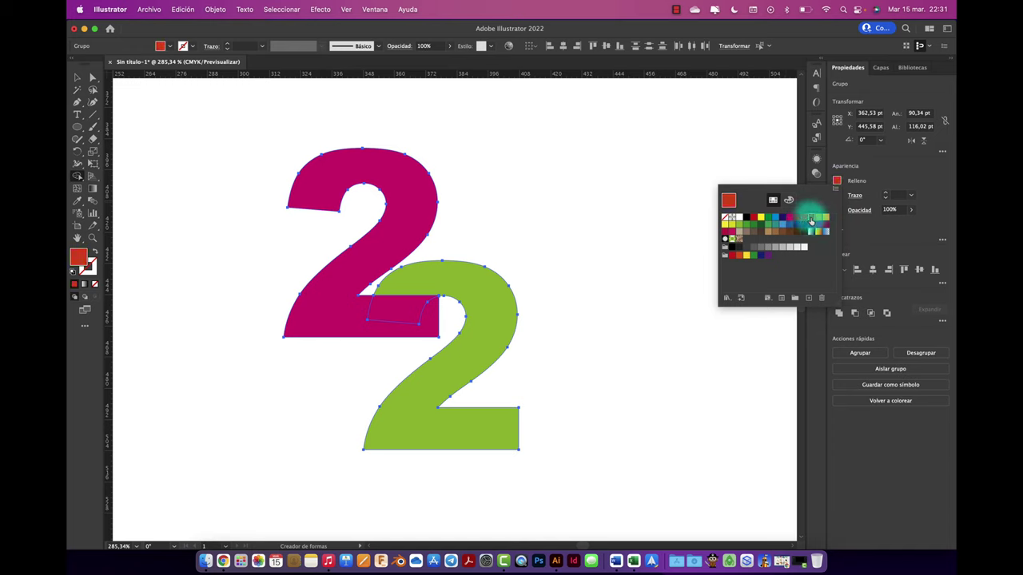
pyautogui.click(411, 311)
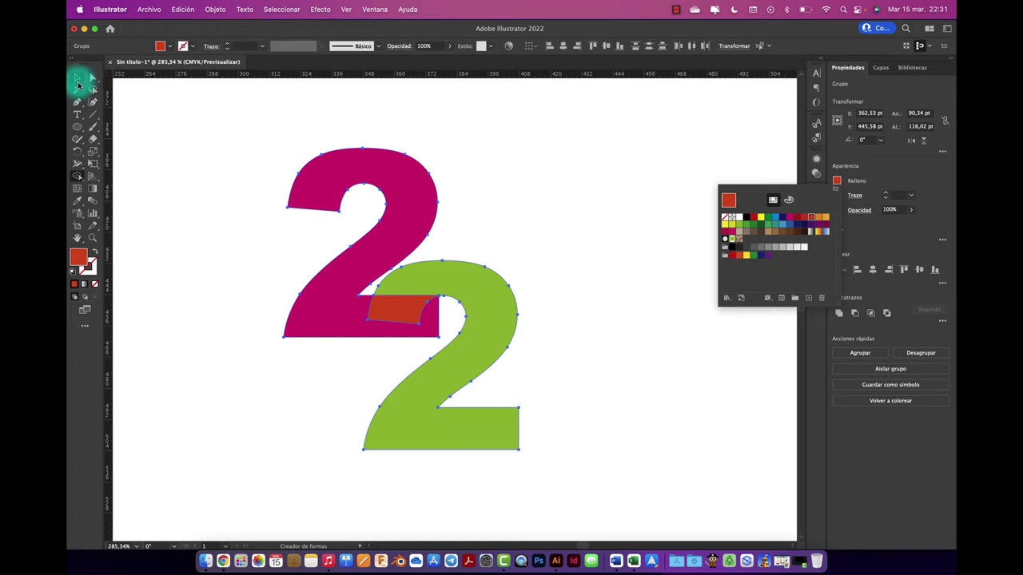
pyautogui.press('Escape')
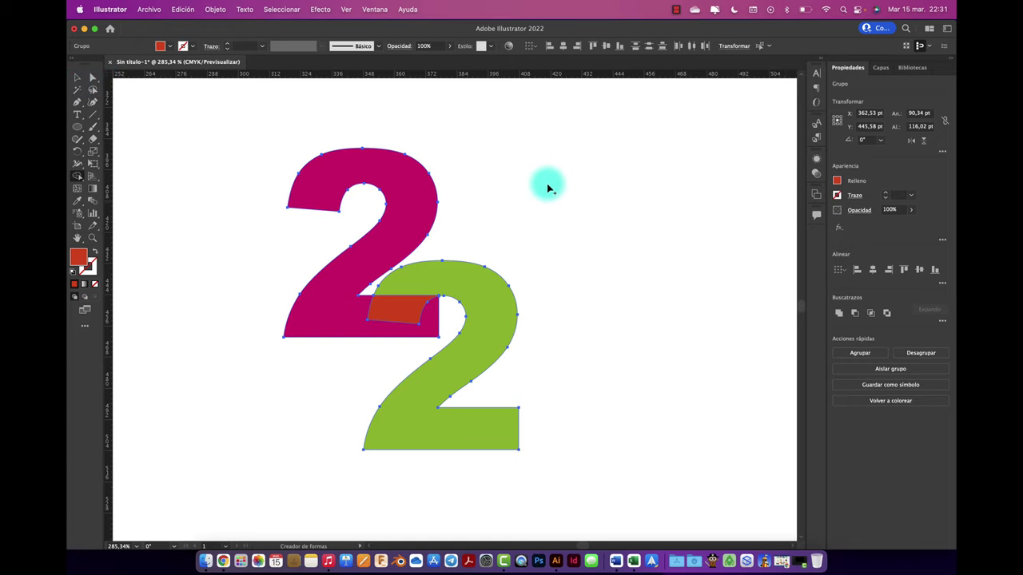
pyautogui.scroll(-2, 548, 187)
pyautogui.scroll(-2, 548, 187)
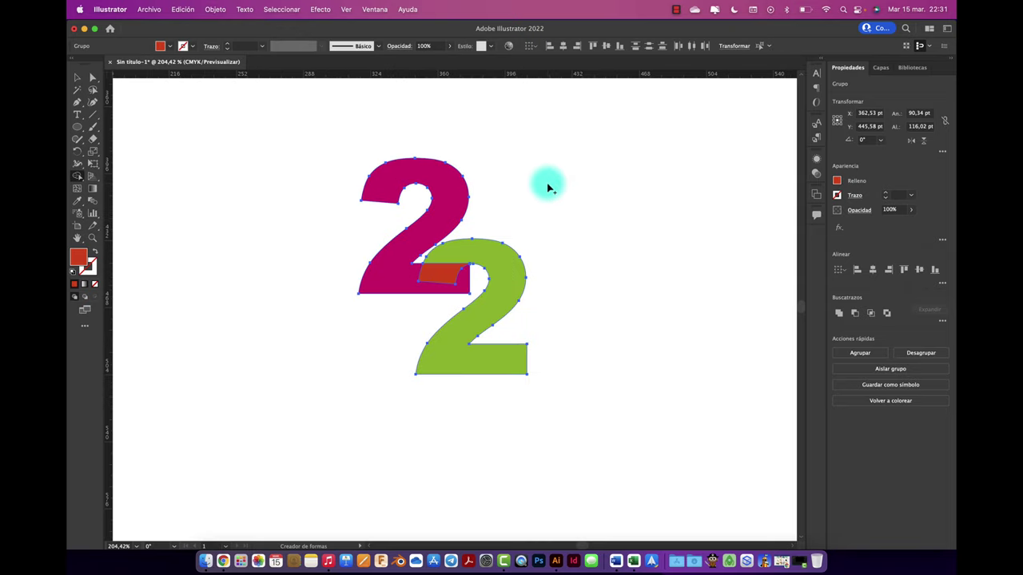
pyautogui.click(77, 77)
pyautogui.click(222, 172)
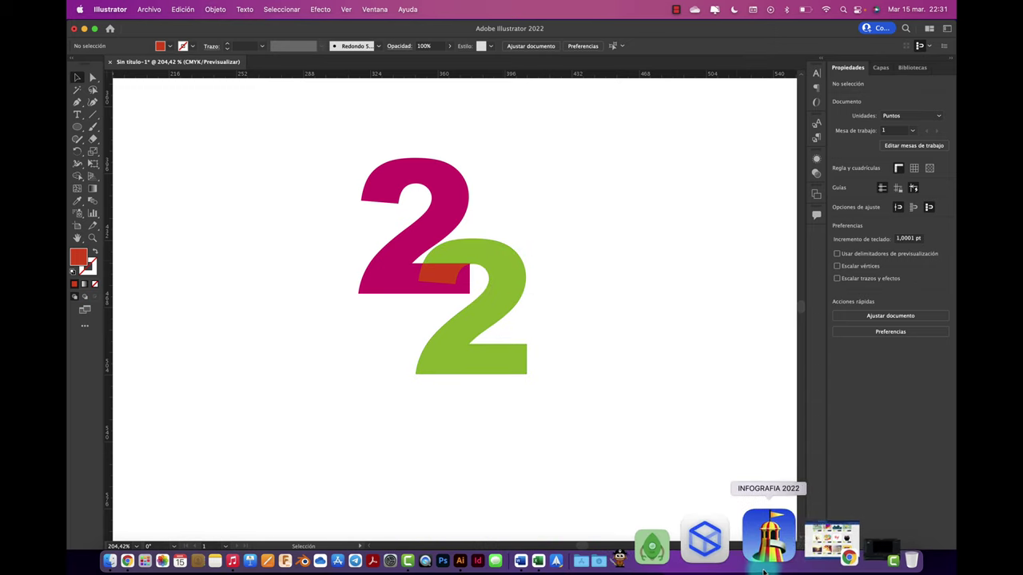
# Open LOGO TT2022.ai from the ESCUDOS folder inside the TALLER TITULO 2022 Dock stack.
pyautogui.click(742, 547)
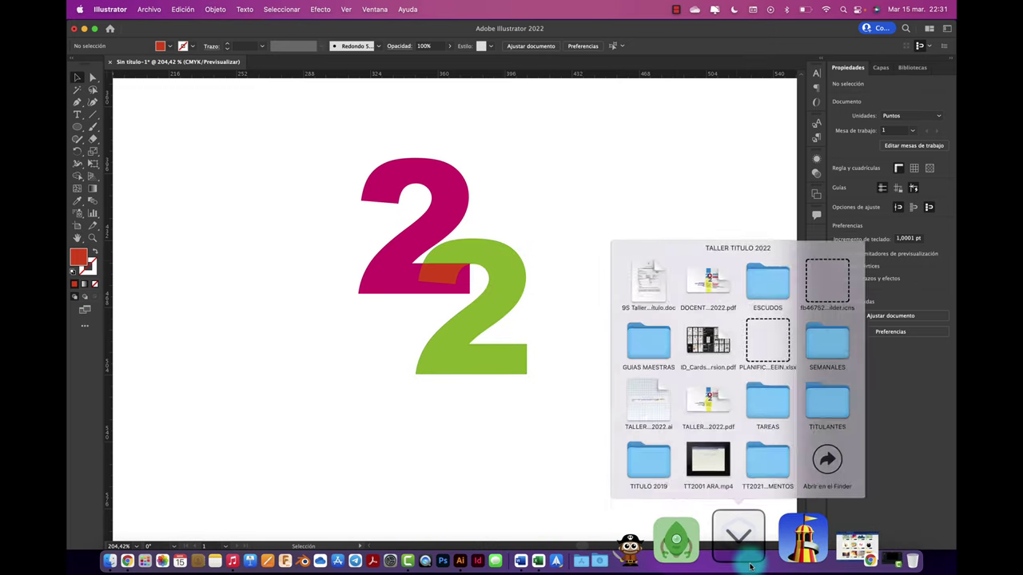
pyautogui.click(838, 452)
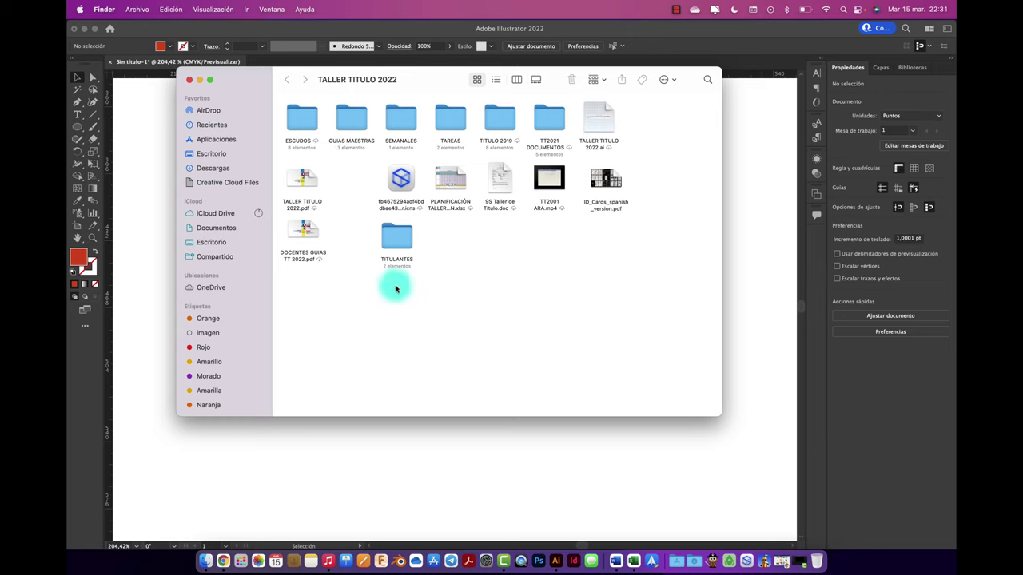
pyautogui.doubleClick(305, 120)
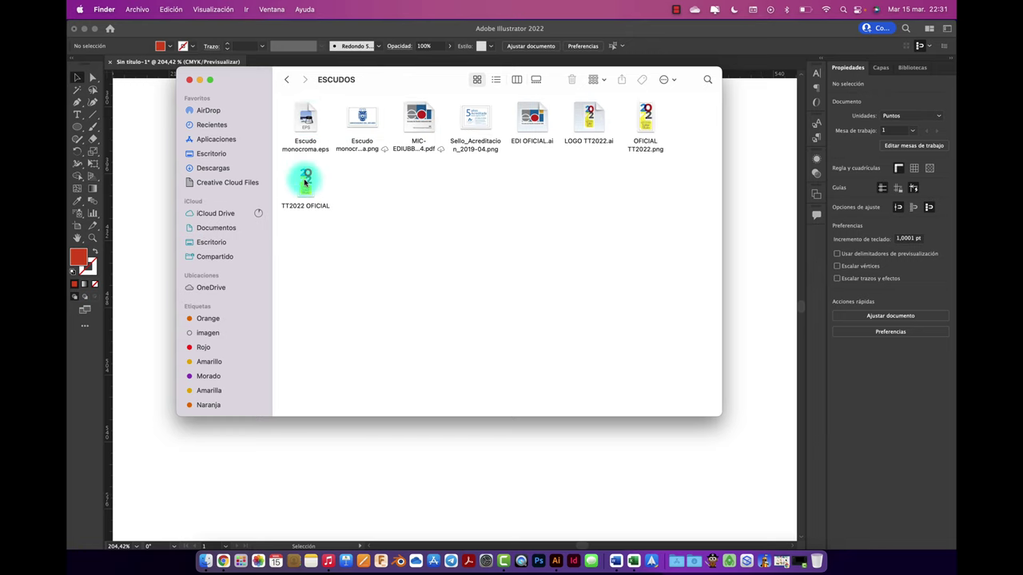
pyautogui.doubleClick(591, 120)
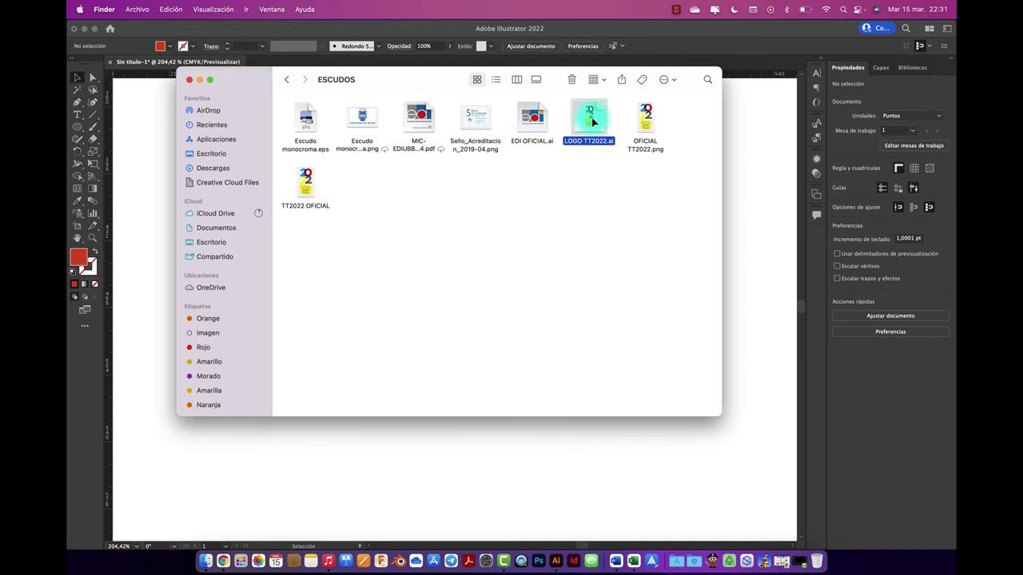
pyautogui.keyDown('alt'); pyautogui.scroll(3, 484, 255); pyautogui.keyUp('alt')
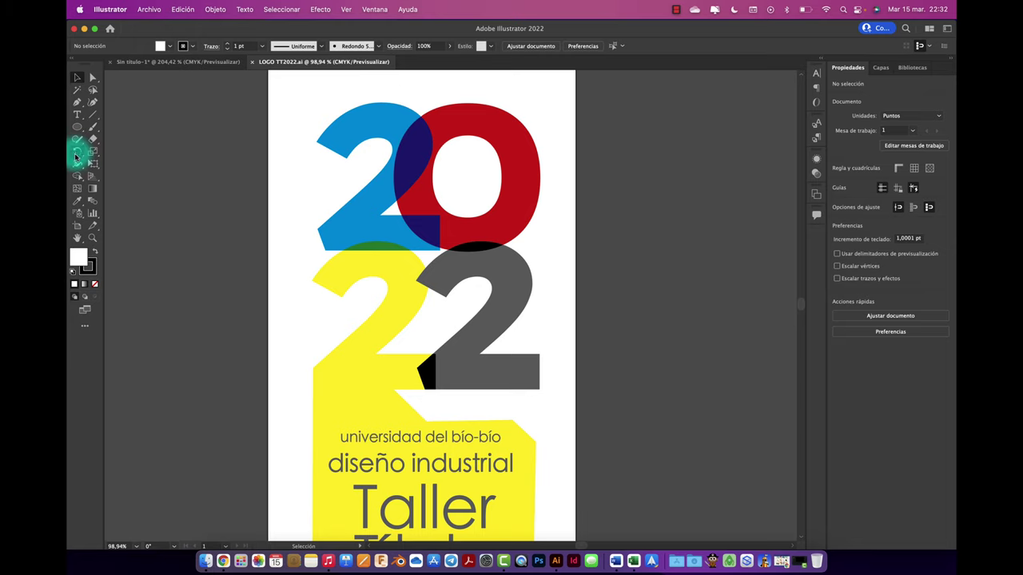
pyautogui.click(438, 237)
pyautogui.moveTo(415, 155); pyautogui.dragTo(269, 197)
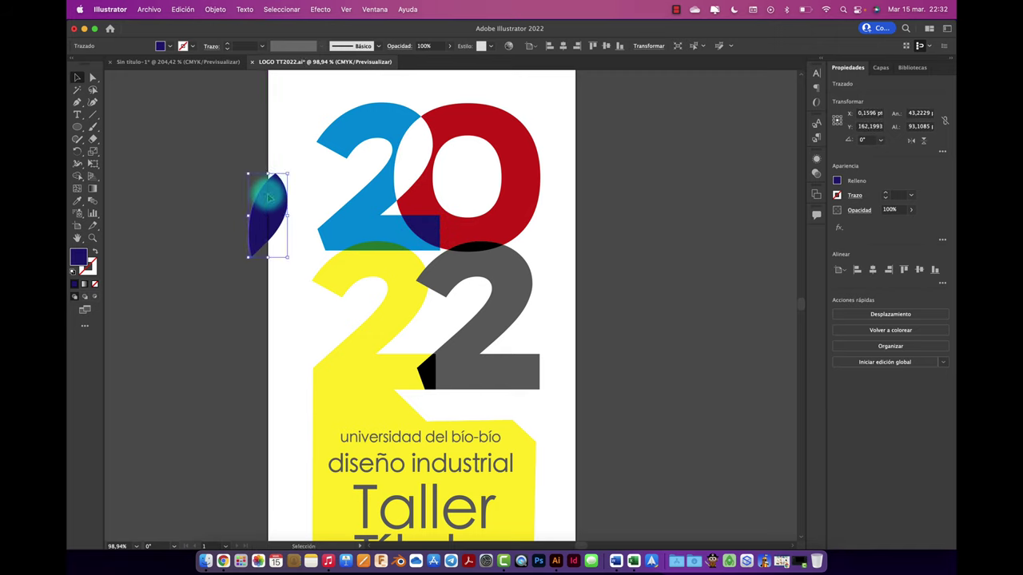
pyautogui.press('Delete')
pyautogui.press('super+z')
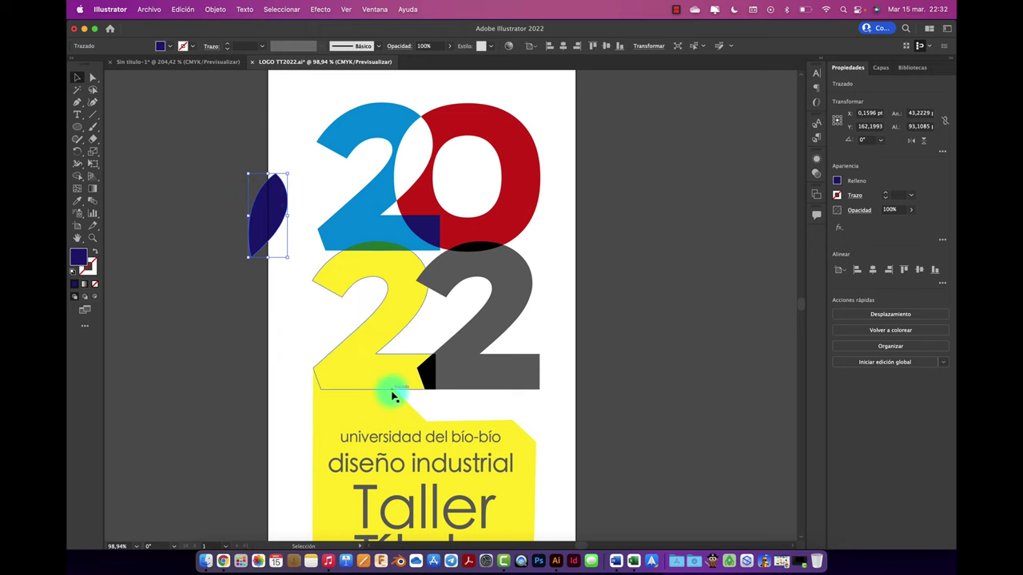
pyautogui.press('super+z')
pyautogui.moveTo(430, 376)
pyautogui.mouseDown()
pyautogui.moveTo(449, 382)
pyautogui.moveTo(455, 372)
pyautogui.moveTo(433, 377)
pyautogui.mouseUp()
pyautogui.click(591, 258)
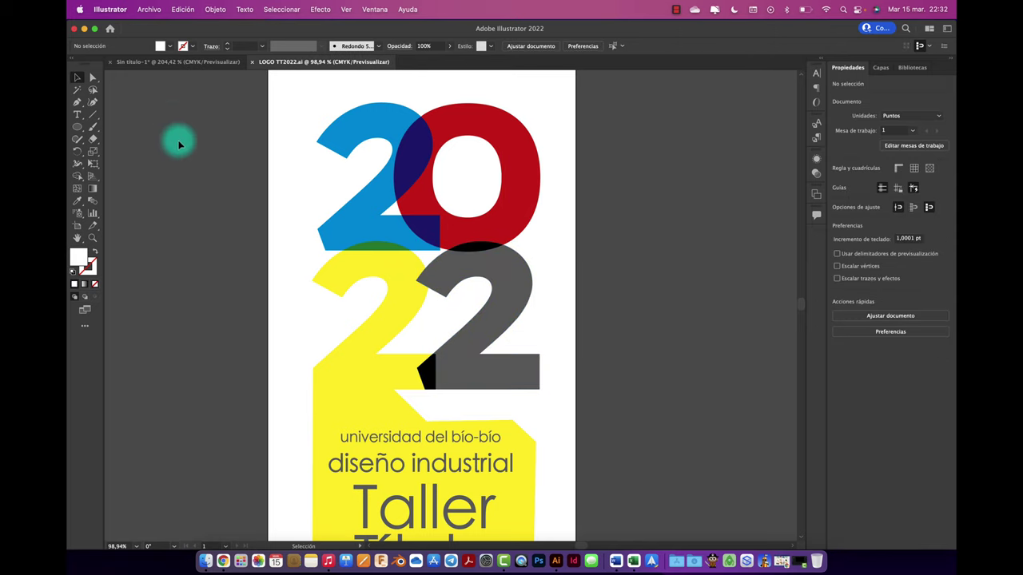
# Back in Sin título-1, drag the red overlap piece out of the magenta and green 2s group.
pyautogui.click(209, 62)
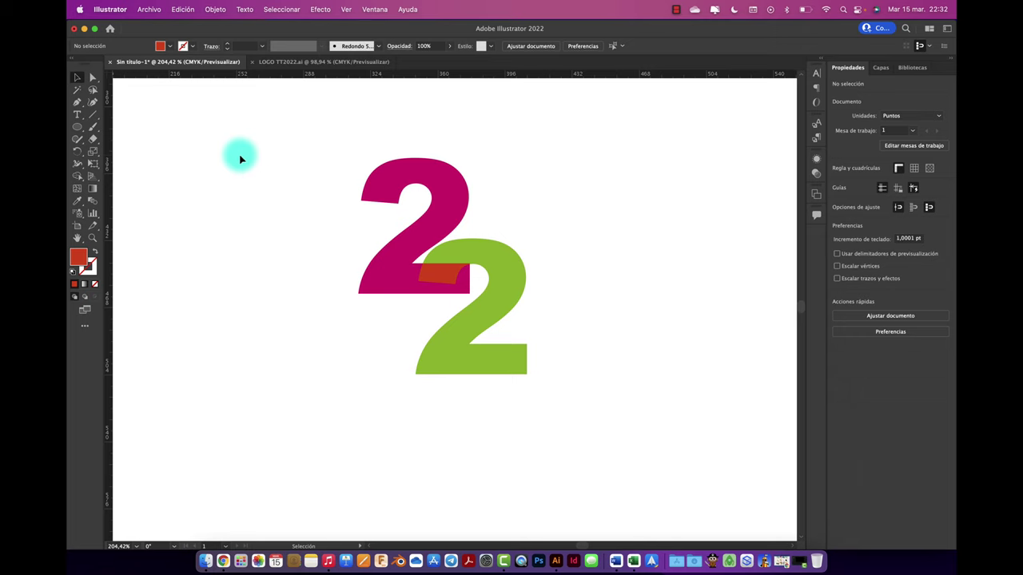
pyautogui.doubleClick(444, 275)
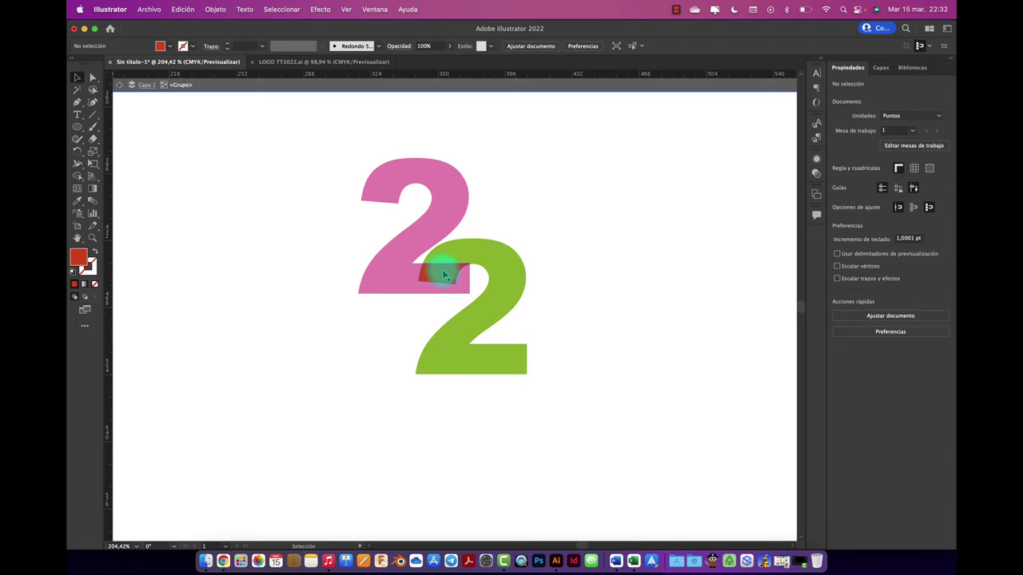
pyautogui.moveTo(440, 276)
pyautogui.mouseDown()
pyautogui.moveTo(370, 324)
pyautogui.moveTo(322, 325)
pyautogui.mouseUp()
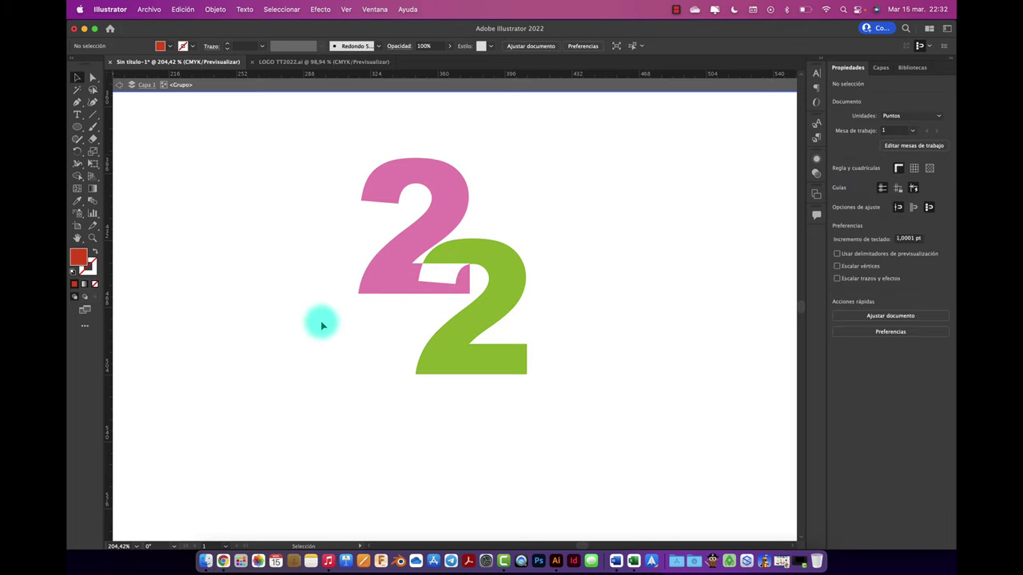
pyautogui.doubleClick(322, 326)
pyautogui.scroll(-3, 337, 328)
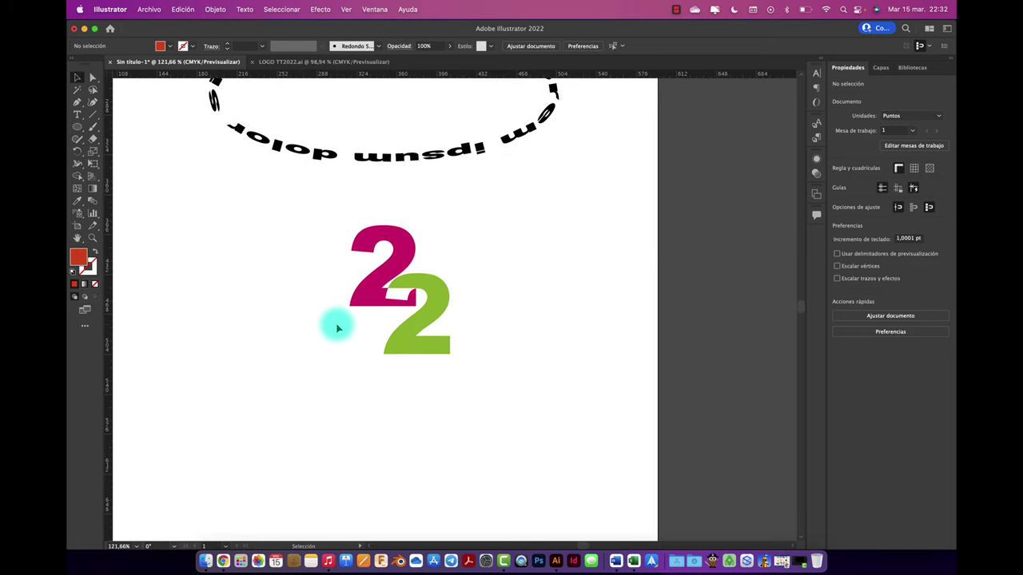
pyautogui.scroll(-2, 343, 323)
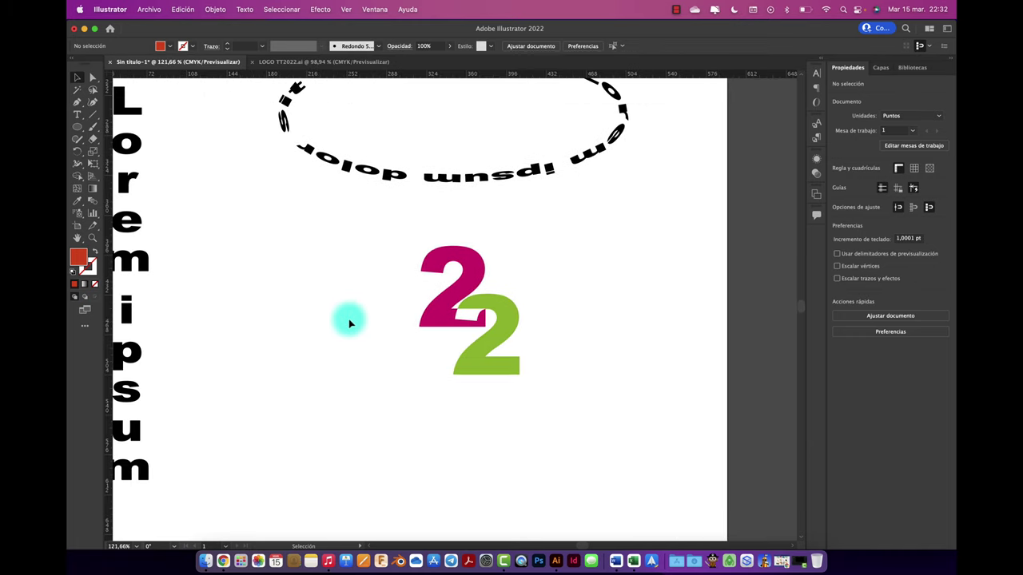
pyautogui.scroll(-2, 347, 320)
pyautogui.scroll(-2, 347, 319)
pyautogui.scroll(-2, 348, 322)
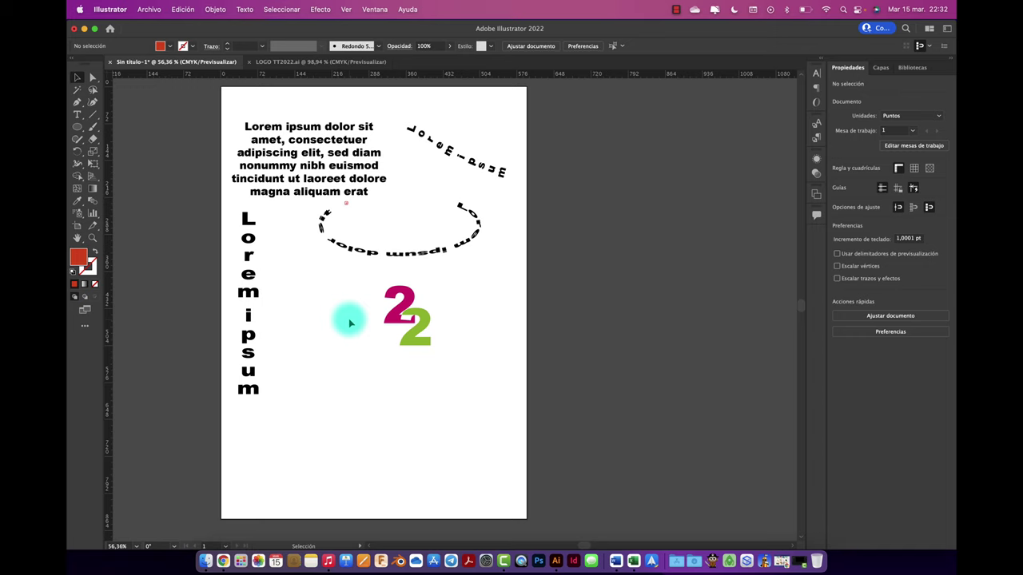
pyautogui.scroll(2, 349, 323)
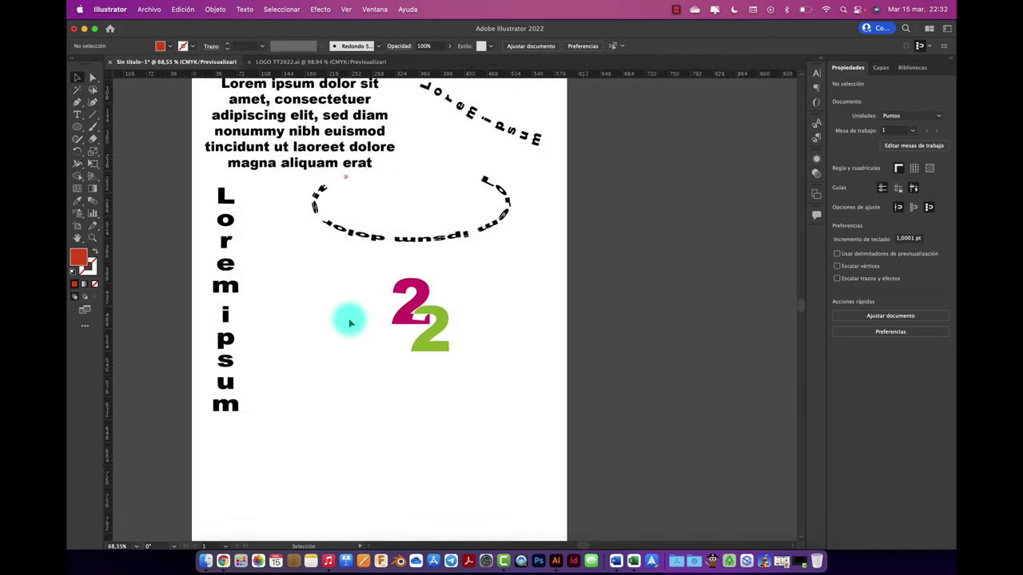
pyautogui.scroll(2, 347, 320)
pyautogui.scroll(2, 347, 319)
pyautogui.hscroll(-3, 264, 236)
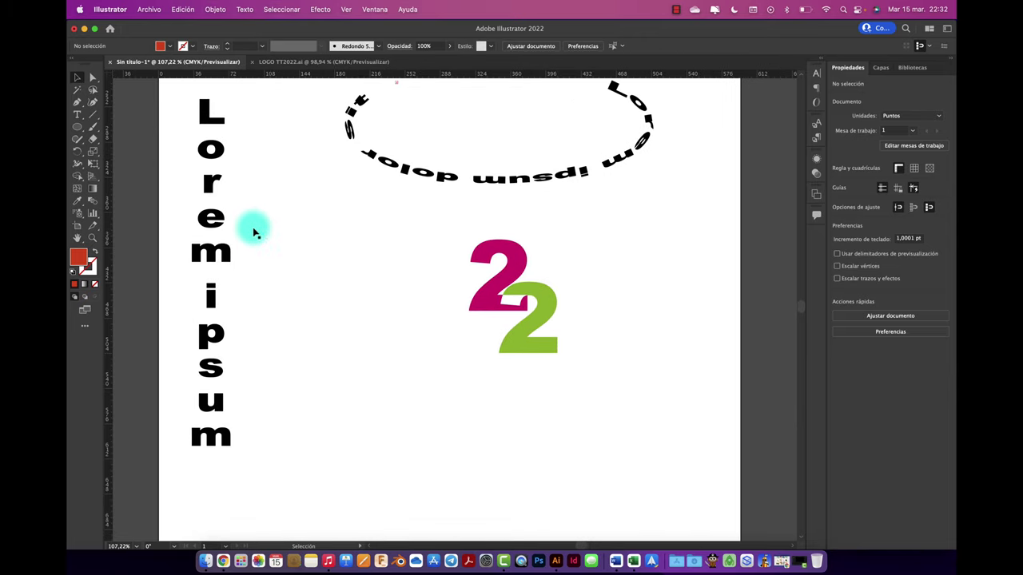
# Add a Lorem ipsum placeholder text line and move it down and right.
pyautogui.click(77, 114)
pyautogui.click(348, 391)
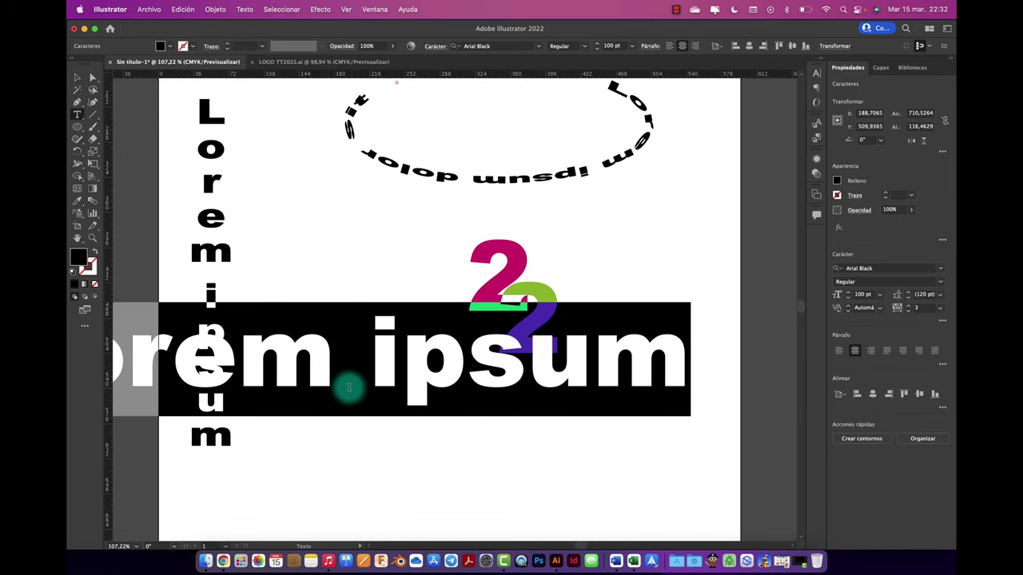
pyautogui.scroll(-4, 404, 400)
pyautogui.click(77, 78)
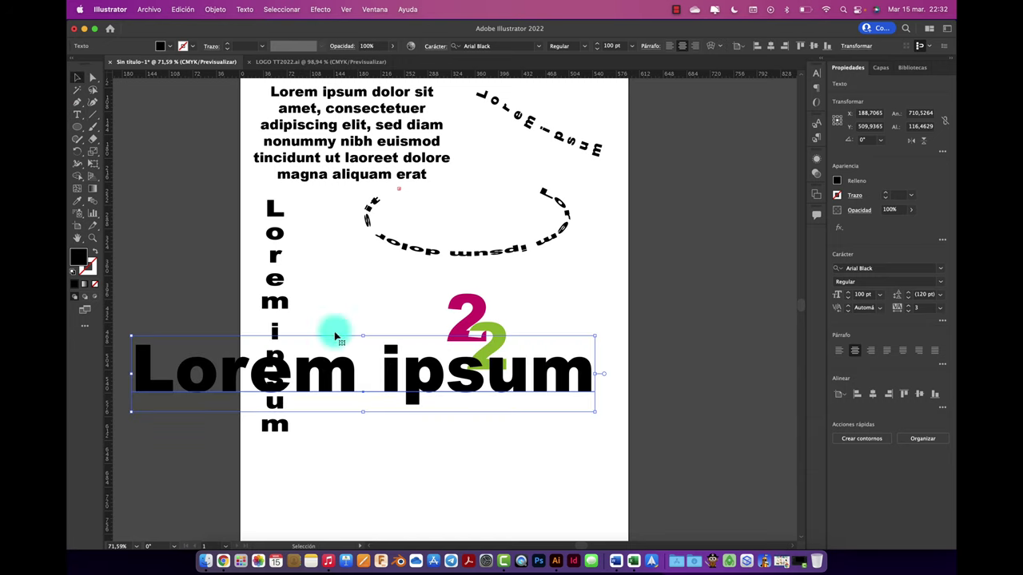
pyautogui.moveTo(418, 408)
pyautogui.mouseDown()
pyautogui.moveTo(468, 485)
pyautogui.moveTo(519, 442)
pyautogui.mouseUp()
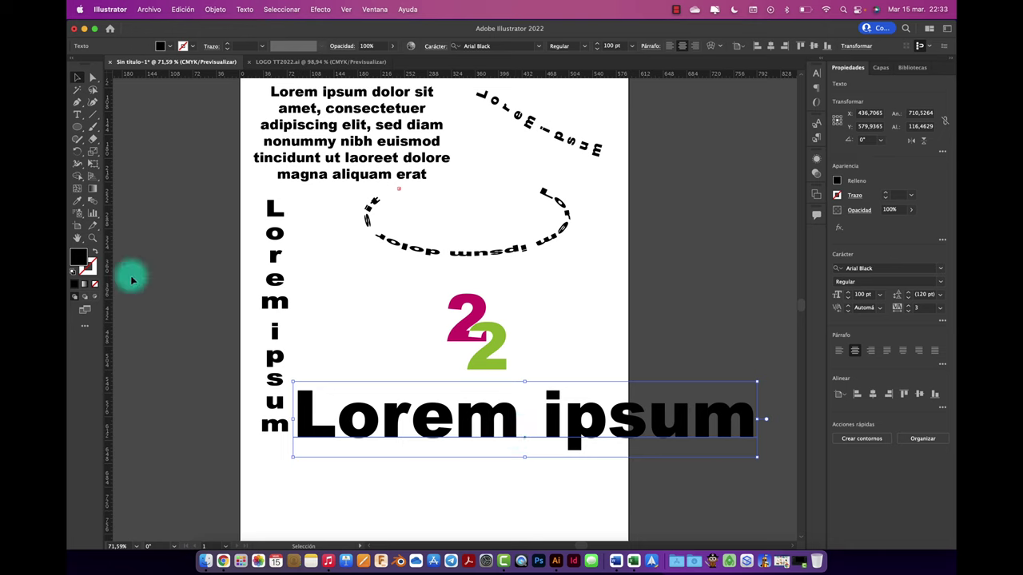
# Give the text a magenta fill, a 3 pt black outline and 55% opacity.
pyautogui.click(185, 46)
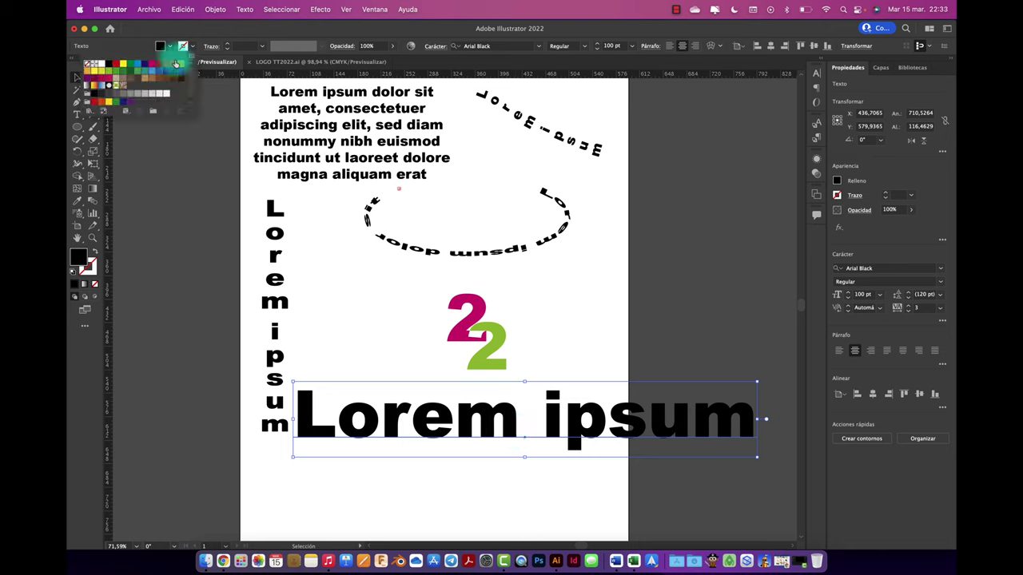
pyautogui.click(152, 63)
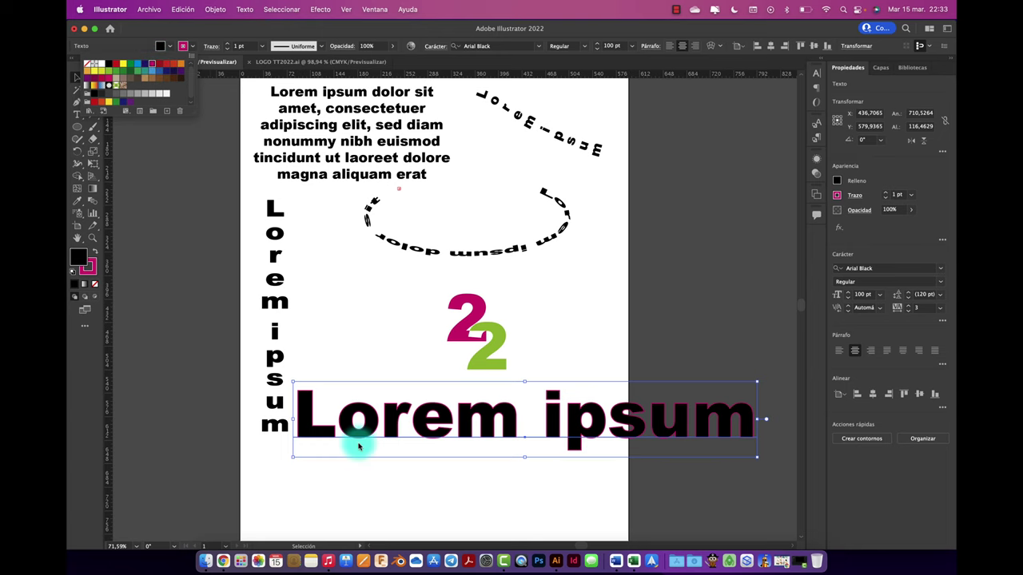
pyautogui.scroll(3, 384, 397)
pyautogui.scroll(2, 415, 416)
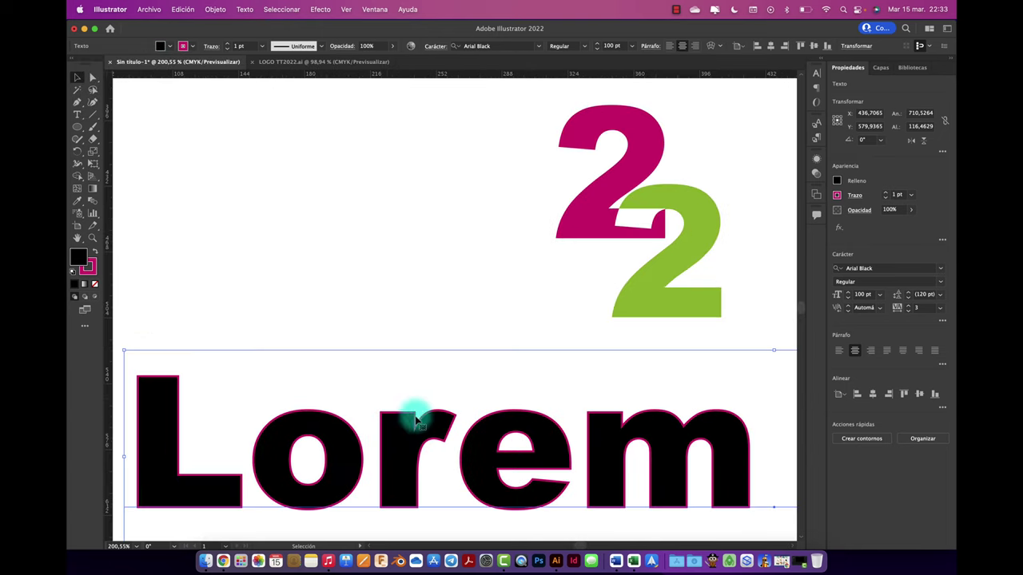
pyautogui.click(95, 253)
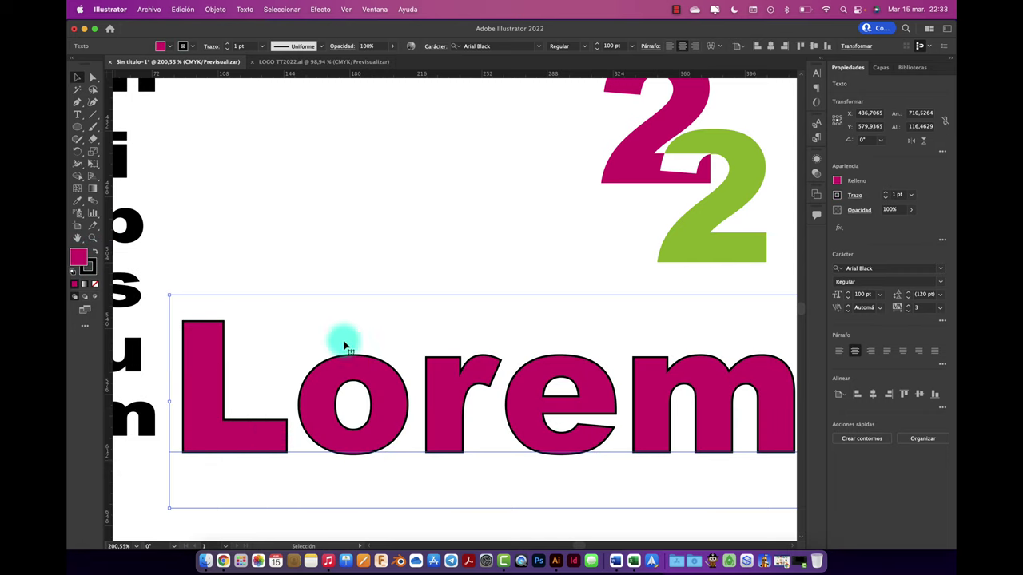
pyautogui.click(227, 44)
pyautogui.click(227, 44)
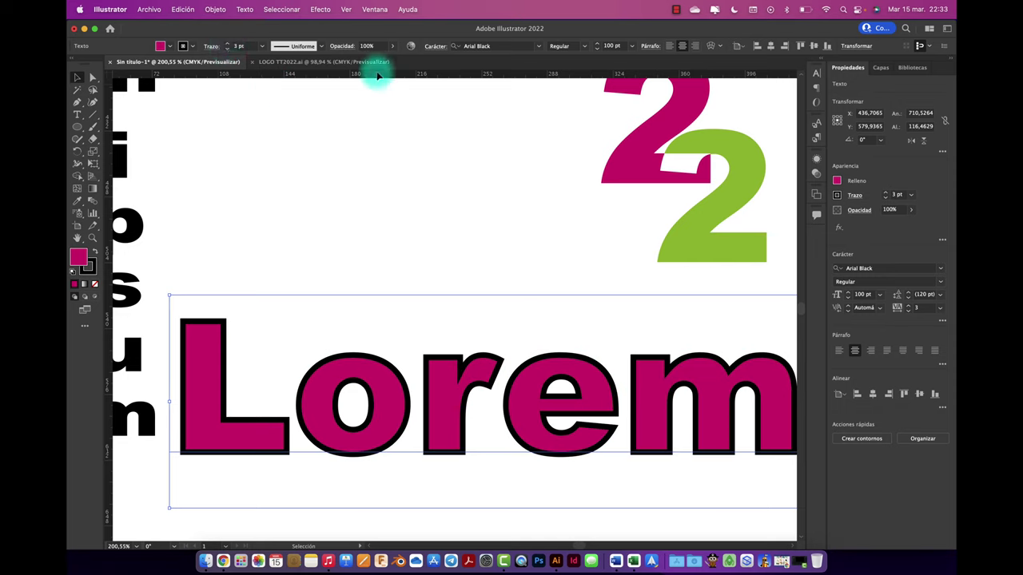
pyautogui.moveTo(381, 62); pyautogui.dragTo(367, 62)
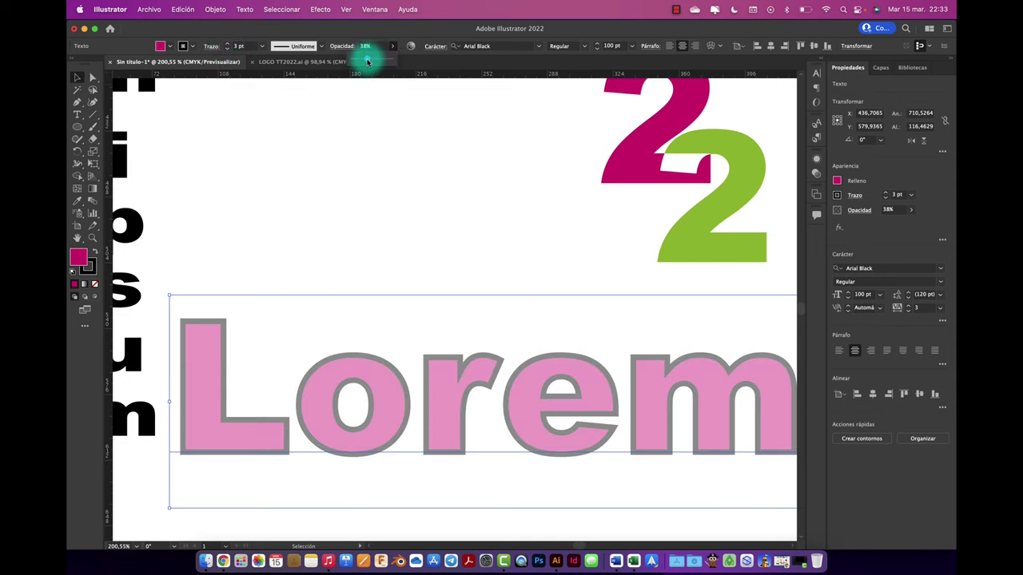
# Move the Lorem ipsum line lower, near the bottom of the artboard.
pyautogui.click(361, 172)
pyautogui.scroll(-2, 359, 181)
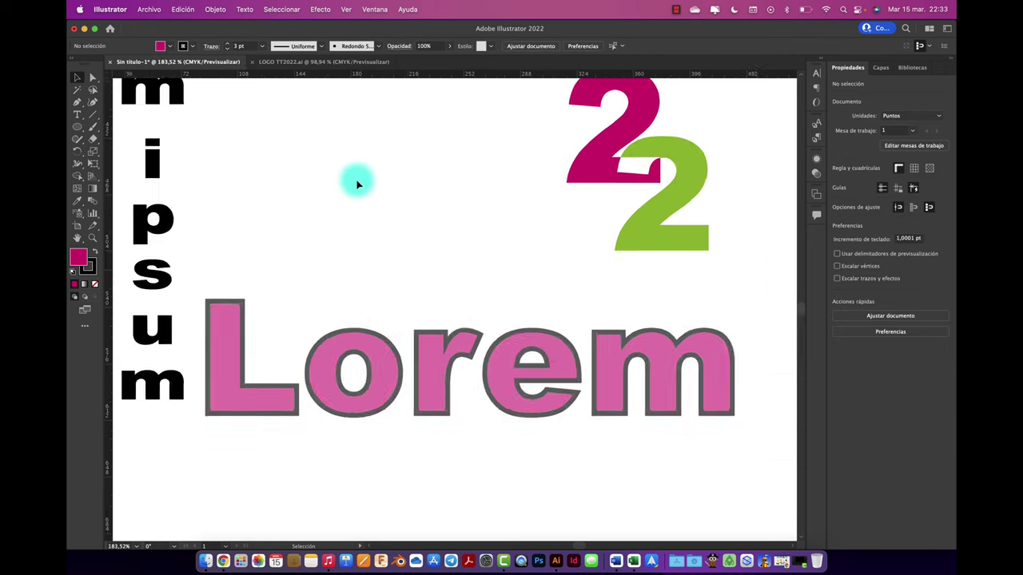
pyautogui.scroll(-3, 357, 182)
pyautogui.scroll(-2, 358, 183)
pyautogui.moveTo(424, 251); pyautogui.dragTo(394, 304)
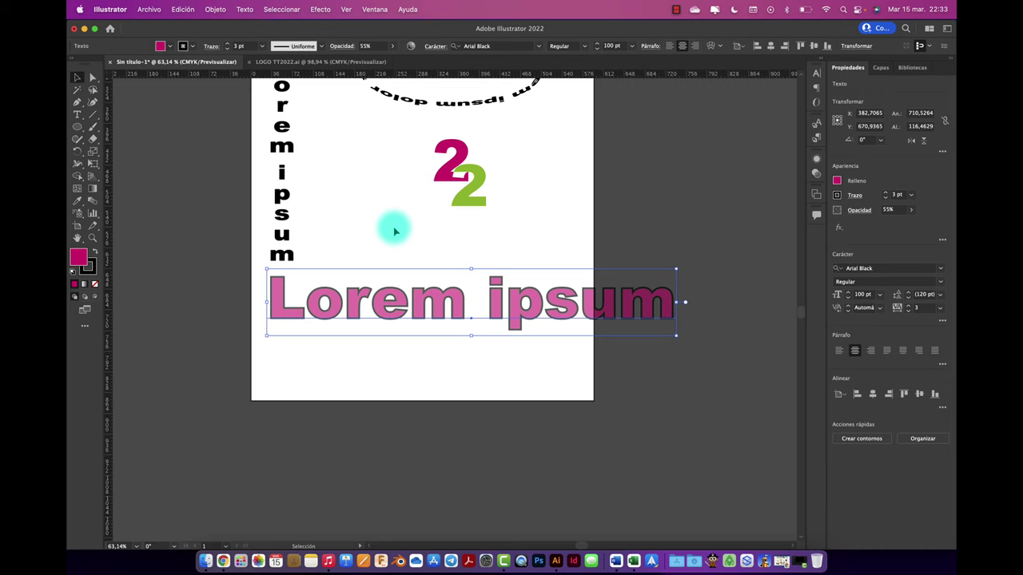
pyautogui.scroll(2, 394, 232)
pyautogui.scroll(1, 394, 232)
pyautogui.scroll(1, 394, 232)
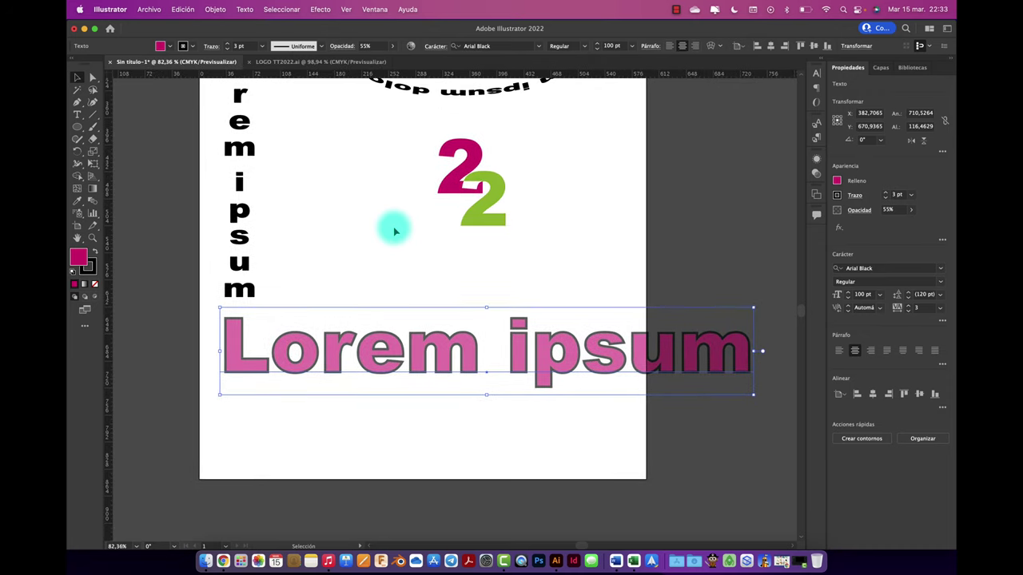
pyautogui.scroll(2, 394, 232)
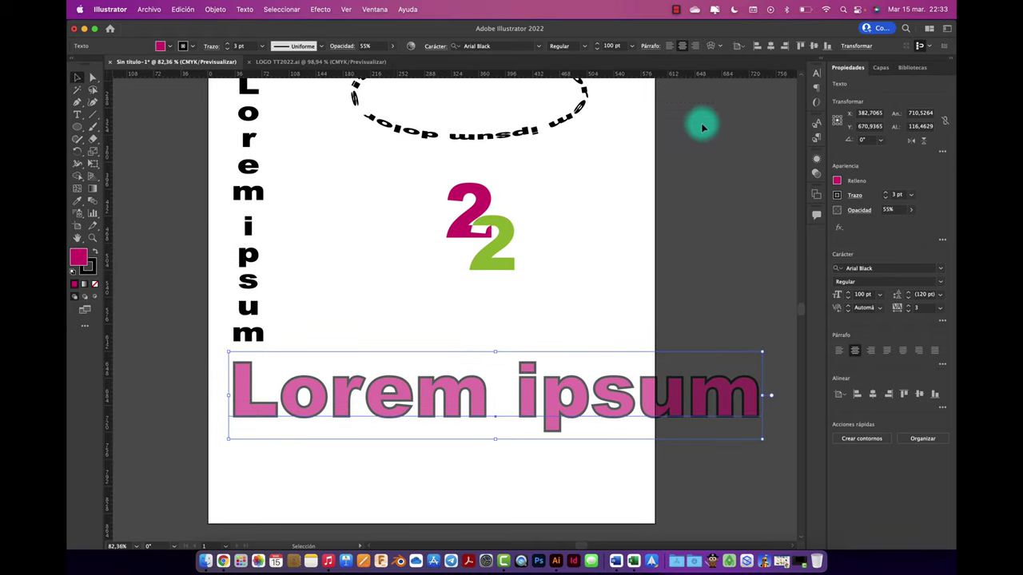